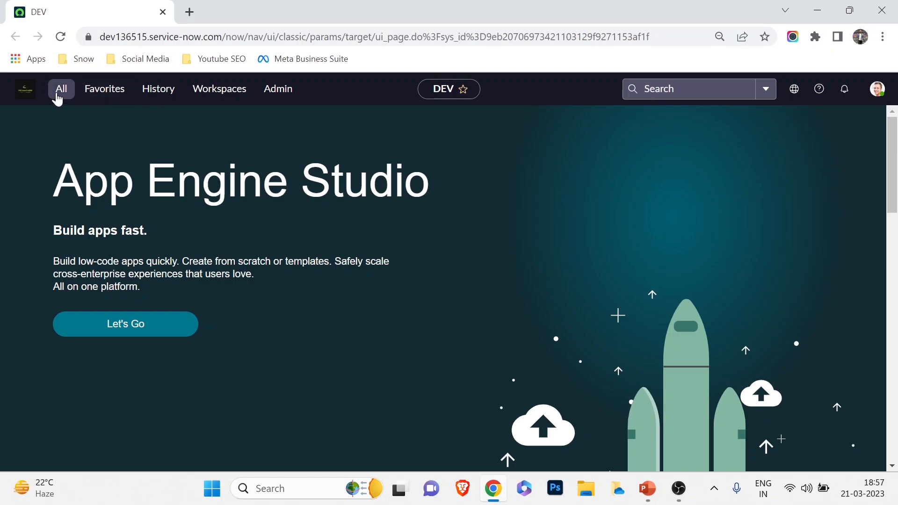
click(101, 131)
text(virtual)
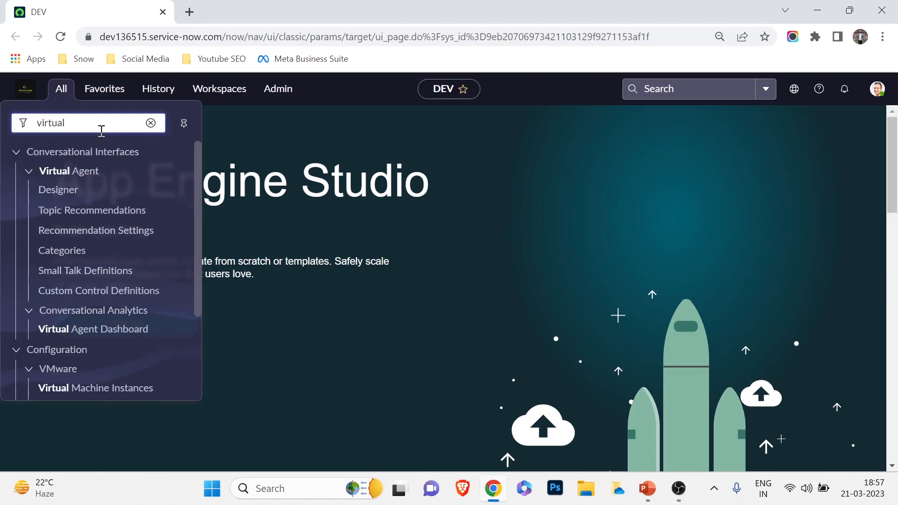
key(BackSpace)
key(BackSpace)
key(BackSpace)
key(BackSpace)
key(BackSpace)
key(BackSpace)
key(BackSpace)
key(BackSpace)
- Filter the navigator for "conver" and open the Conversational Interfaces Guided Setup
text(co)
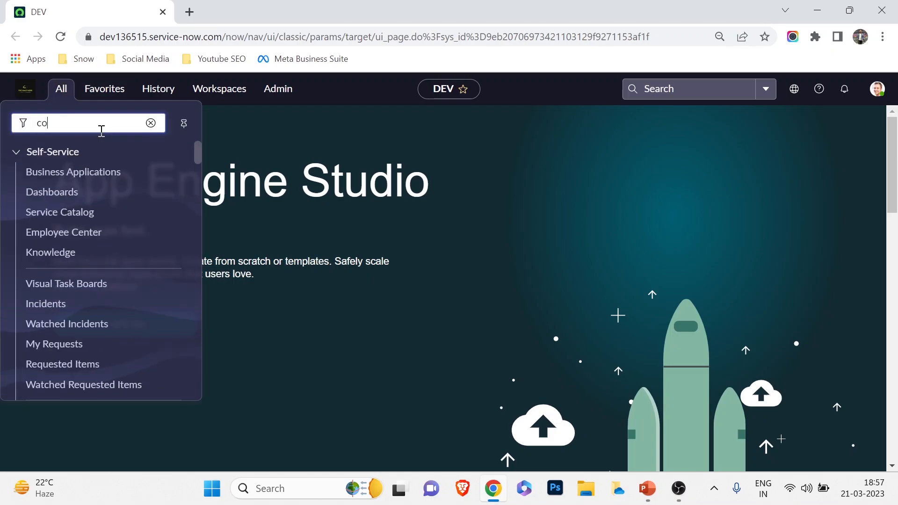
text(nver)
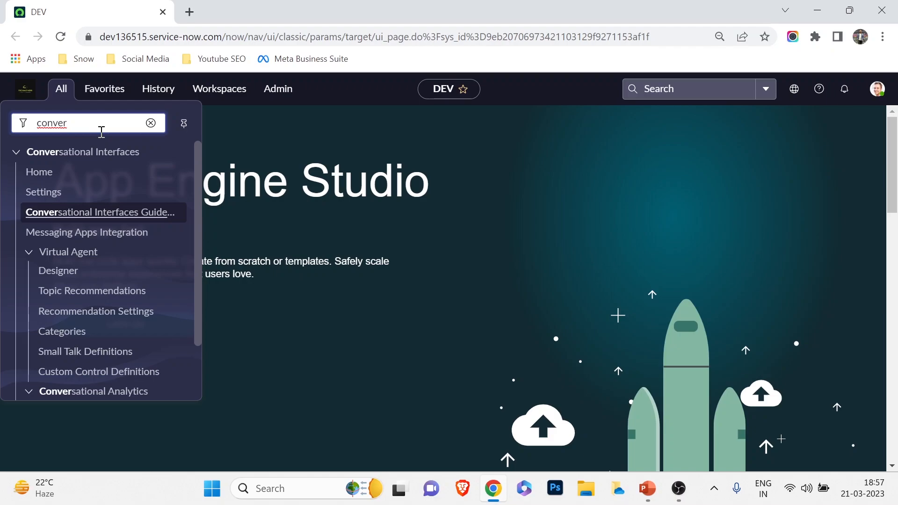
click(87, 213)
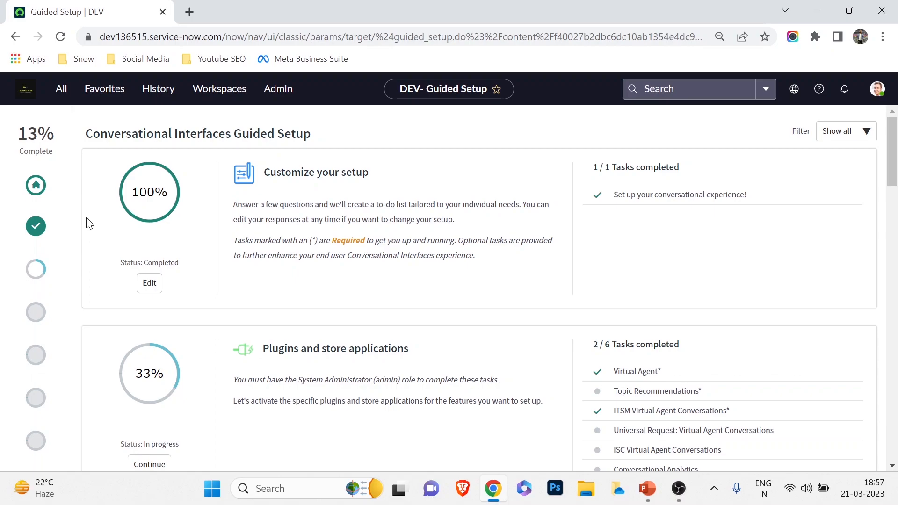
- Start the Client configuration section of the Conversational Interfaces Guided Setup
scroll(457, 218, down, 2)
scroll(468, 224, up, 2)
scroll(365, 362, down, 3)
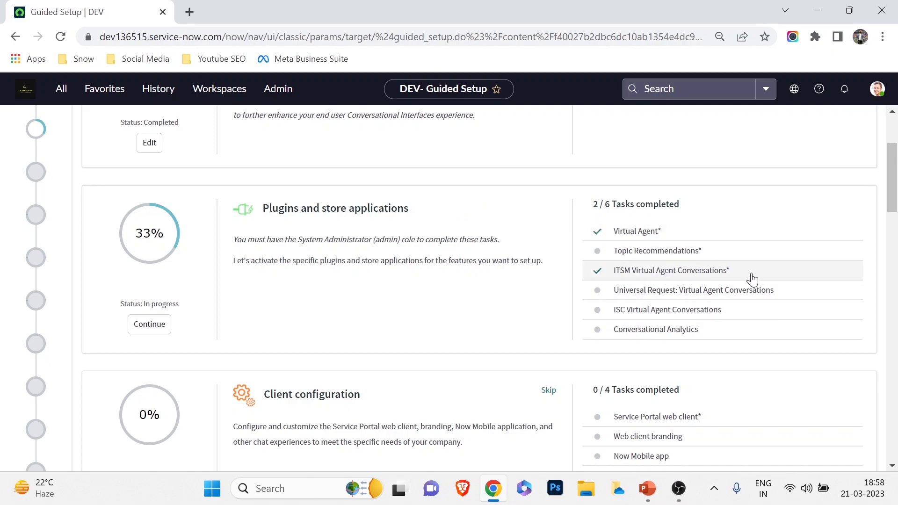
scroll(684, 276, up, 1)
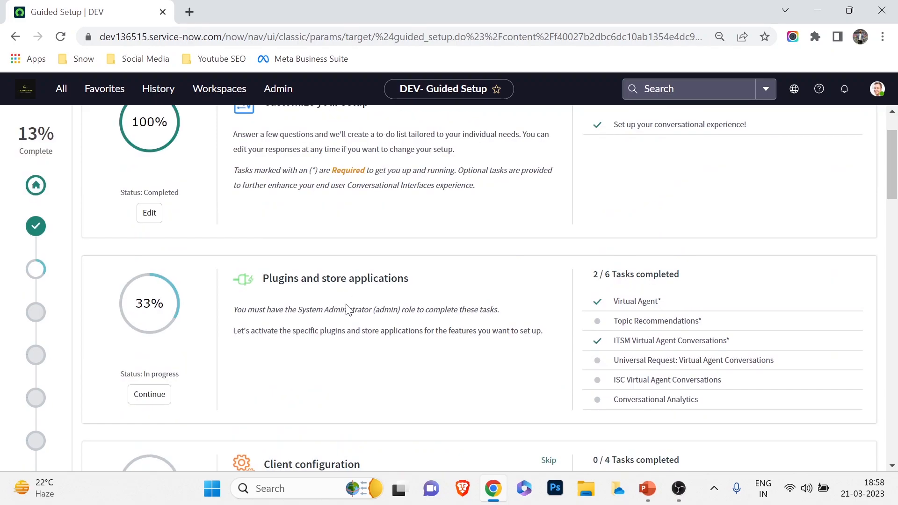
scroll(340, 345, down, 3)
scroll(340, 345, down, 1)
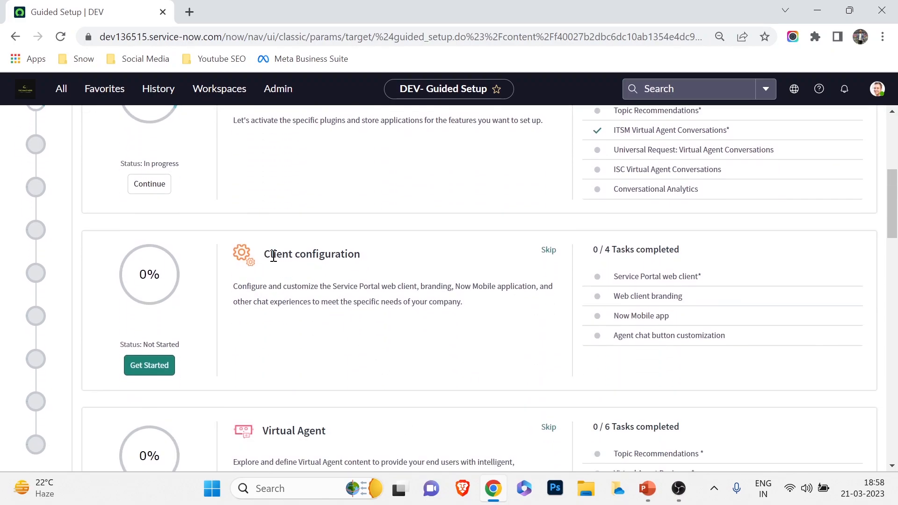
drag(262, 257, 372, 264)
click(370, 265)
click(160, 371)
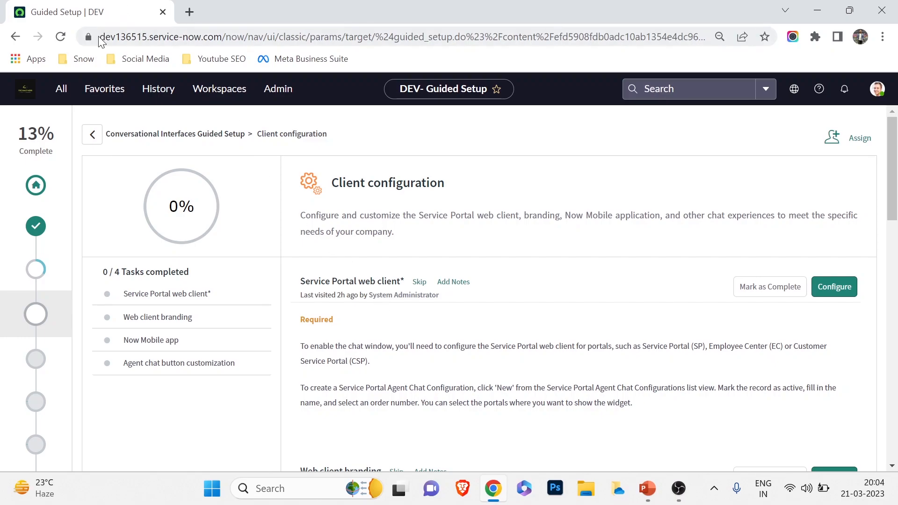
- Open the instance's Service Portal in a new browser tab using the instance base address followed by "sp"
drag(102, 36, 226, 40)
key(ctrl+c)
click(190, 12)
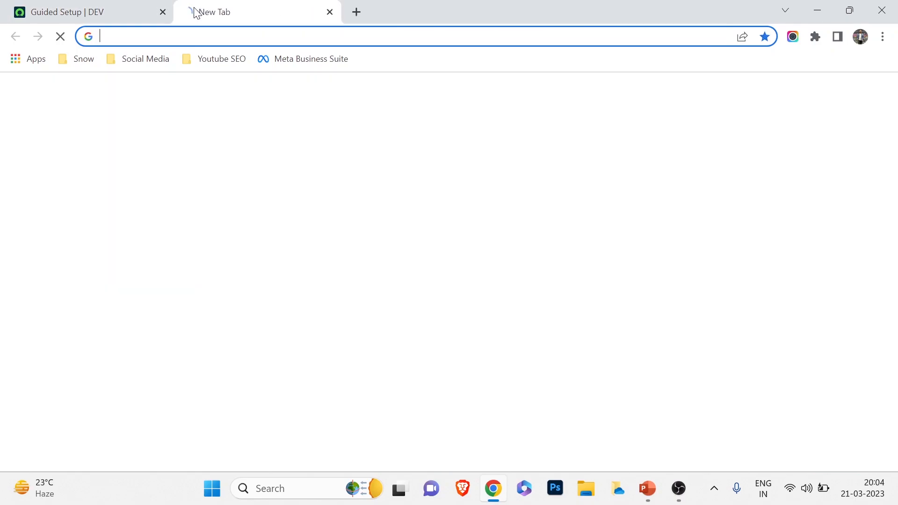
key(ctrl+v)
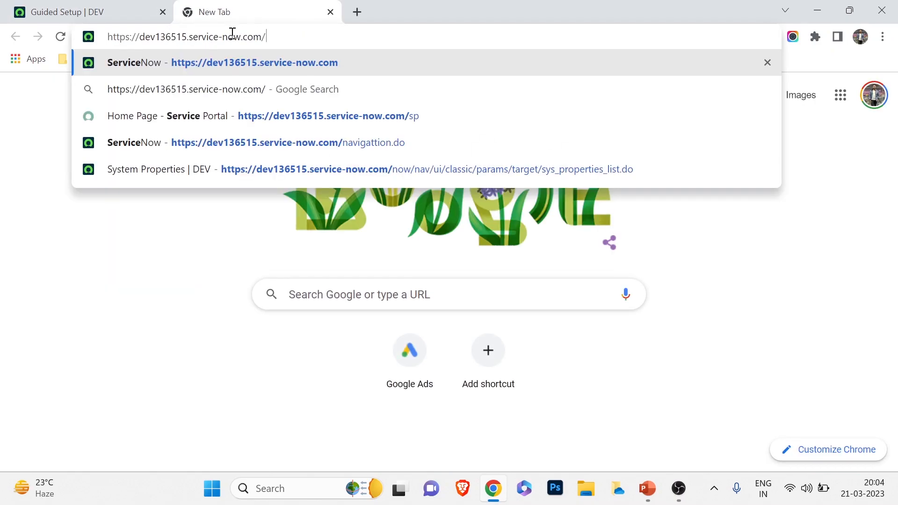
text(sp)
key(Return)
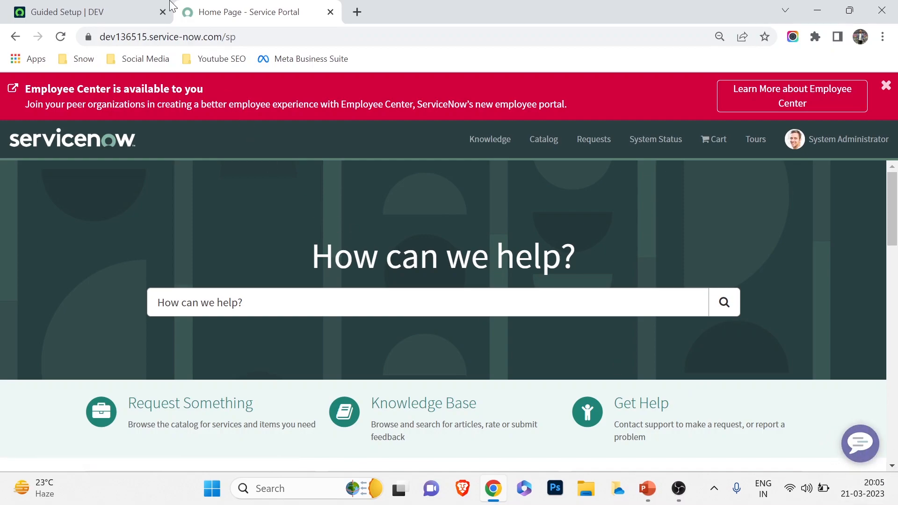
- Return to the guided setup and mark the Service Portal web client task as complete
click(157, 8)
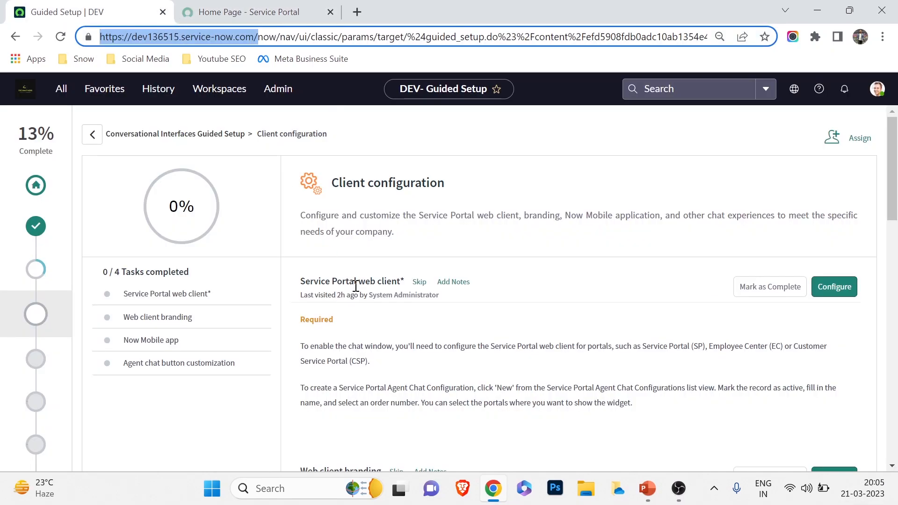
click(256, 7)
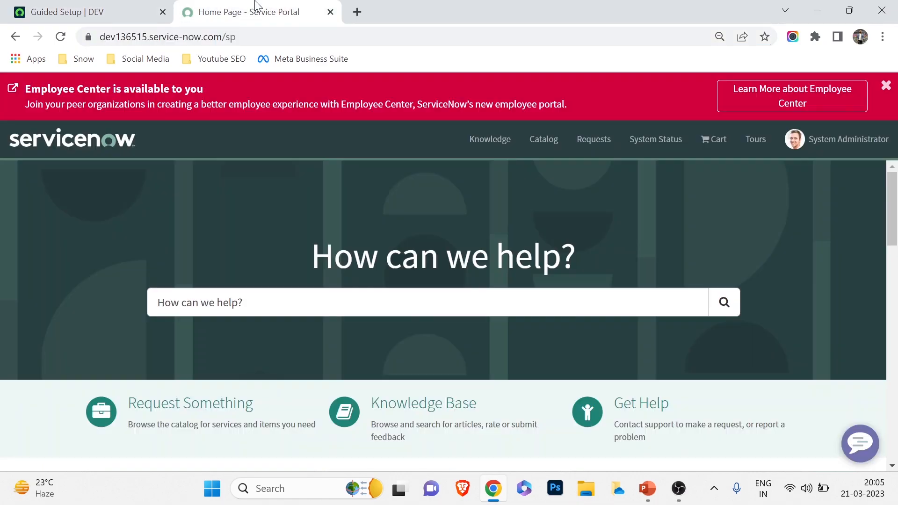
click(161, 6)
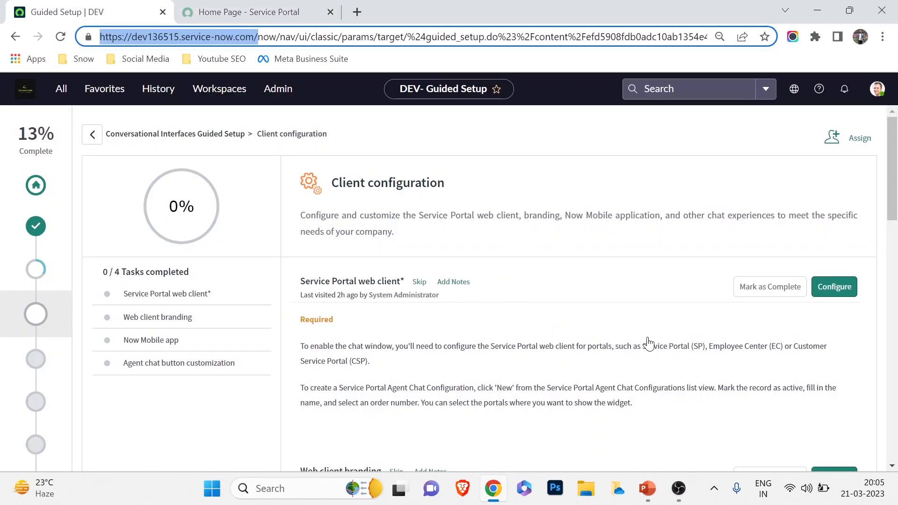
click(751, 288)
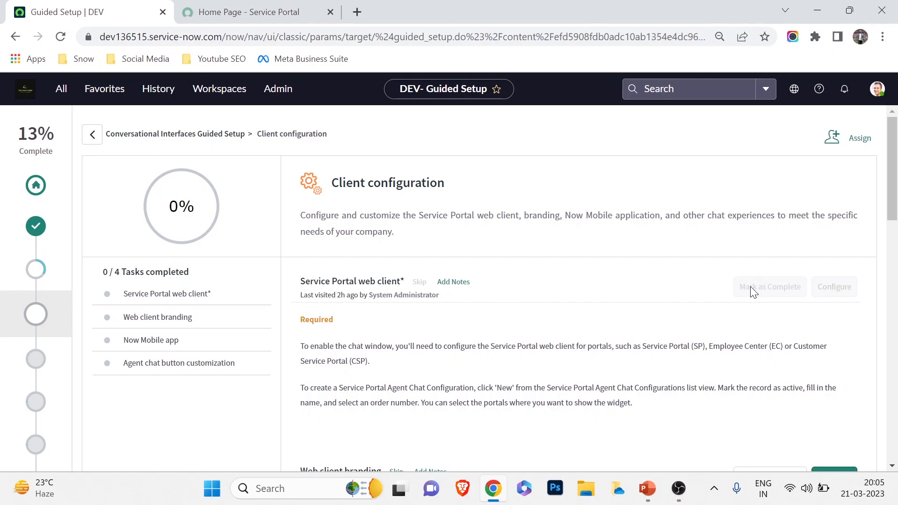
- Start configuring the Web client branding task and open the Default Branding record
scroll(381, 334, down, 3)
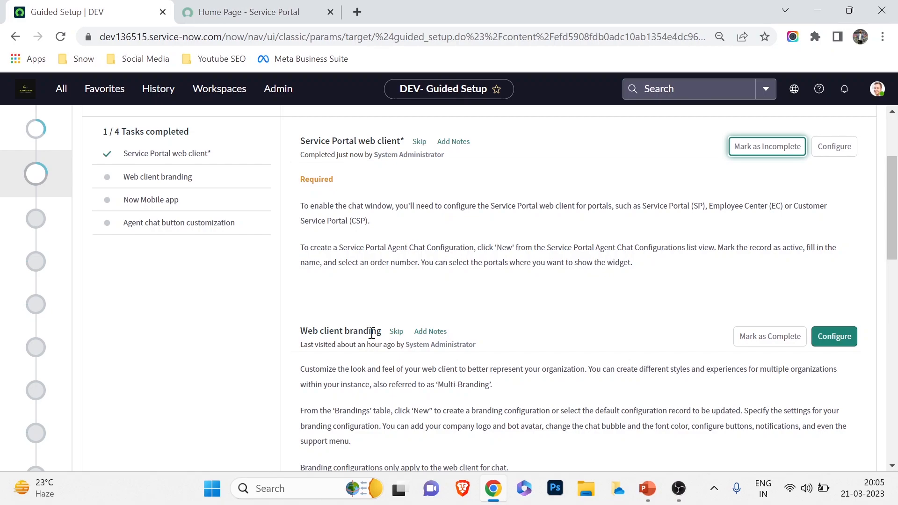
scroll(515, 323, down, 2)
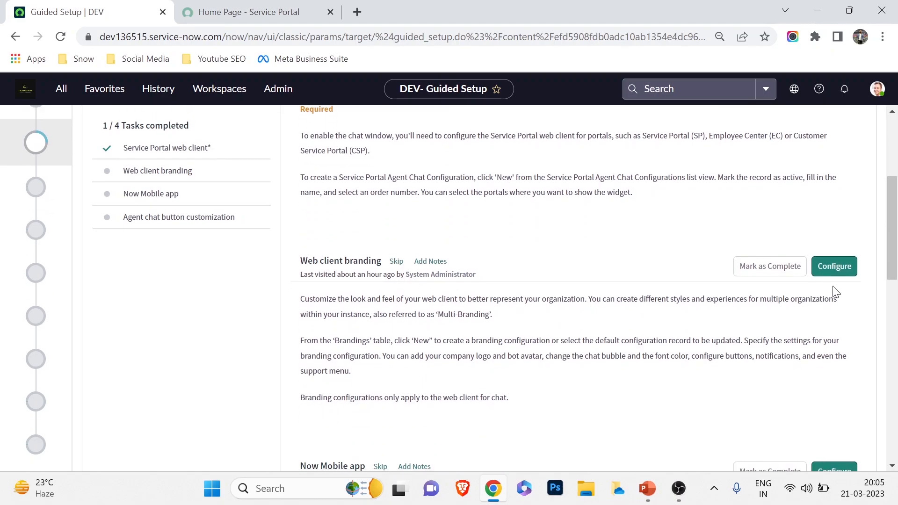
click(832, 265)
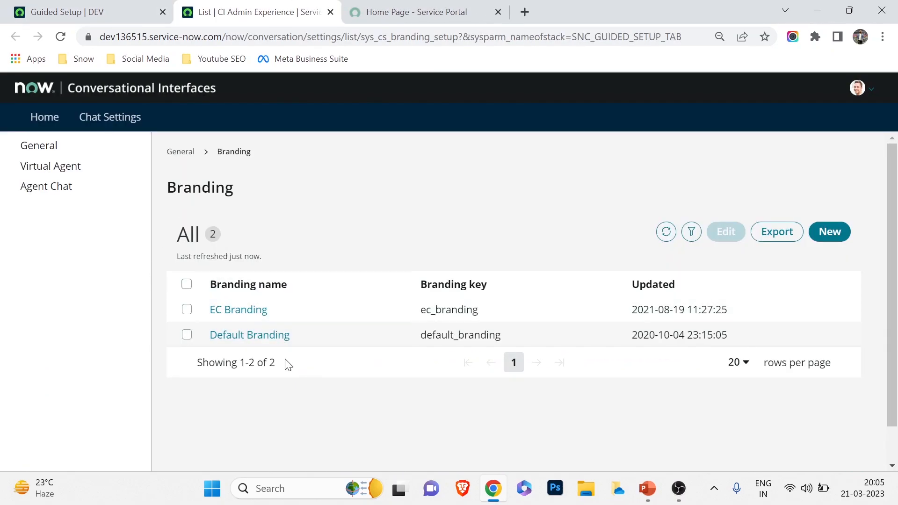
click(231, 342)
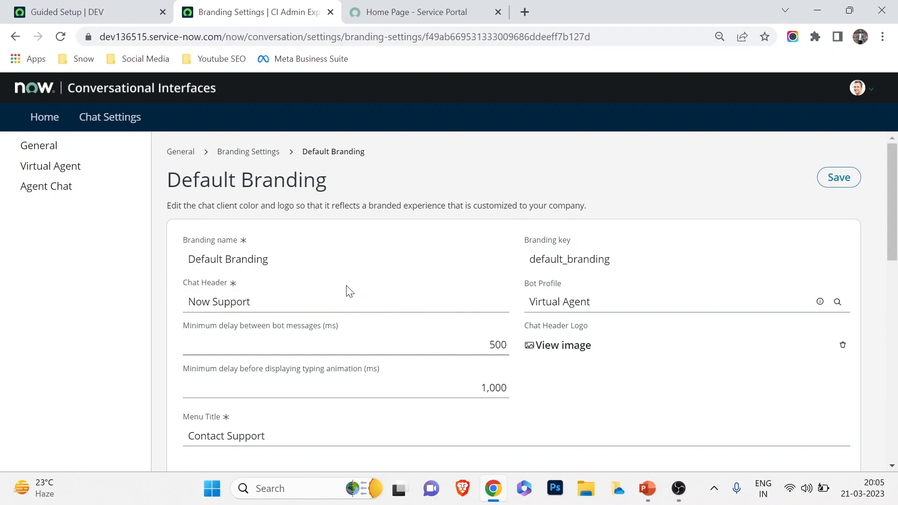
- Examine the Default Branding settings, from the chat header and delays to the menu title and color customization
scroll(336, 262, down, 1)
scroll(335, 262, down, 2)
scroll(335, 260, up, 3)
scroll(266, 306, down, 4)
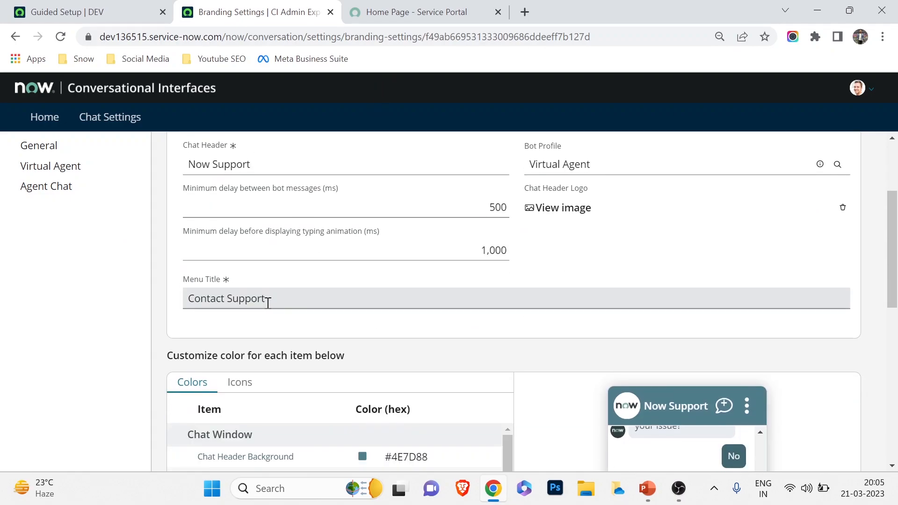
scroll(268, 304, down, 3)
scroll(363, 346, up, 1)
scroll(627, 327, down, 2)
scroll(629, 337, up, 2)
- Open the support chat on the Service Portal and compare its header with the Default Branding settings
click(439, 12)
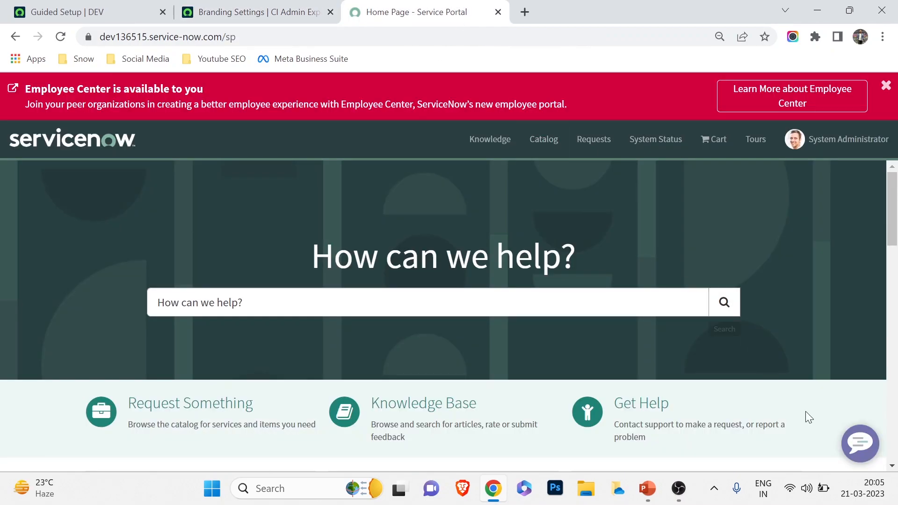
click(858, 450)
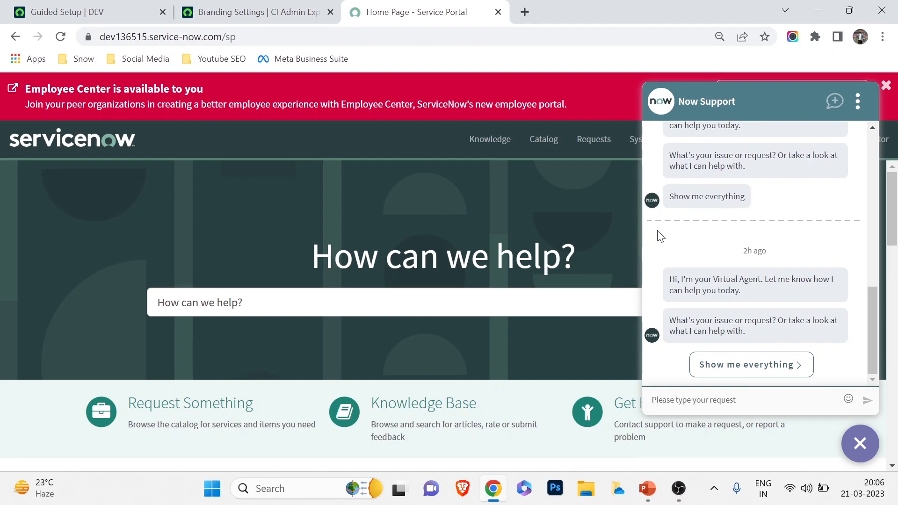
click(308, 9)
scroll(237, 349, up, 2)
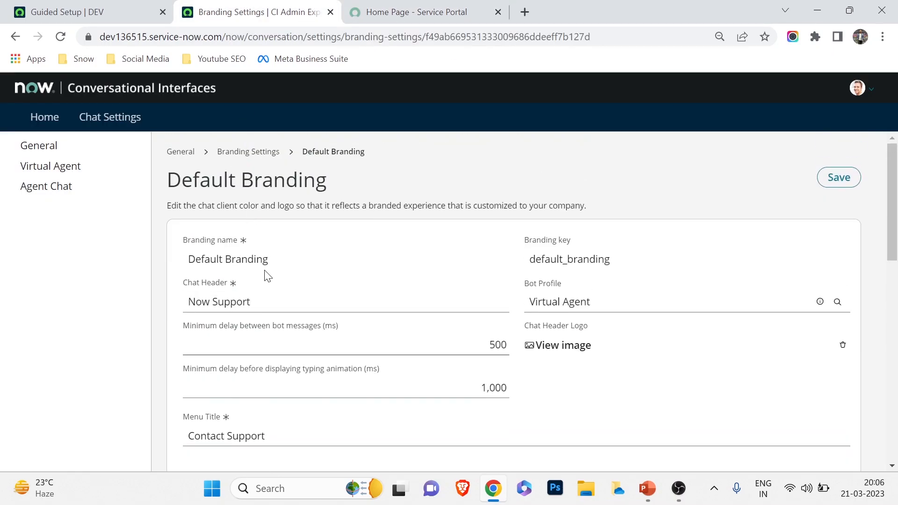
click(410, 9)
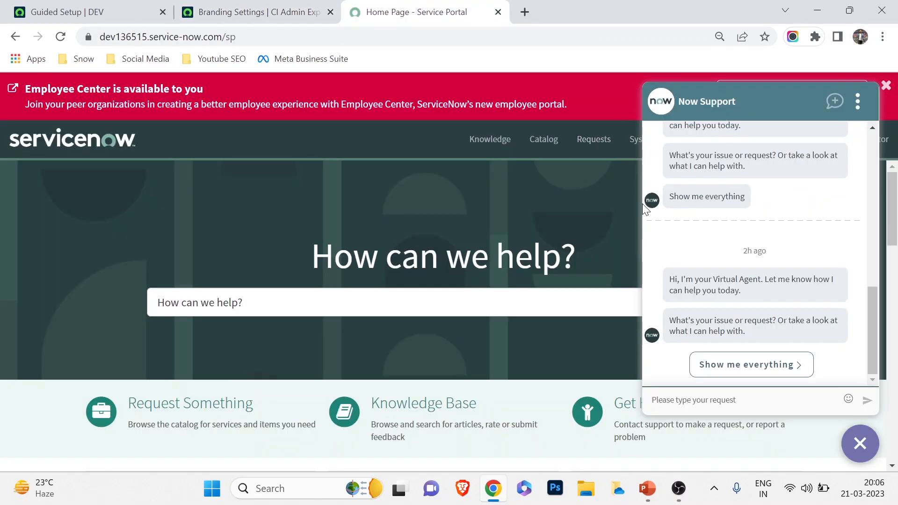
- Examine the Default Branding color list and the chat preview, and relate the preview's title to the Chat Header setting
click(275, 8)
scroll(331, 380, down, 5)
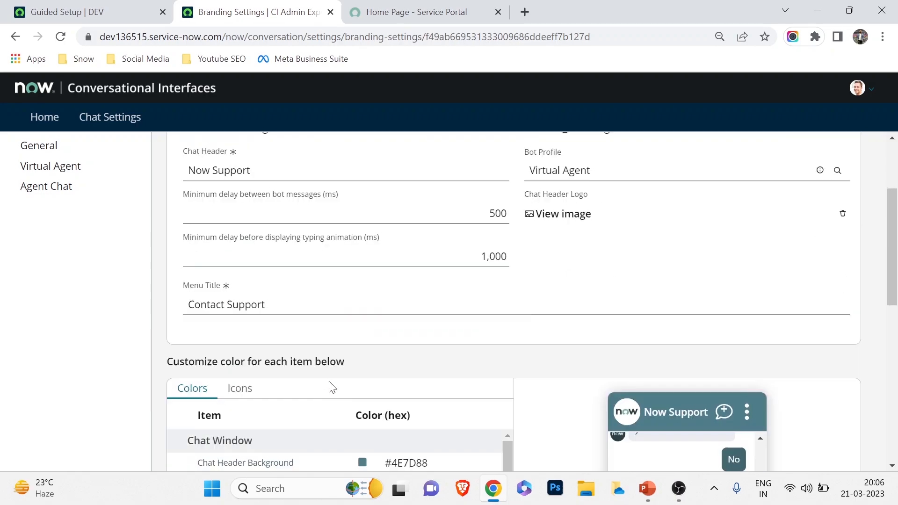
scroll(632, 363, down, 2)
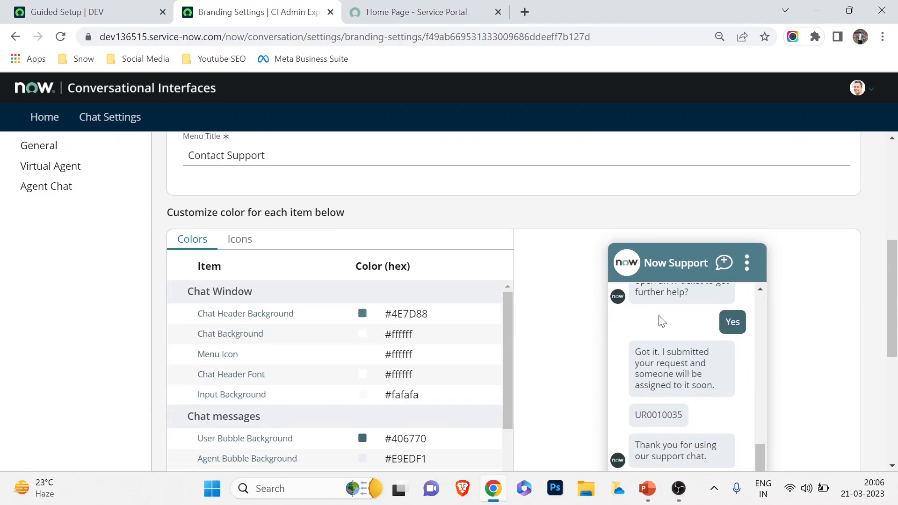
scroll(657, 314, up, 12)
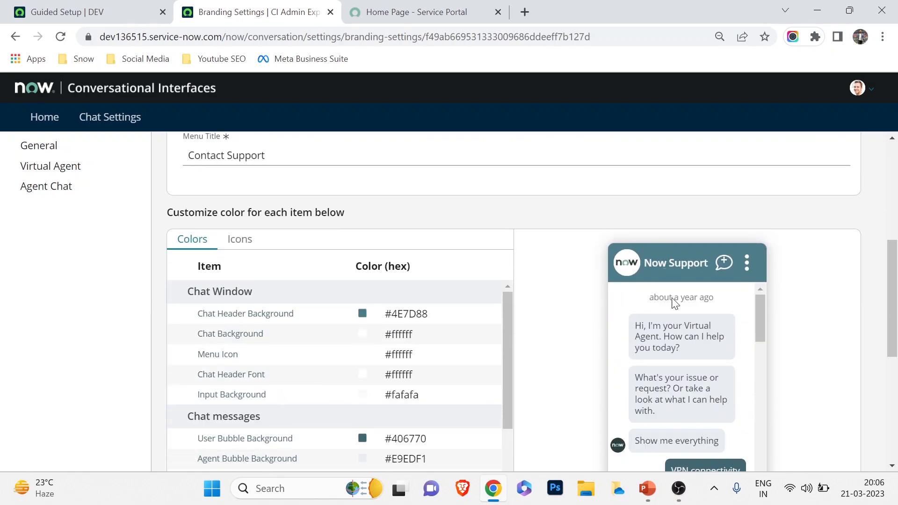
scroll(514, 369, up, 3)
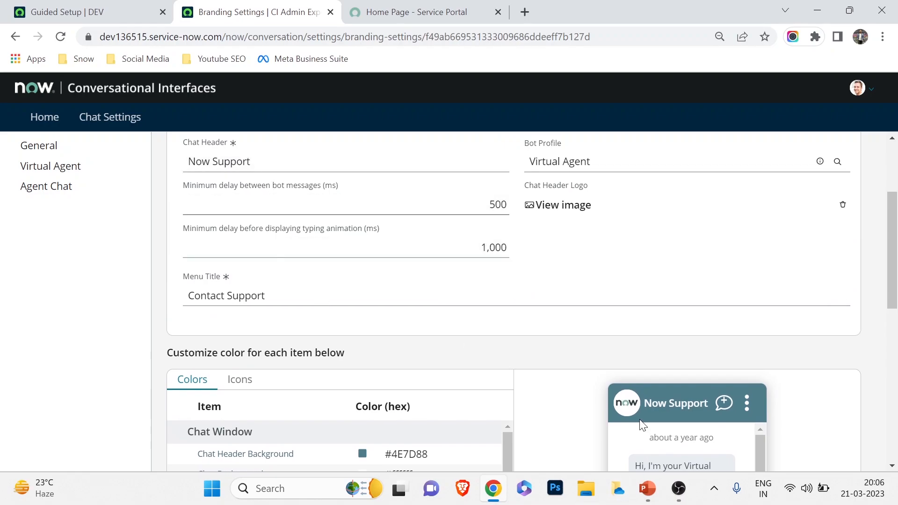
scroll(359, 271, down, 1)
scroll(543, 413, down, 3)
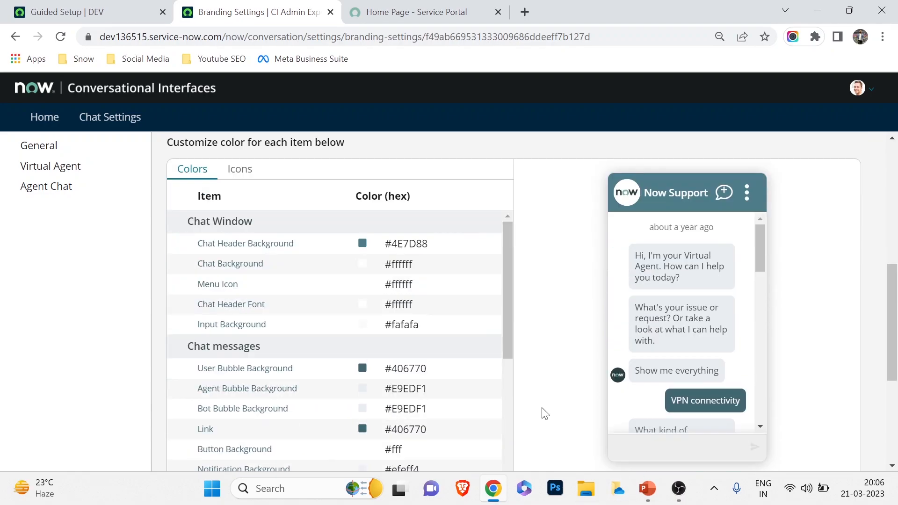
scroll(544, 412, up, 3)
scroll(544, 413, up, 4)
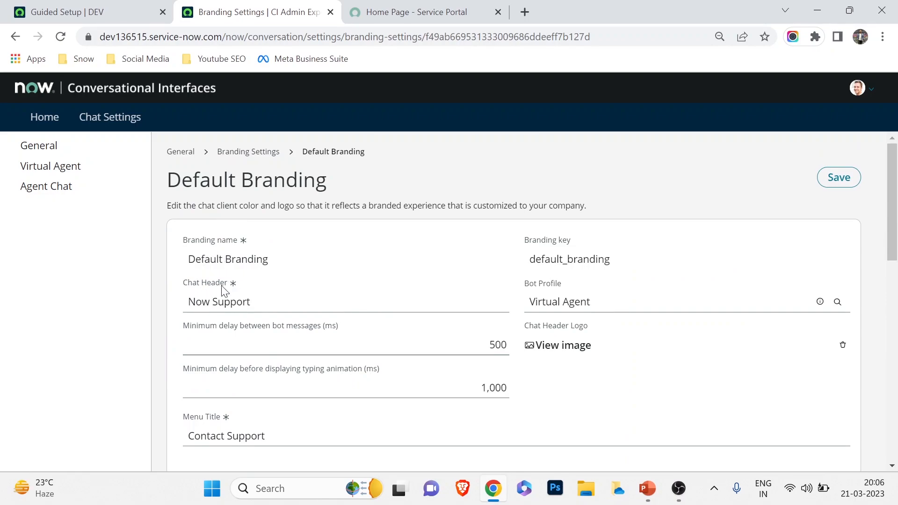
scroll(440, 388, down, 5)
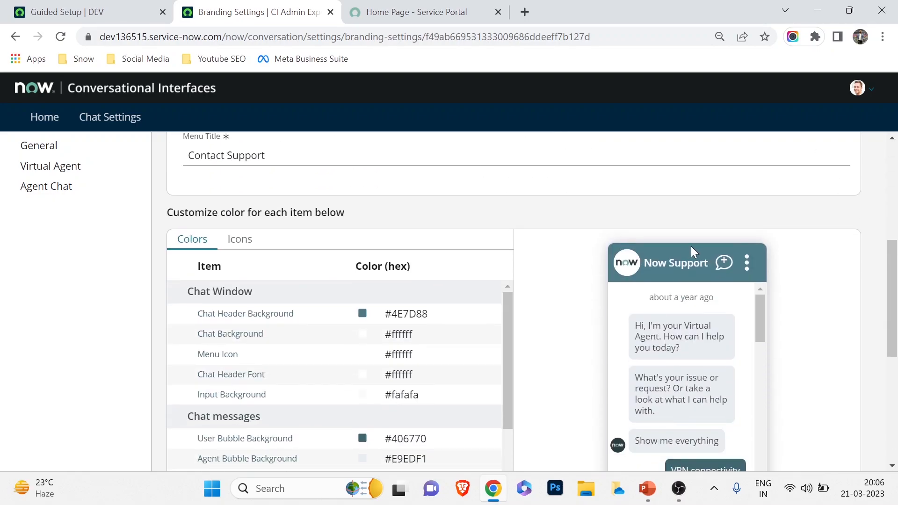
- Set the Chat Header of Default Branding to "Techwithpri" and check it in the chat preview
scroll(523, 336, up, 5)
triple_click(311, 301)
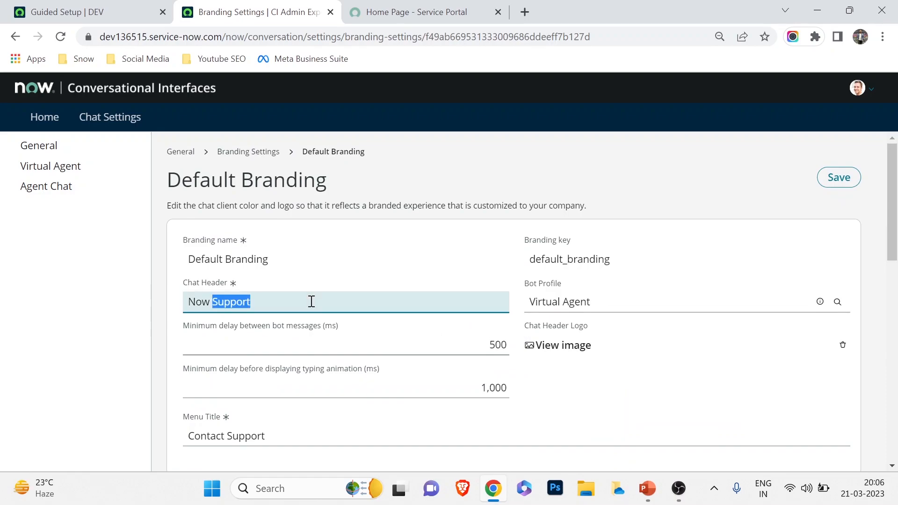
text(Tec)
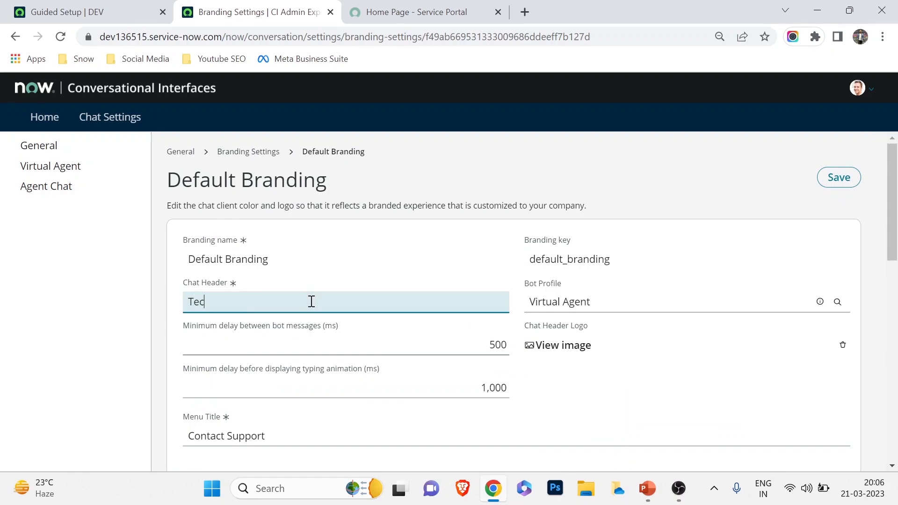
text(hwithpri)
scroll(313, 303, down, 7)
scroll(600, 302, up, 4)
key(Tab)
scroll(597, 301, down, 2)
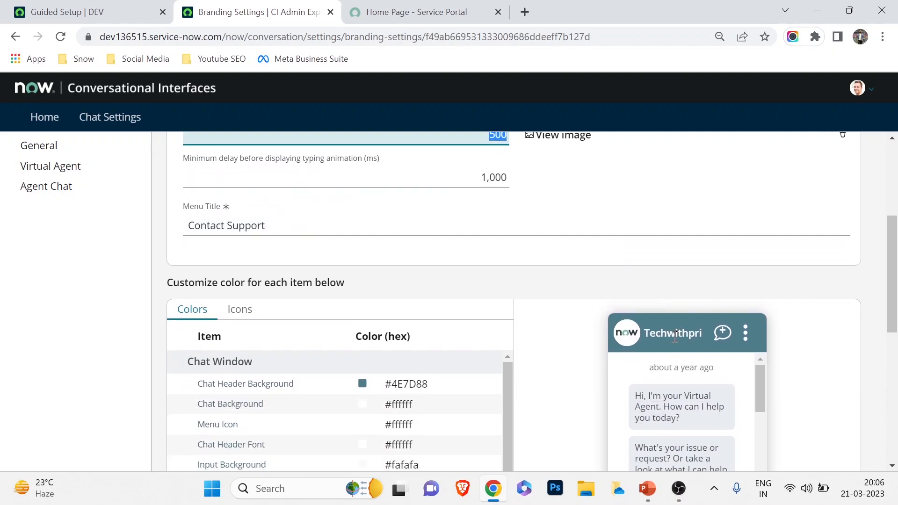
scroll(543, 388, up, 5)
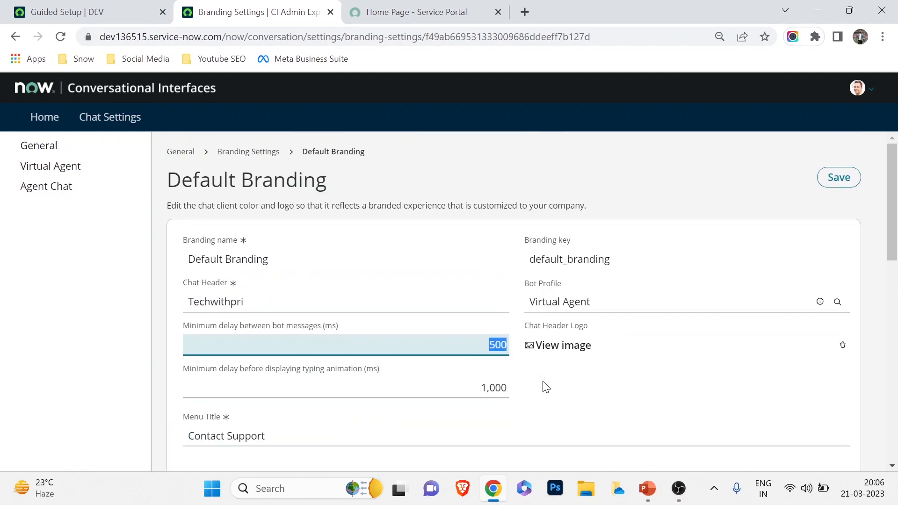
- View the Chat Header Logo image of Default Branding and compare it with the logo in the chat preview
scroll(545, 382, down, 2)
scroll(557, 341, up, 2)
click(559, 350)
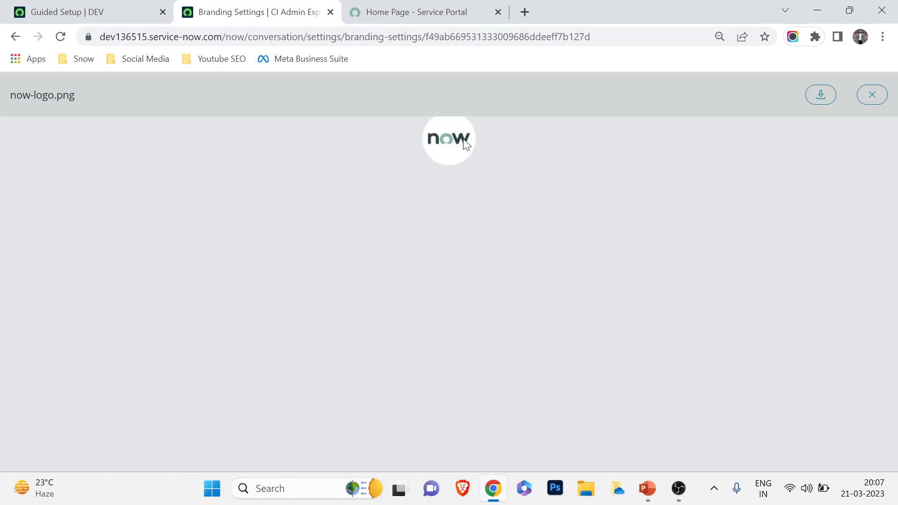
click(873, 97)
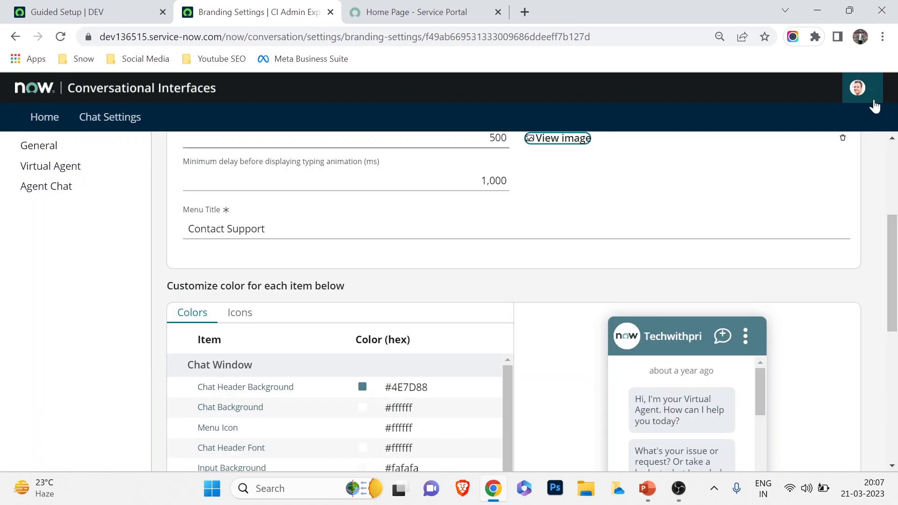
scroll(687, 173, down, 3)
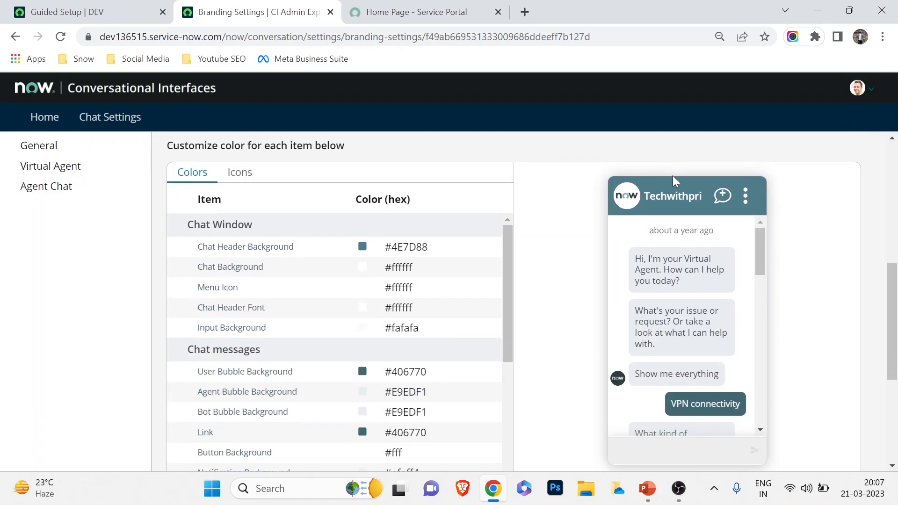
scroll(637, 198, up, 3)
scroll(617, 251, up, 4)
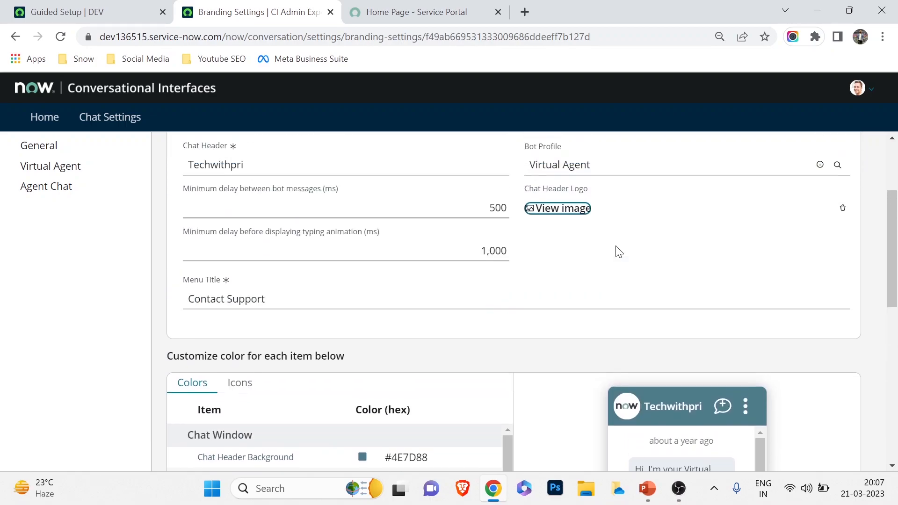
scroll(618, 252, down, 2)
scroll(619, 252, down, 1)
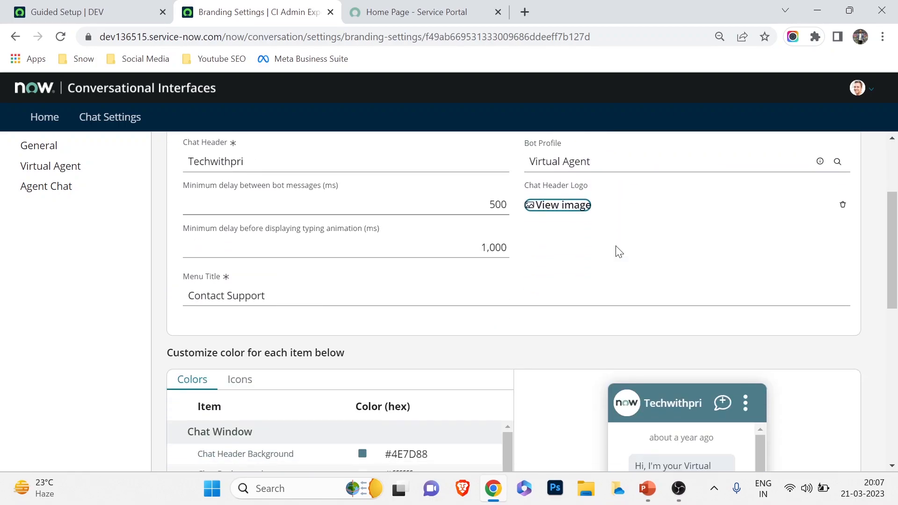
scroll(619, 251, up, 2)
scroll(619, 251, down, 1)
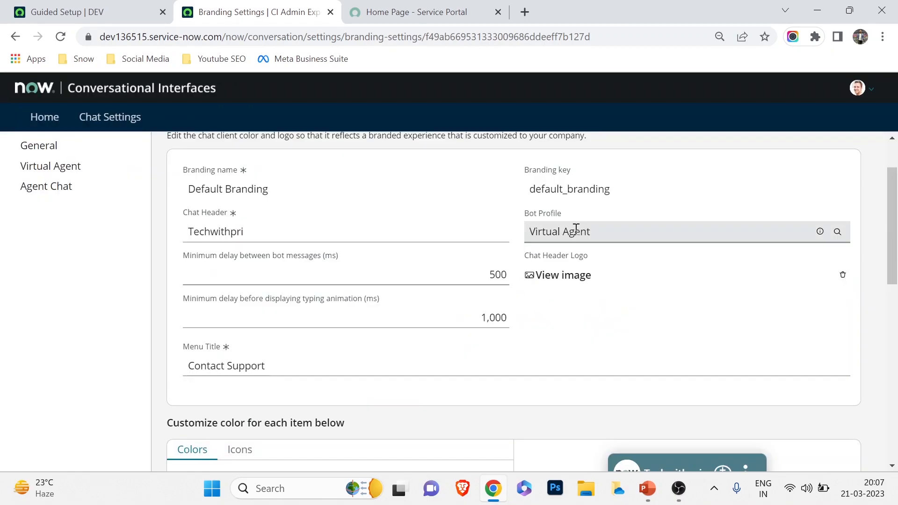
- Open the Virtual Agent bot profile record, review its Live Profile details, and open the record for editing
click(819, 232)
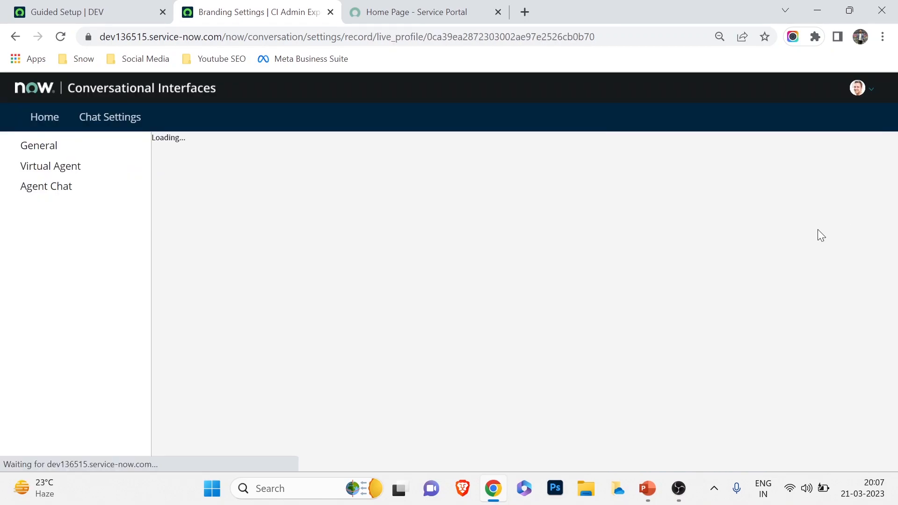
scroll(509, 279, down, 3)
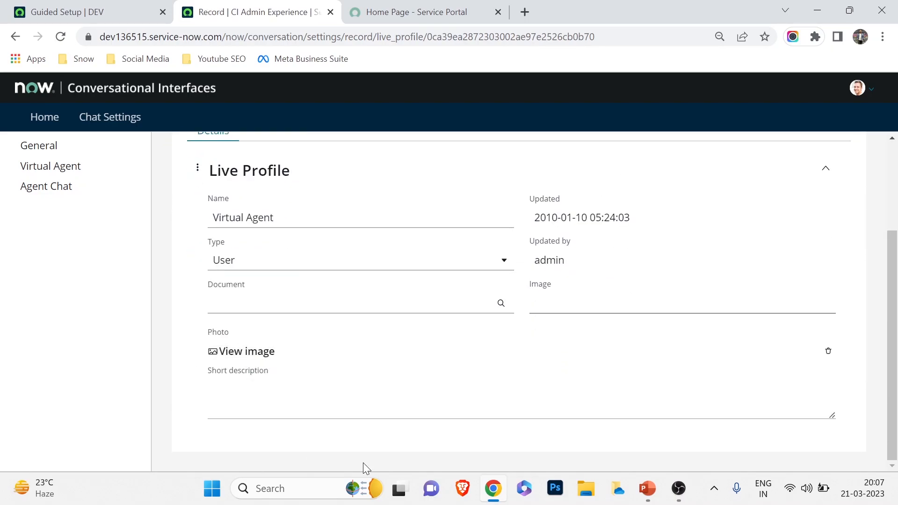
scroll(373, 405, up, 2)
scroll(307, 314, up, 2)
scroll(321, 365, down, 3)
scroll(321, 365, up, 3)
scroll(321, 365, down, 3)
scroll(320, 364, up, 3)
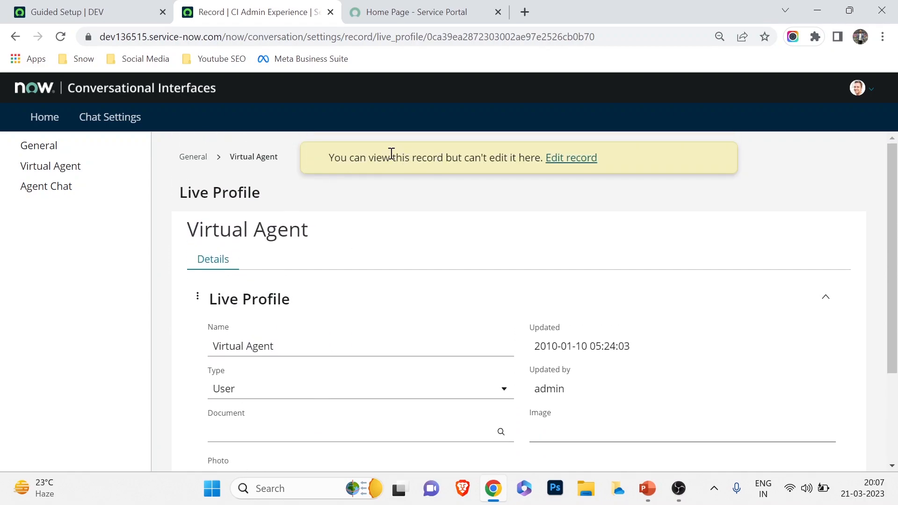
click(563, 165)
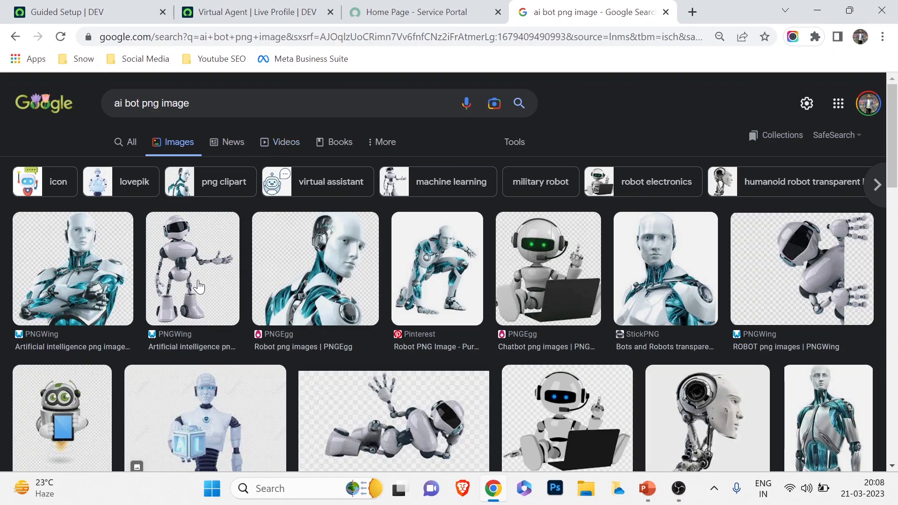
- Save the first PNGWing image, the robot with crossed arms, from the image results to the Desktop as a PNG
click(67, 283)
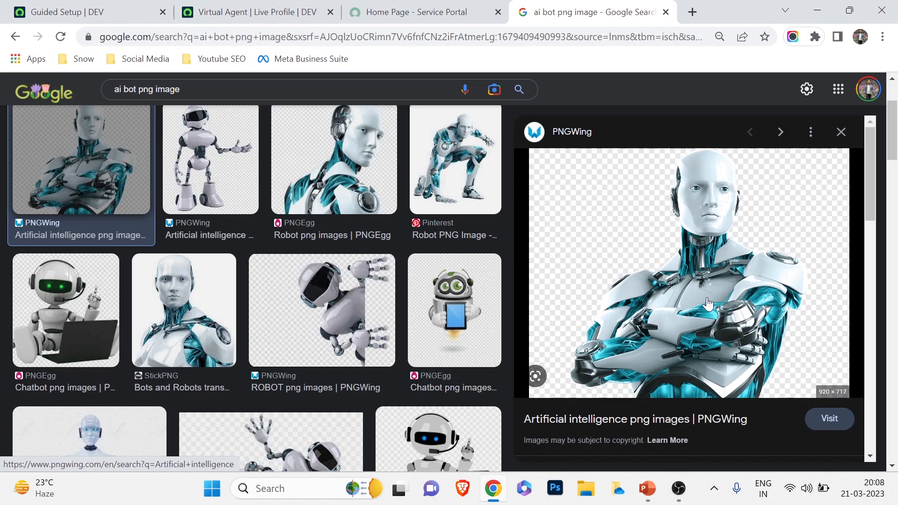
right_click(666, 254)
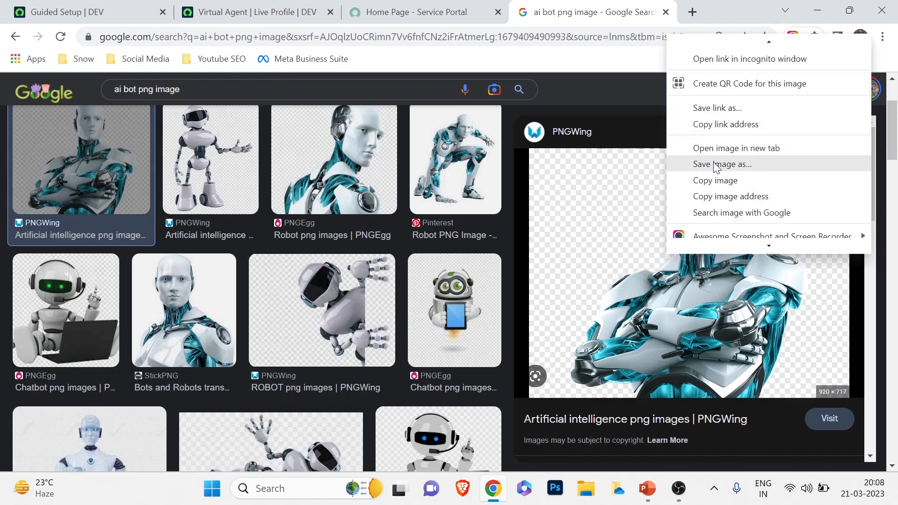
click(715, 166)
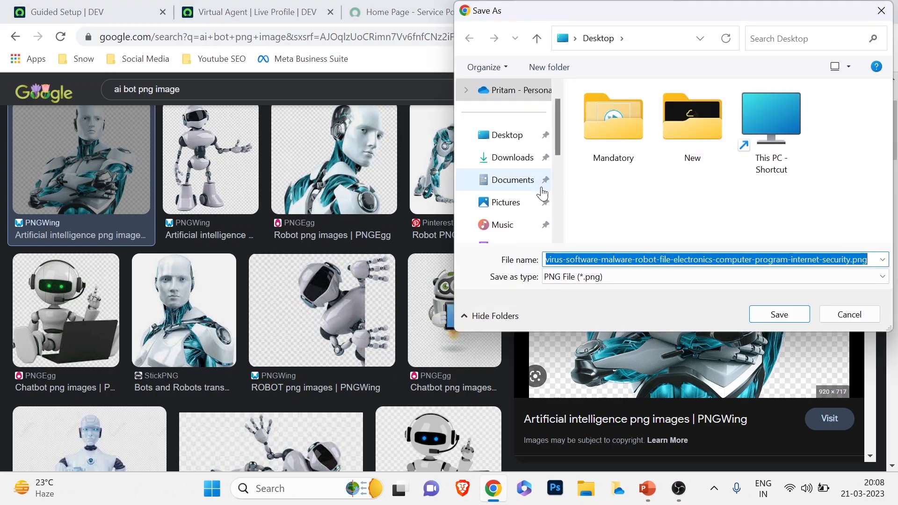
click(775, 312)
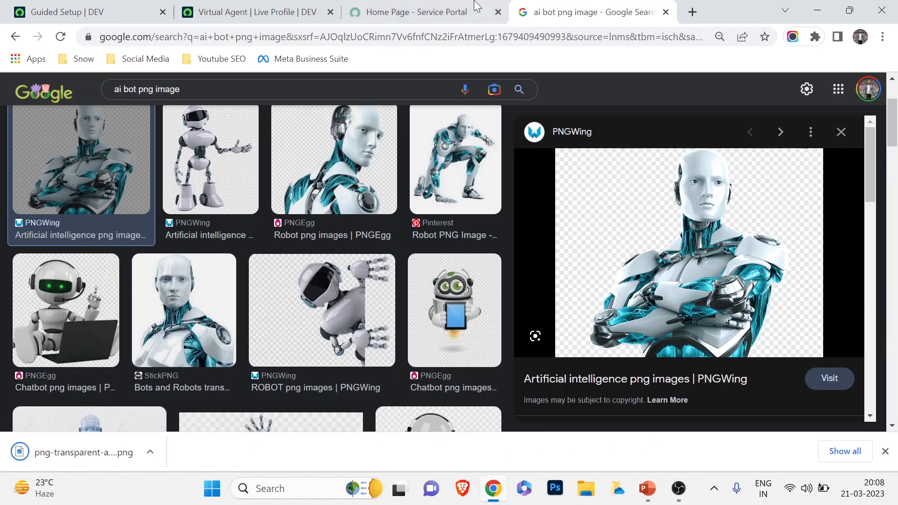
- Check the bot's avatar in the Service Portal support chat and return to the Virtual Agent live profile
click(427, 7)
click(738, 363)
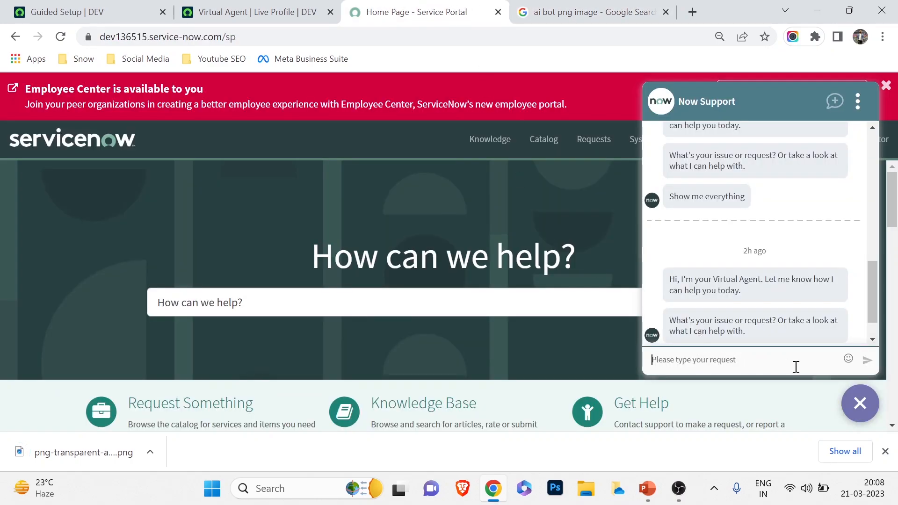
click(252, 11)
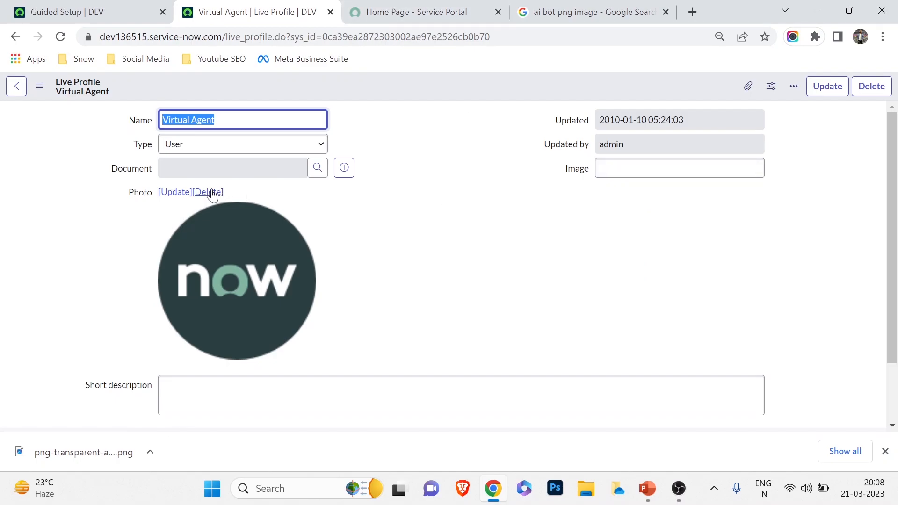
- Replace the Virtual Agent live profile's photo with the robot PNG from the Desktop and update the record
click(174, 193)
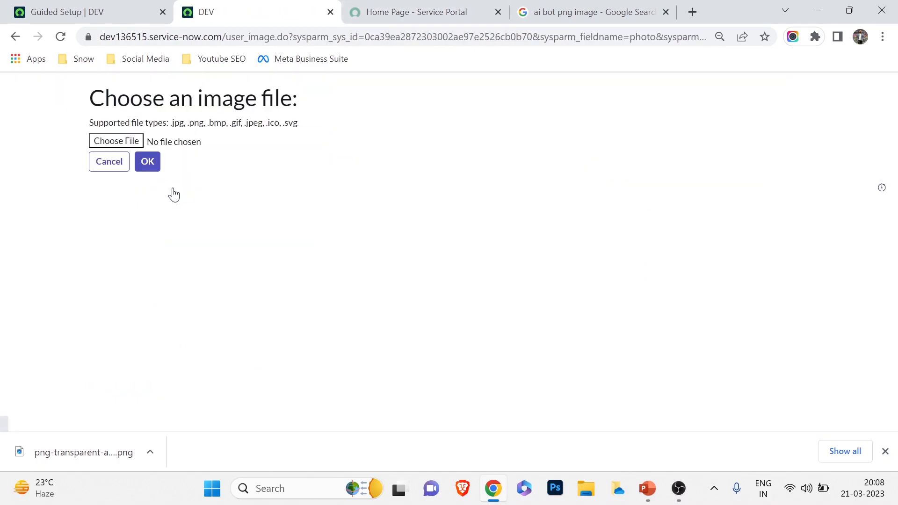
click(101, 141)
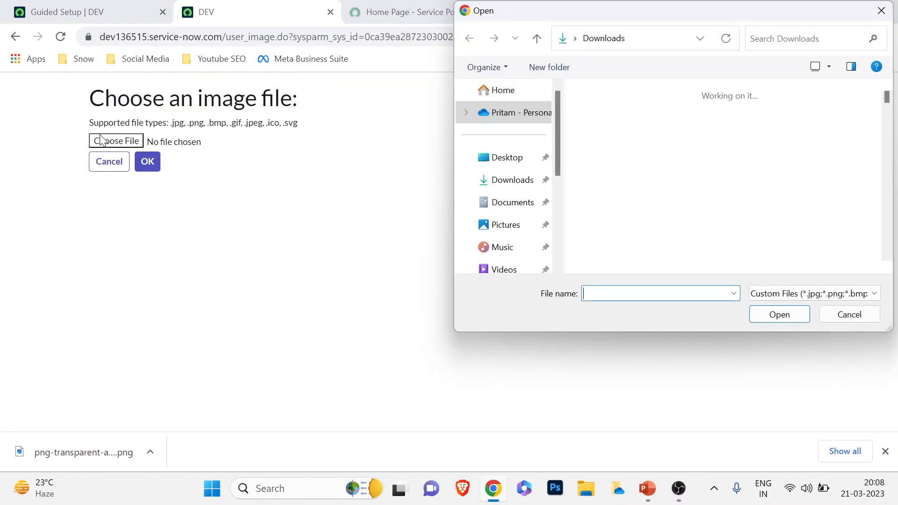
click(520, 139)
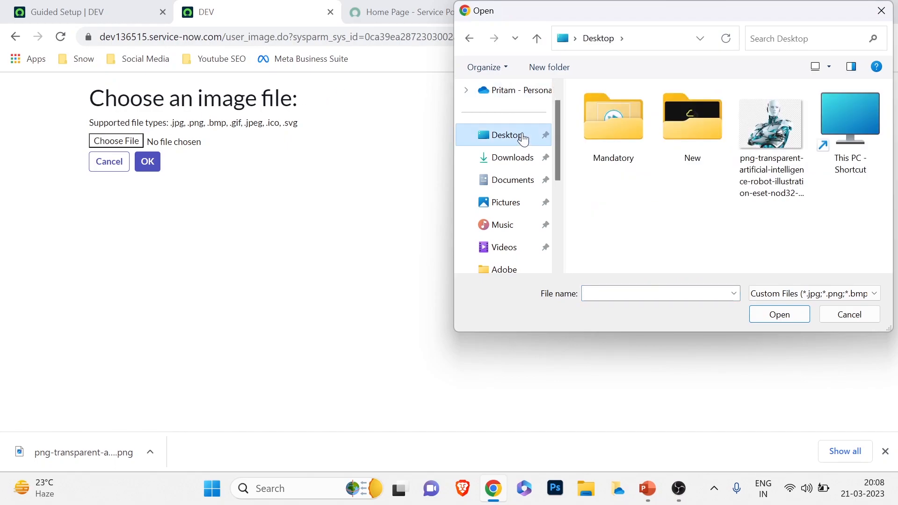
double_click(780, 154)
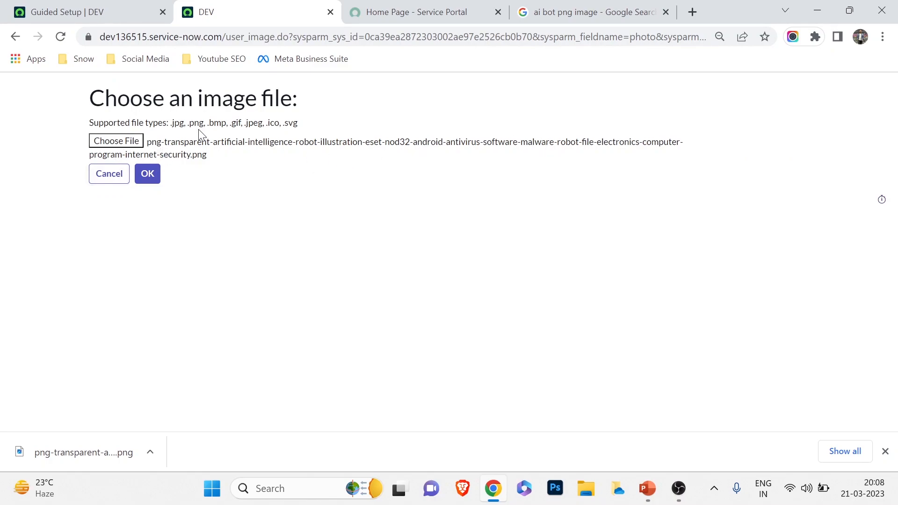
click(149, 177)
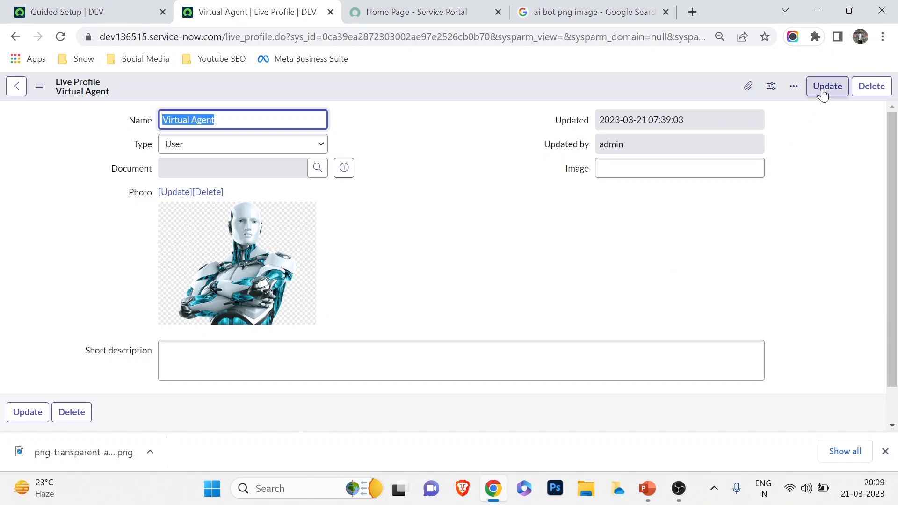
click(823, 90)
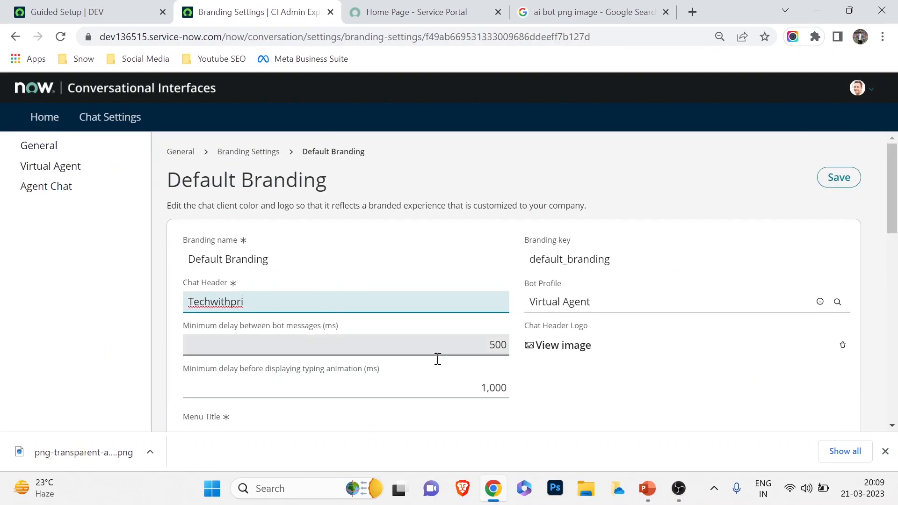
- Save Default Branding with the Chat Header "Techwithpri" and view its Chat Header Logo
click(837, 184)
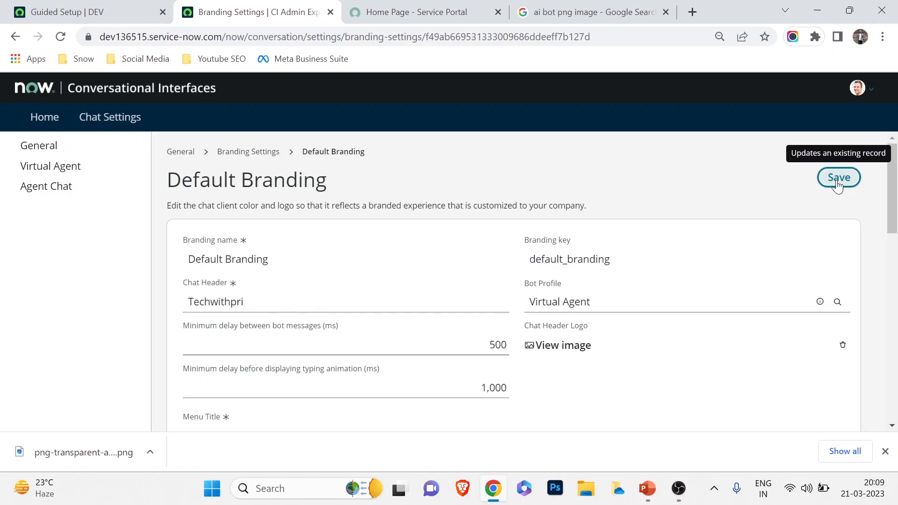
click(556, 348)
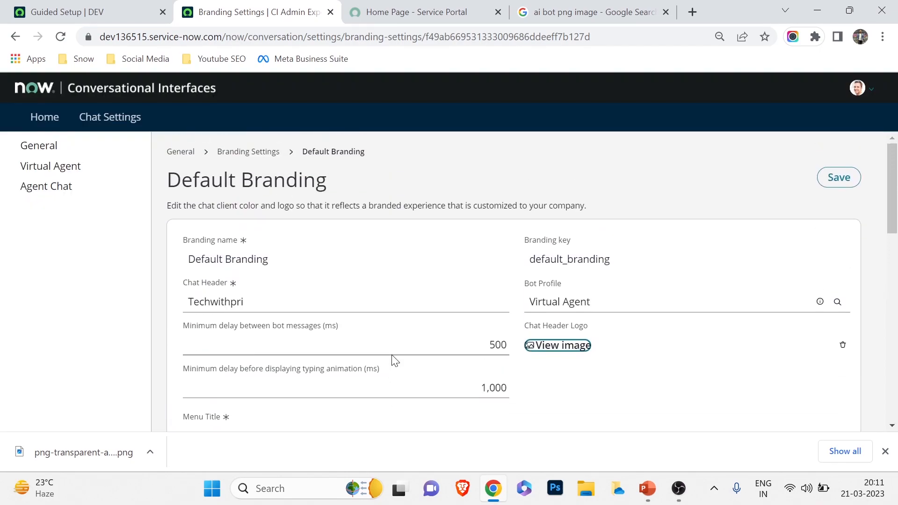
scroll(395, 346, up, 1)
- Close the image search page, reload the Service Portal, and check the support chat's header and bot avatar
click(427, 10)
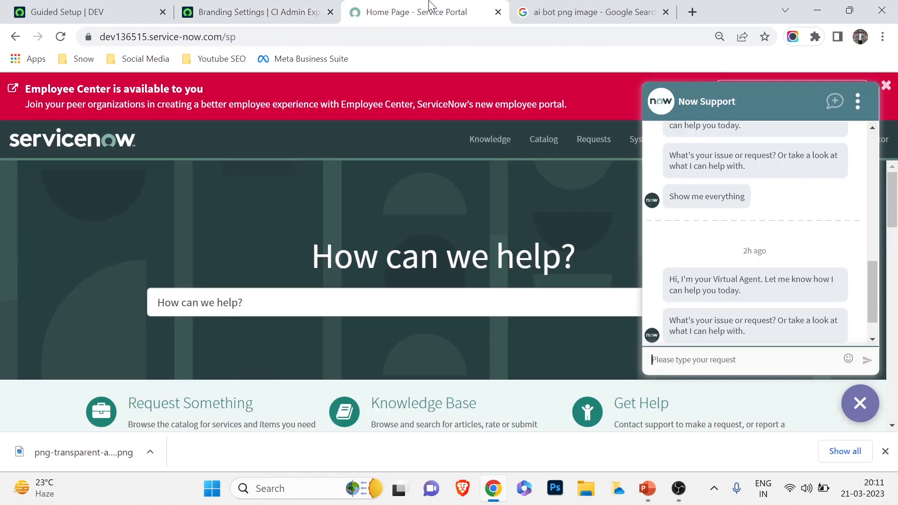
click(665, 13)
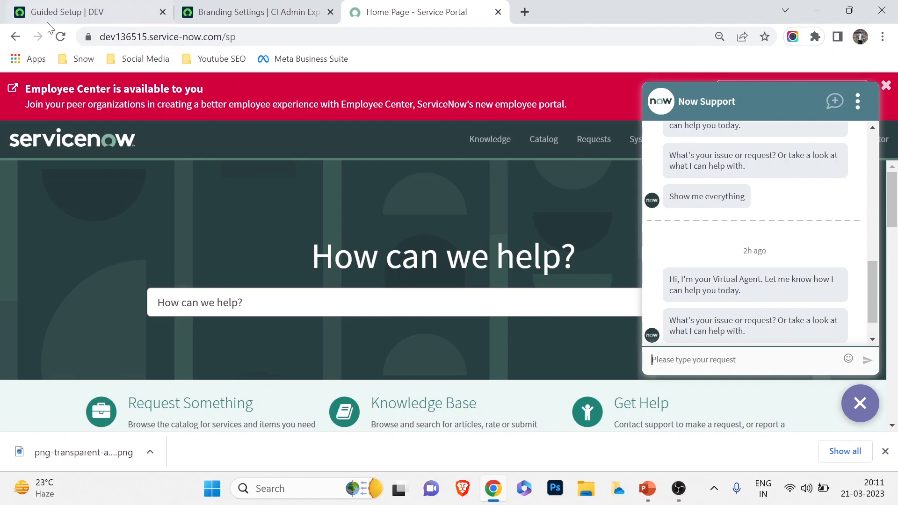
click(64, 40)
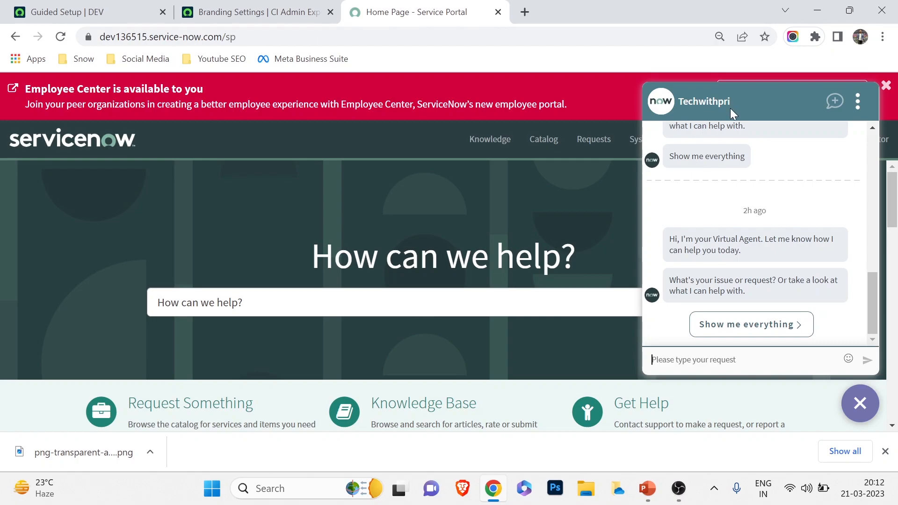
scroll(725, 220, up, 3)
scroll(723, 224, down, 3)
- Try several cyan and green shades for Default Branding's Chat Header Background and set it to the mint green #5BD0B1
click(241, 9)
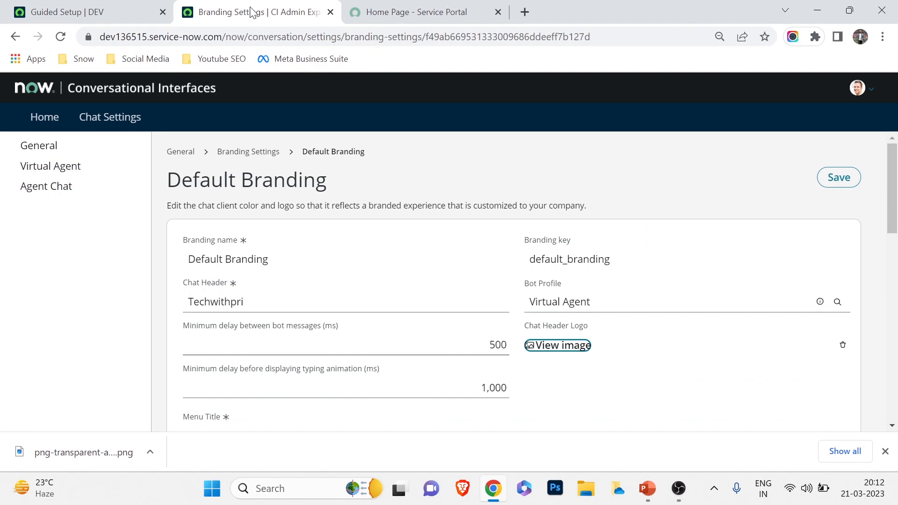
scroll(572, 256, down, 6)
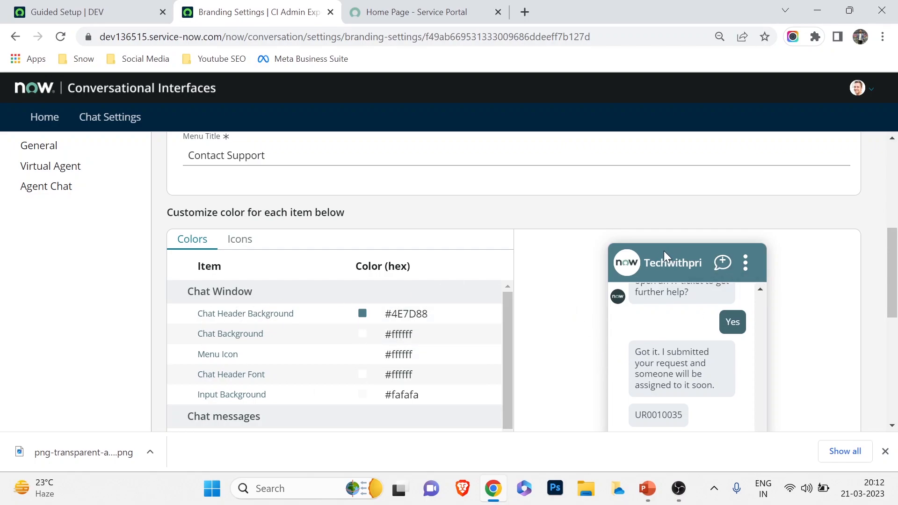
click(362, 314)
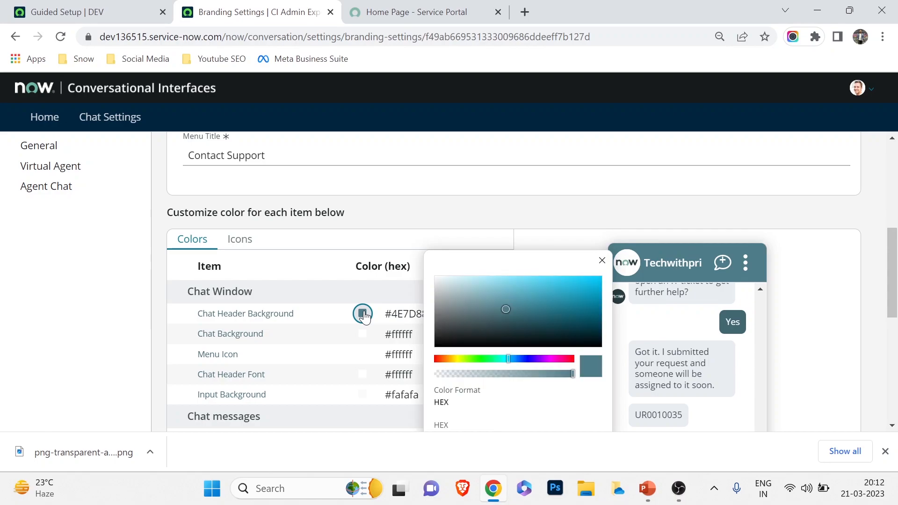
click(539, 291)
click(569, 297)
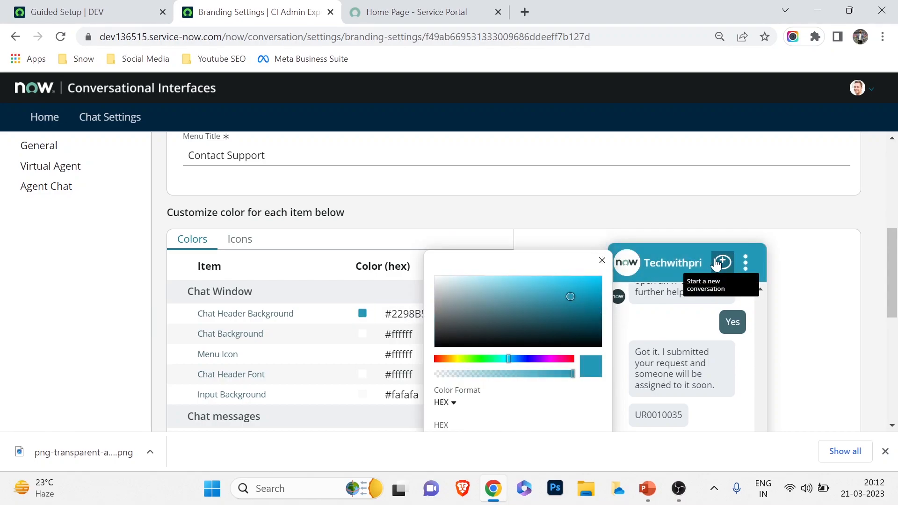
click(518, 317)
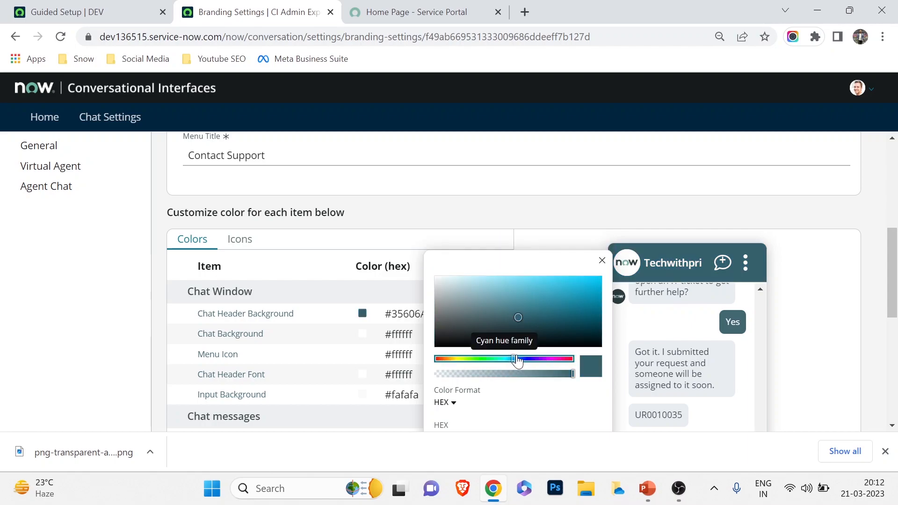
drag(532, 363, 498, 359)
click(543, 289)
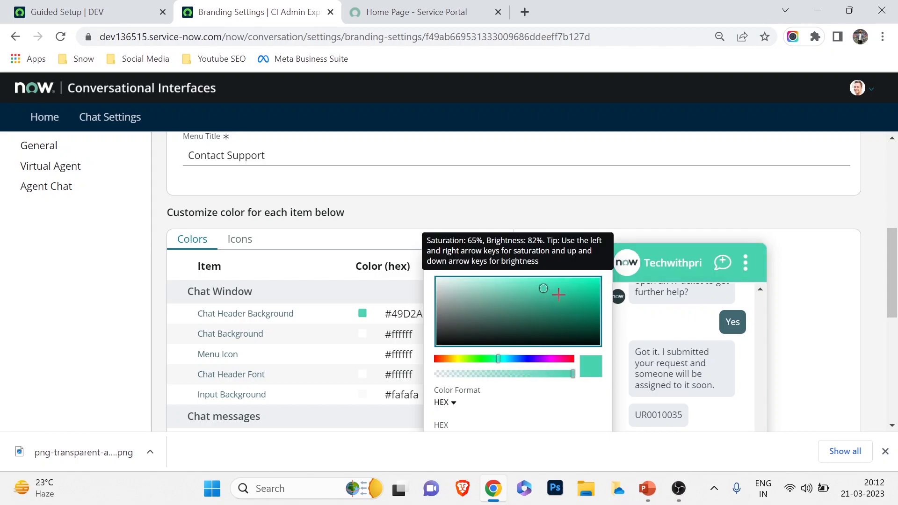
click(493, 286)
click(529, 289)
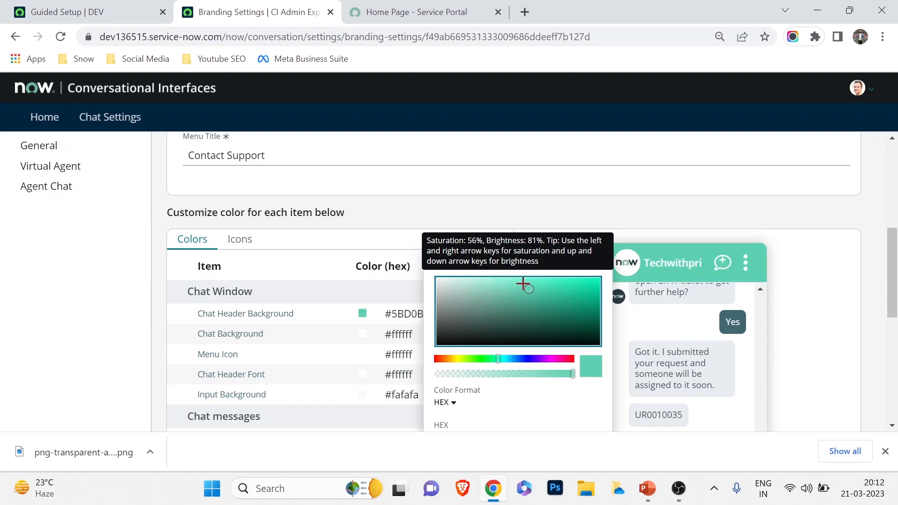
scroll(574, 387, down, 5)
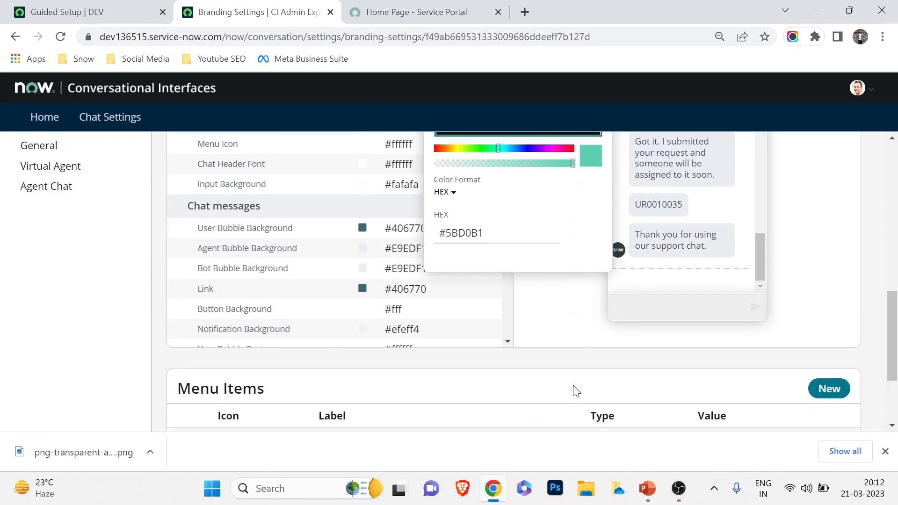
- Try several red and pink shades for Default Branding's Chat Background and set it to the pale pink #E4CECE
scroll(573, 390, up, 5)
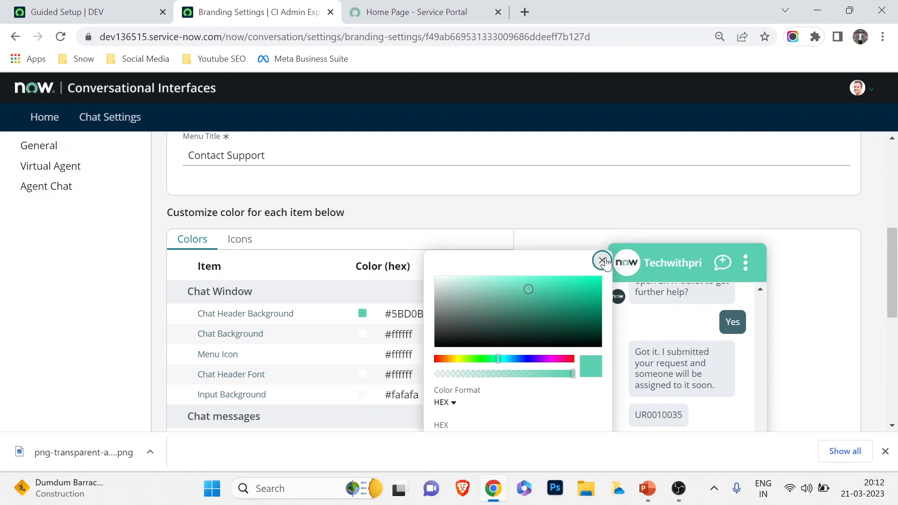
click(601, 259)
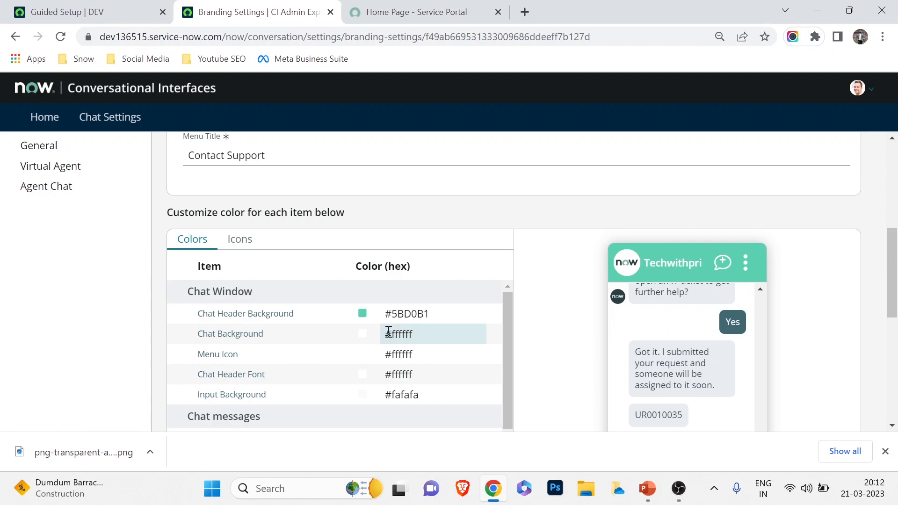
click(363, 333)
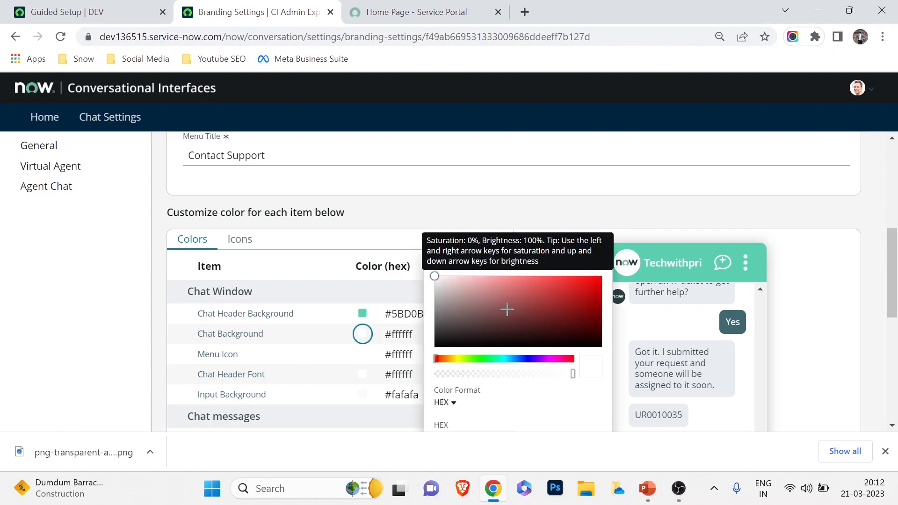
click(485, 295)
click(456, 282)
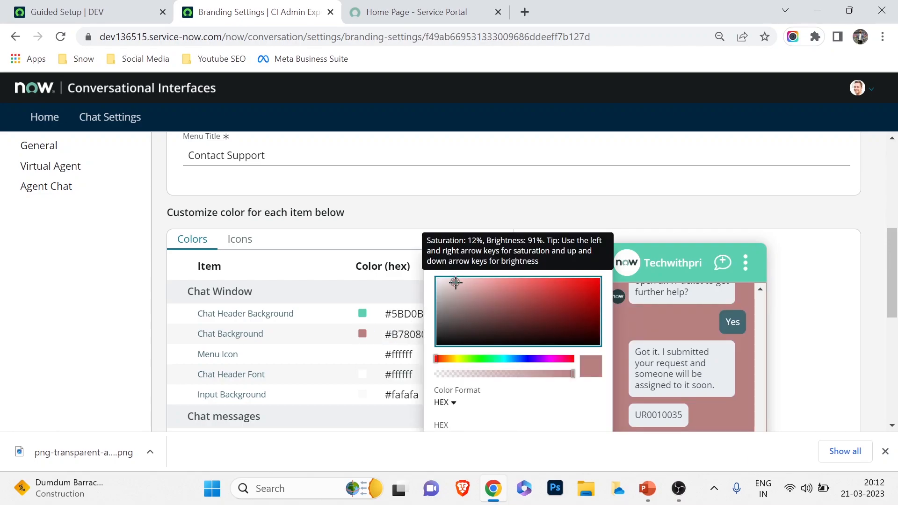
click(453, 285)
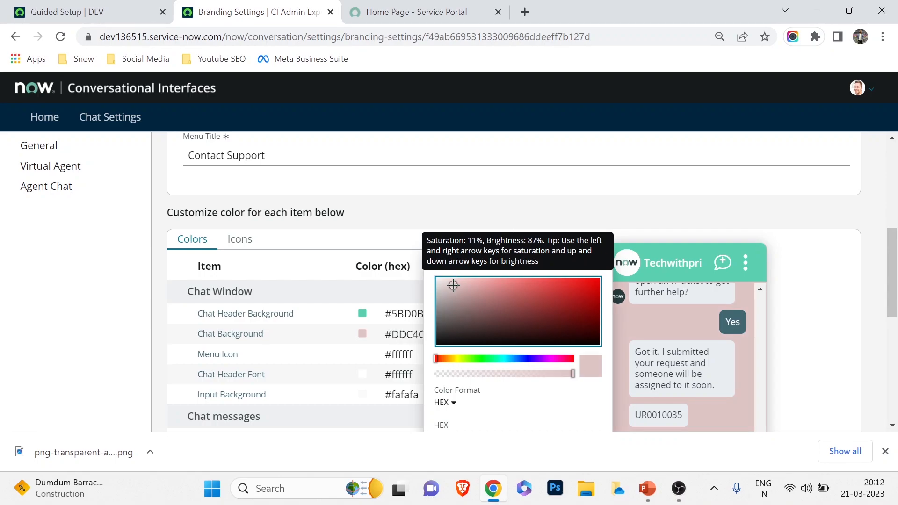
drag(446, 284, 450, 283)
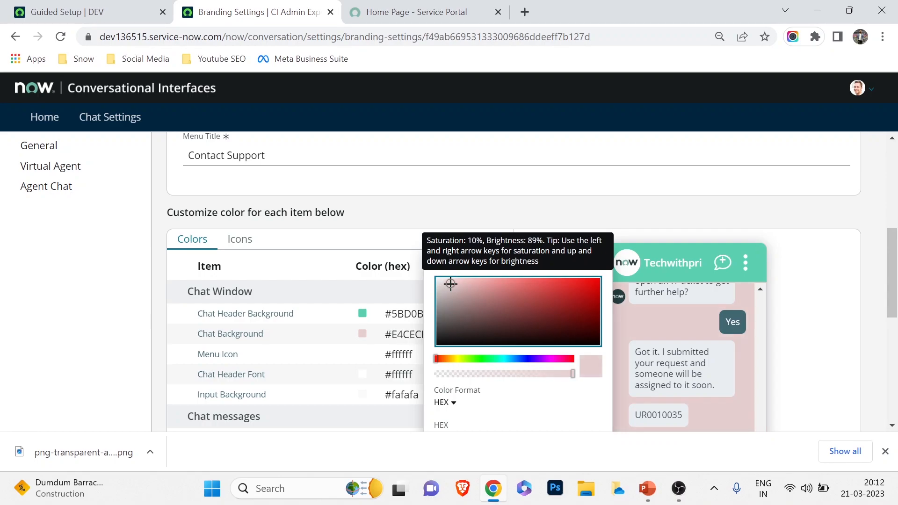
scroll(552, 327, down, 3)
scroll(537, 322, up, 3)
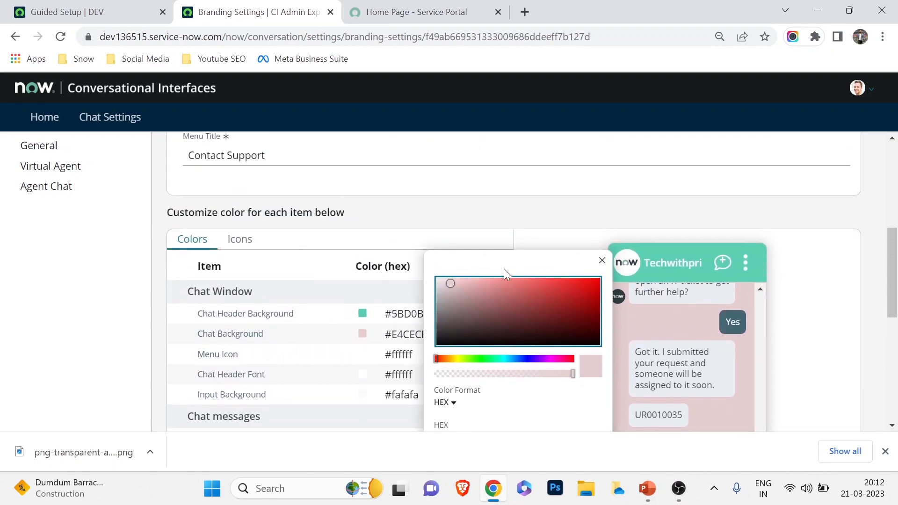
click(602, 260)
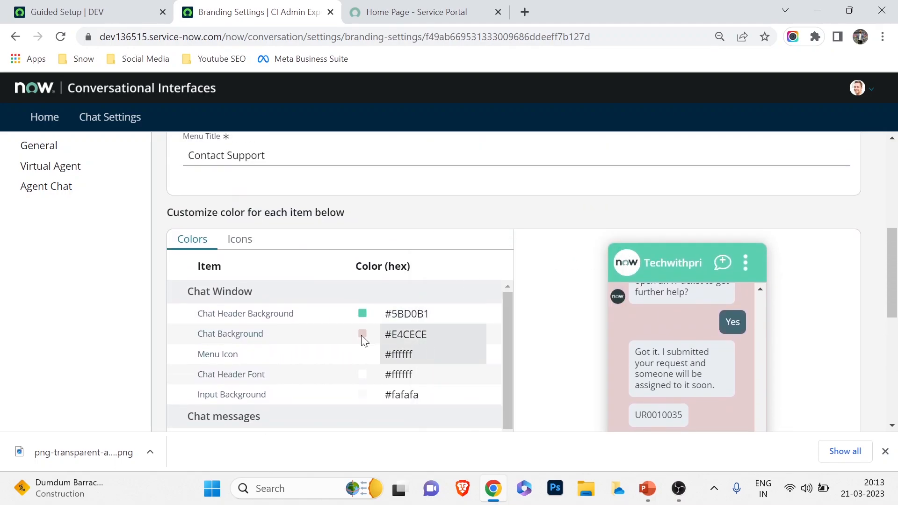
- Try pink, red and blue shades for the Menu Icon color and set it to the blue #136799
scroll(670, 336, down, 3)
scroll(702, 327, up, 5)
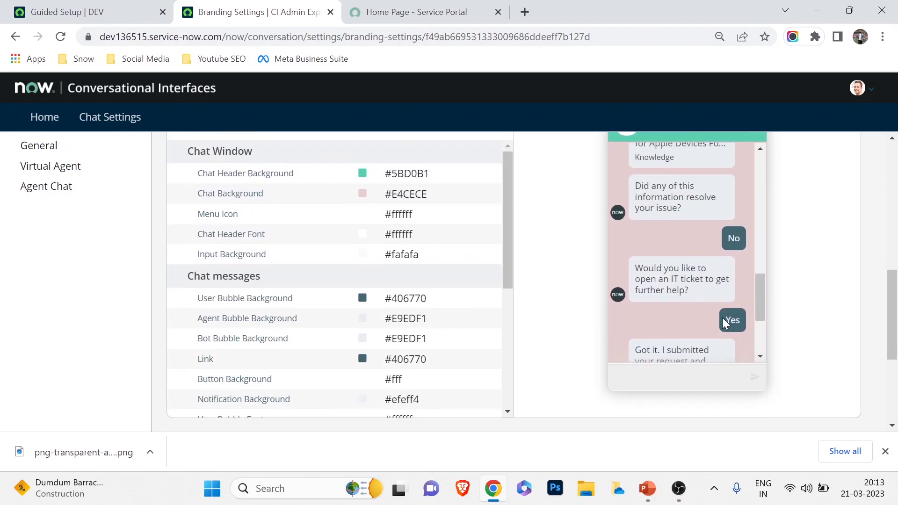
scroll(724, 322, up, 3)
scroll(580, 307, up, 2)
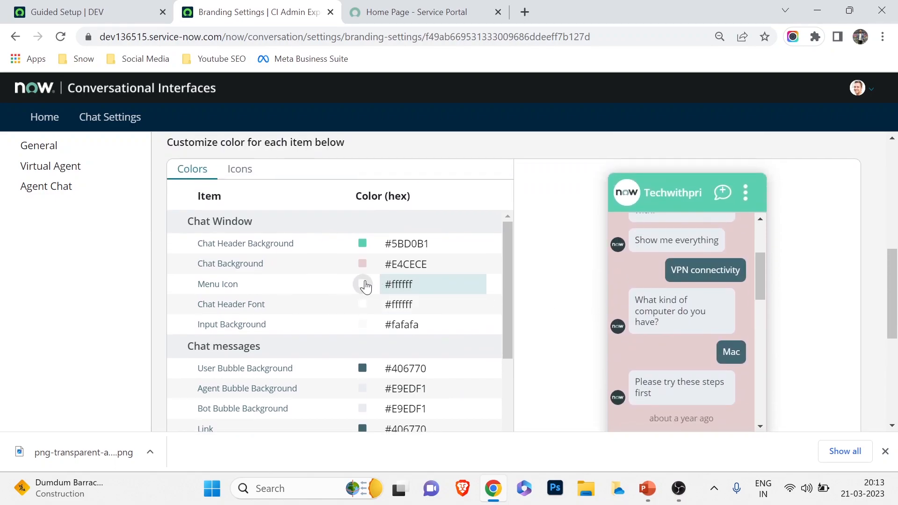
click(361, 284)
click(468, 216)
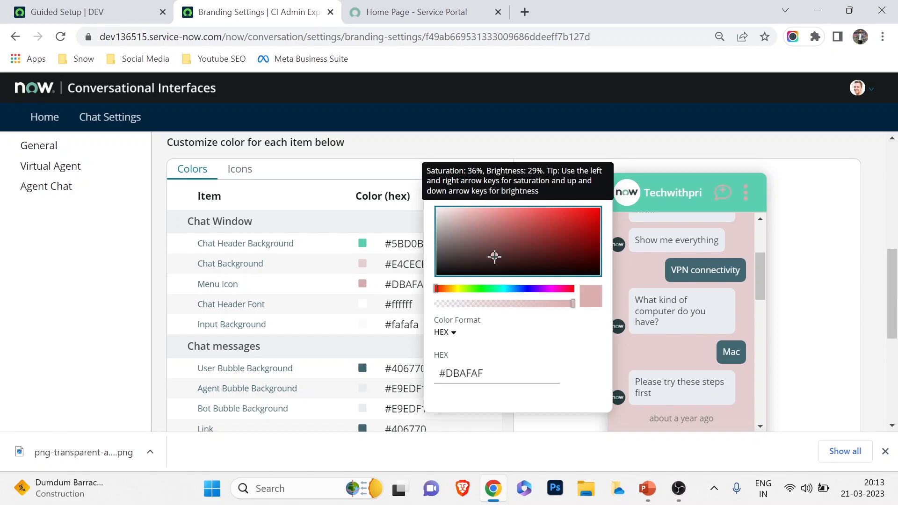
click(494, 256)
click(515, 247)
click(577, 231)
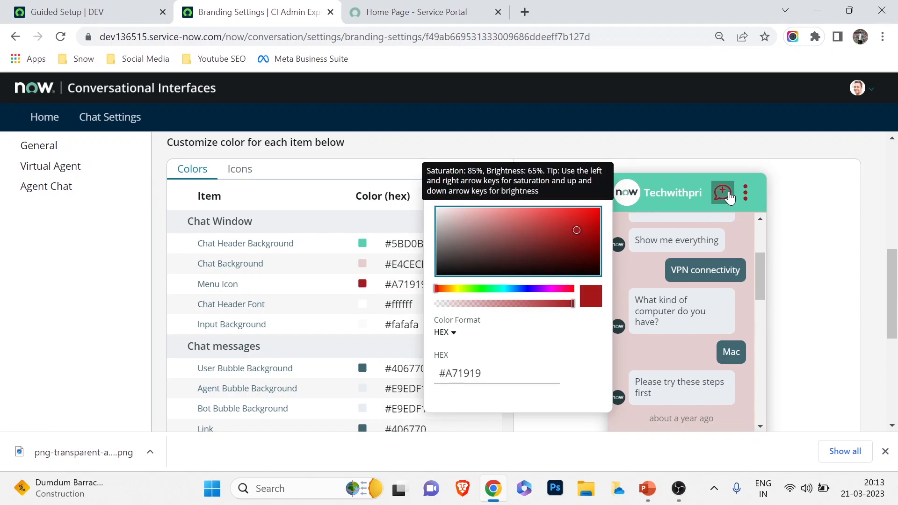
click(452, 217)
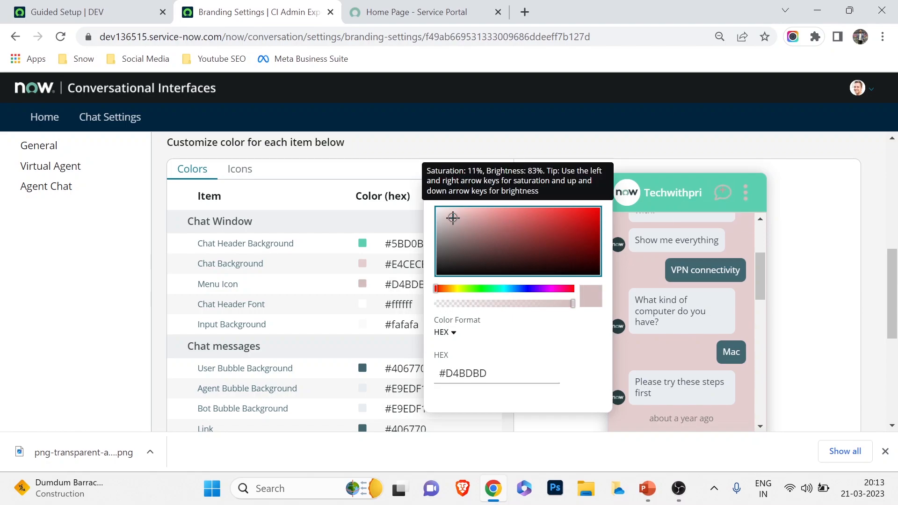
click(481, 229)
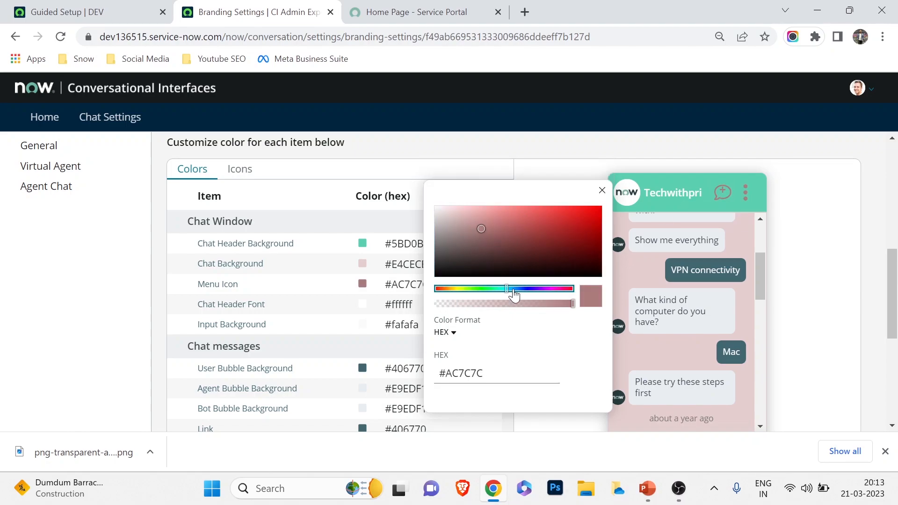
click(513, 288)
click(562, 230)
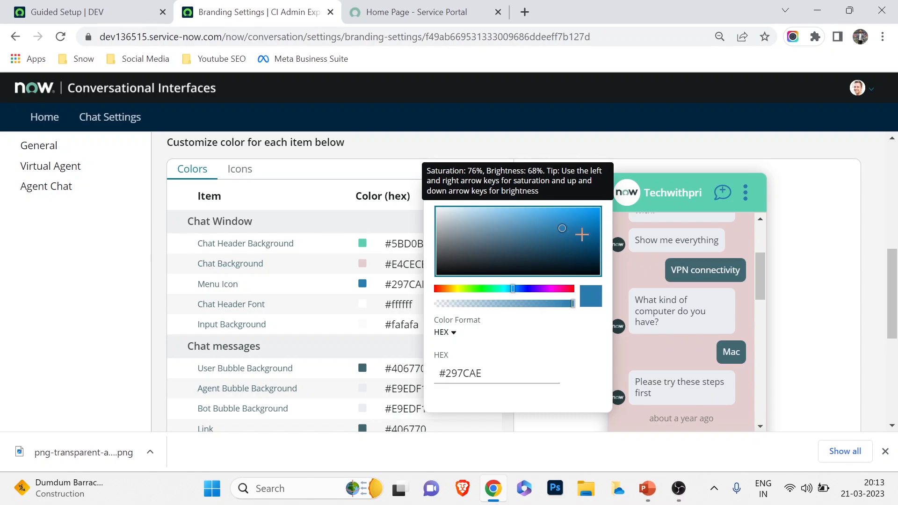
click(581, 234)
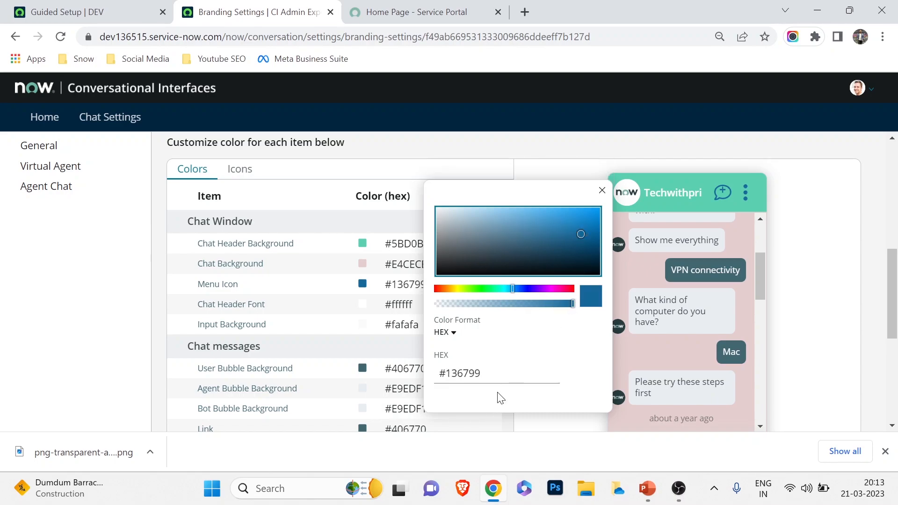
scroll(535, 370, down, 5)
scroll(569, 277, up, 7)
click(602, 271)
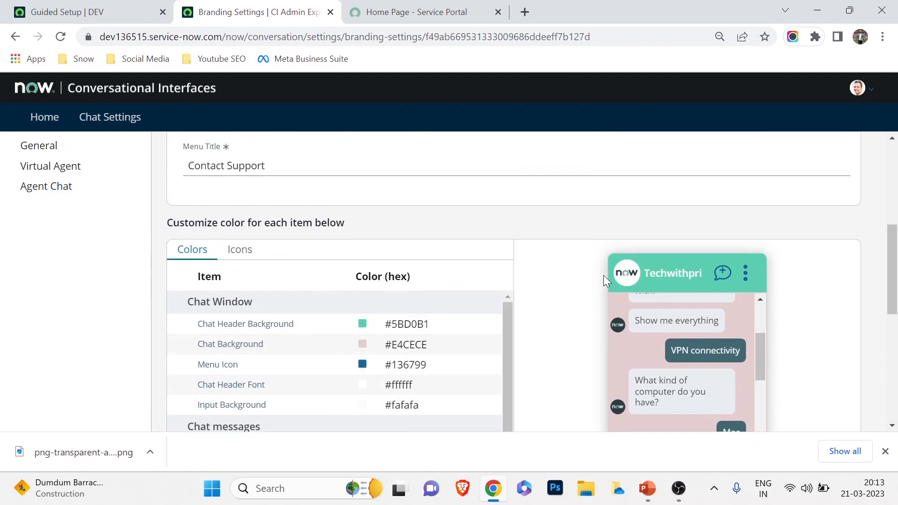
- Try two red shades for the Chat Header Font color and set it to the near-black #292323
scroll(313, 316, down, 2)
click(411, 310)
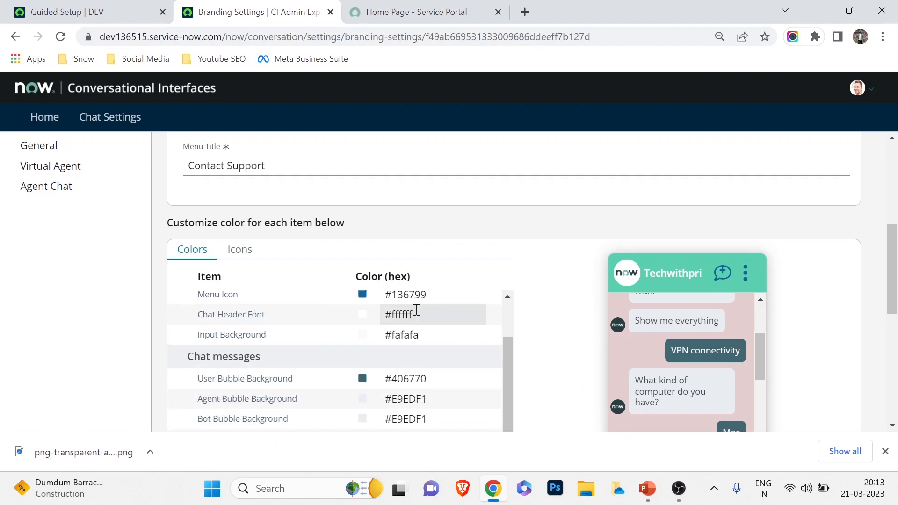
click(362, 314)
click(529, 314)
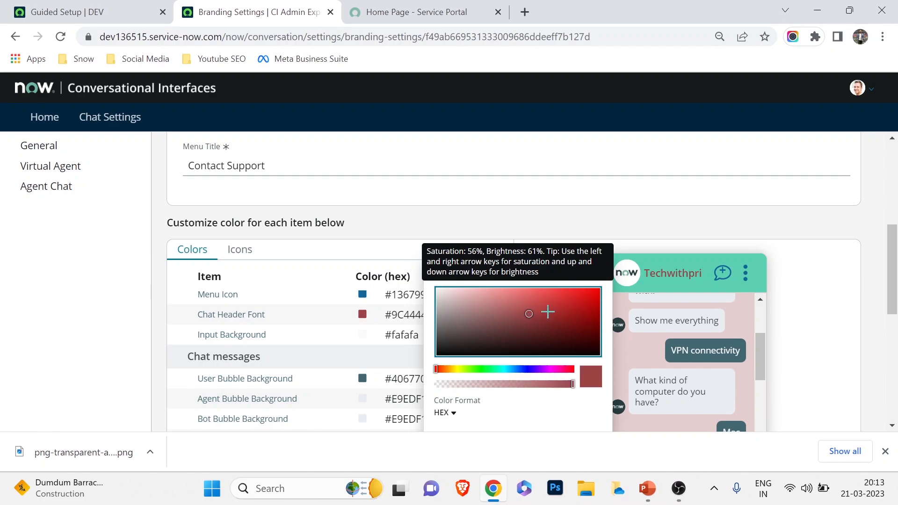
click(566, 317)
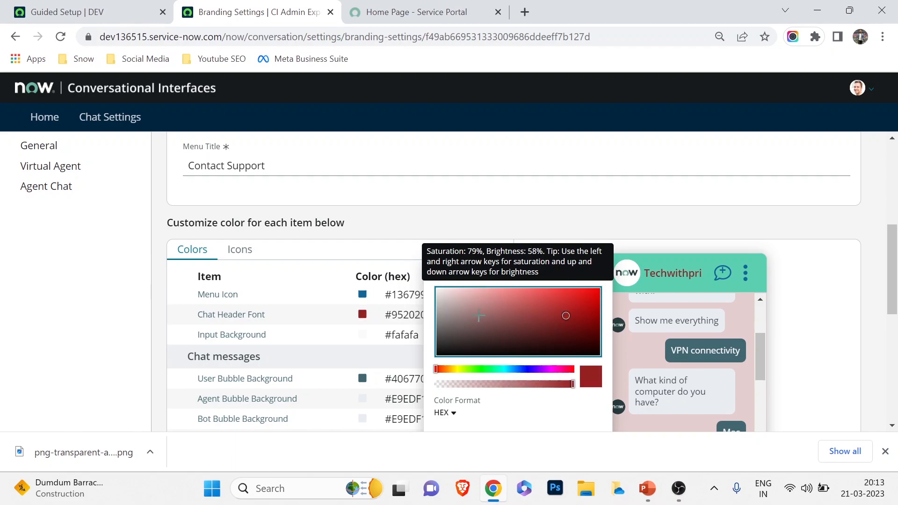
click(453, 346)
click(458, 347)
scroll(537, 327, down, 4)
scroll(537, 330, up, 3)
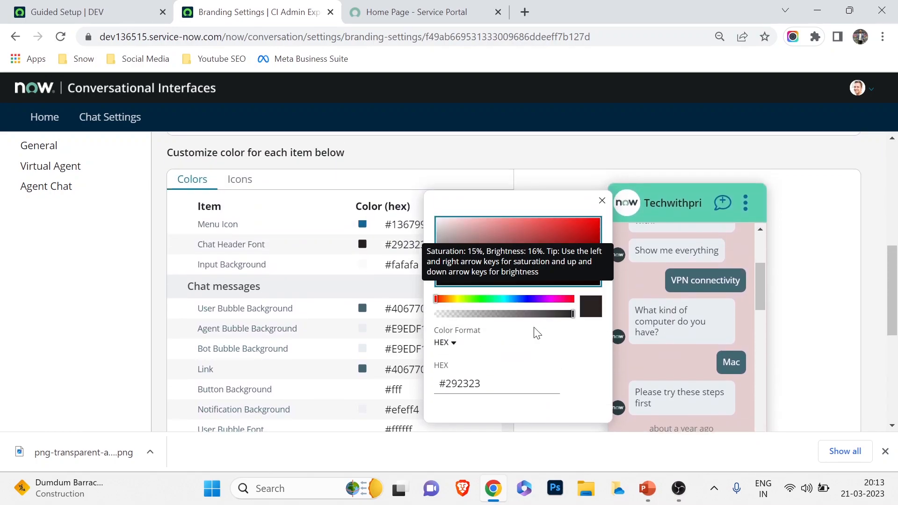
click(552, 177)
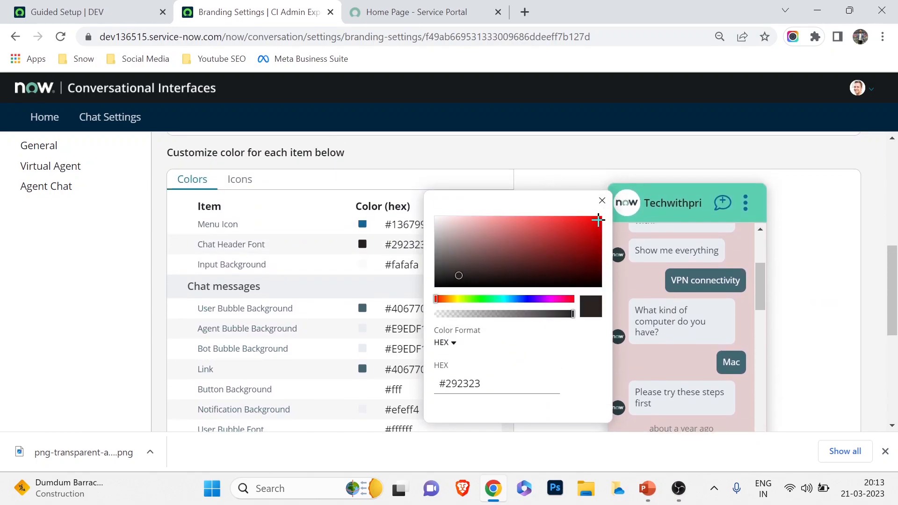
click(602, 200)
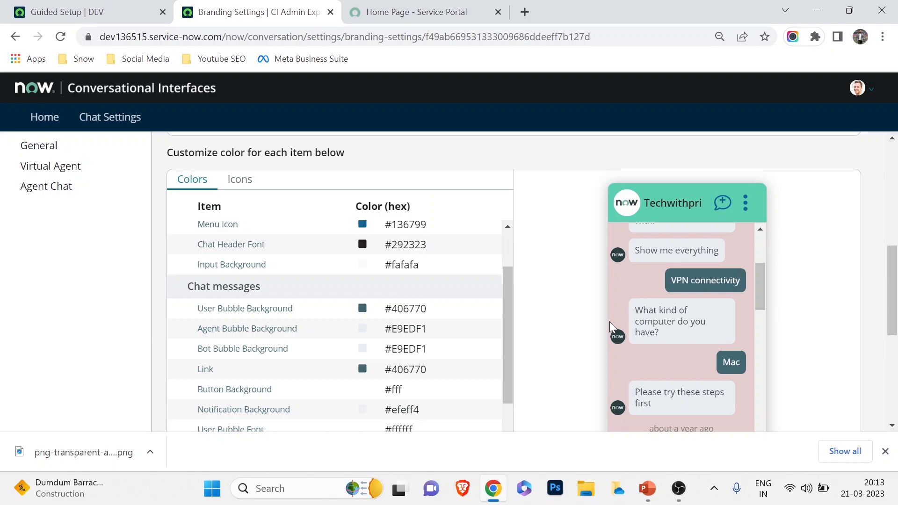
- Review the message bubbles in the chat preview and set the Agent Bubble Background to the pale pink #EBD6D6
scroll(610, 323, down, 2)
scroll(609, 323, up, 4)
scroll(608, 322, down, 5)
scroll(608, 323, up, 4)
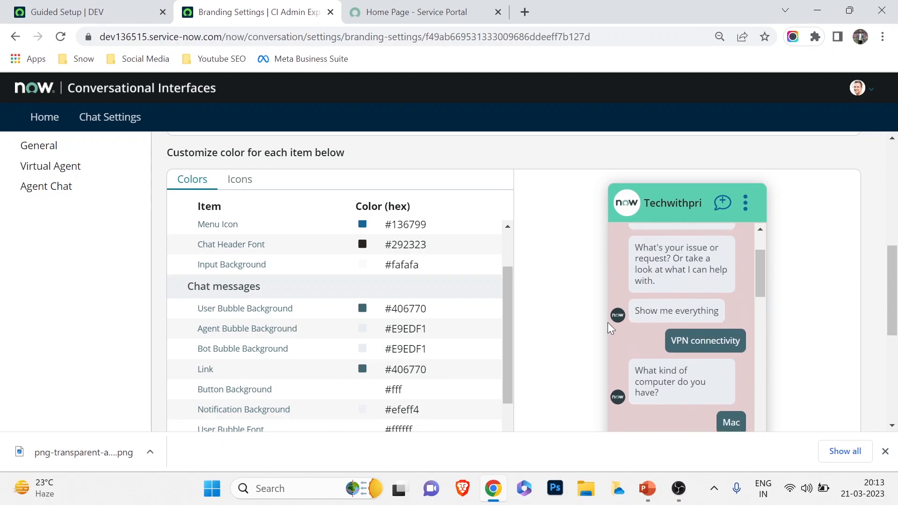
scroll(610, 325, down, 4)
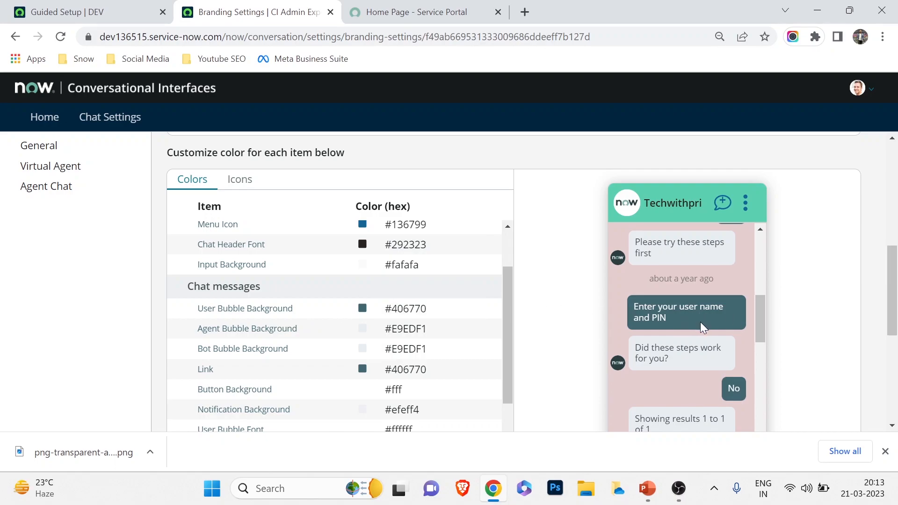
scroll(699, 326, down, 3)
scroll(654, 324, up, 6)
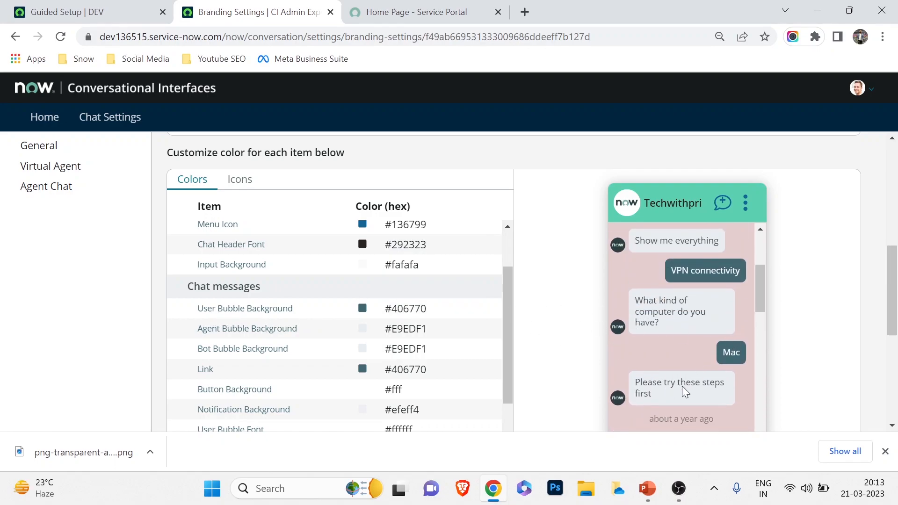
scroll(724, 330, up, 2)
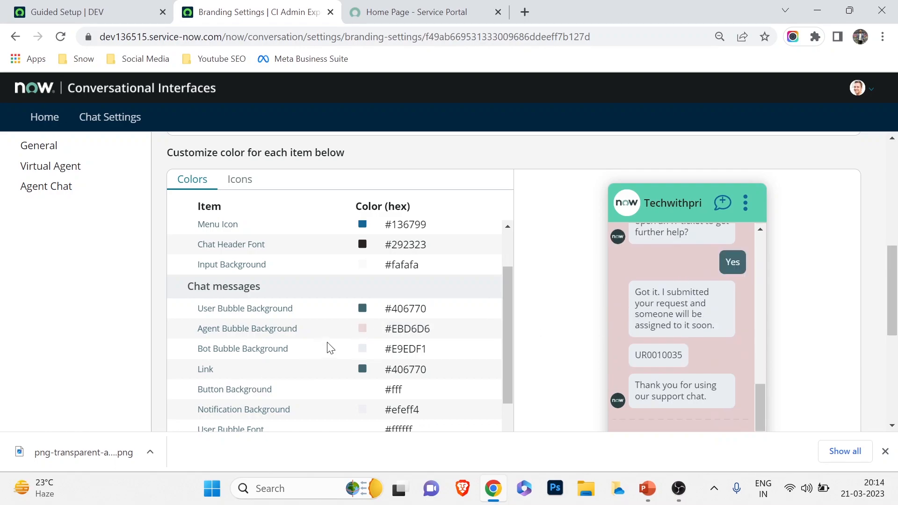
- Examine the remaining Chat messages and Others color entries, the chat preview's header menu and the Menu Items list
scroll(331, 356, down, 2)
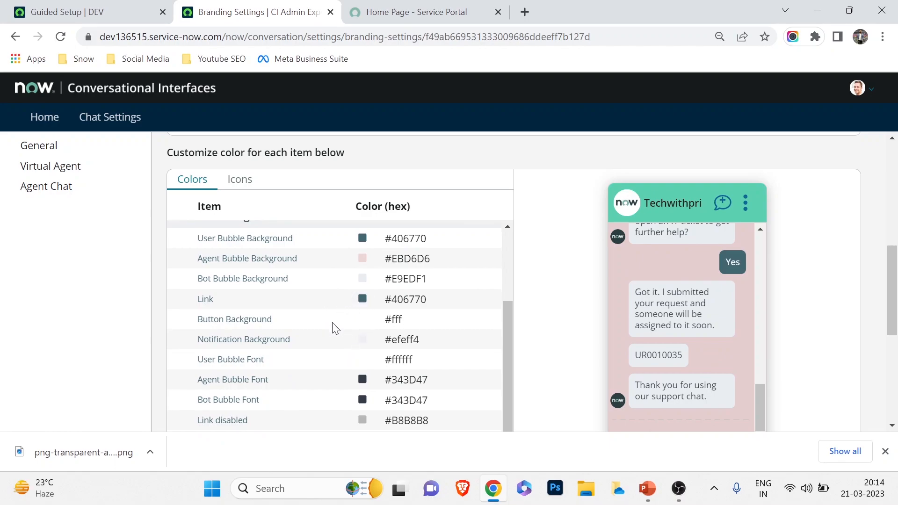
scroll(337, 327, down, 4)
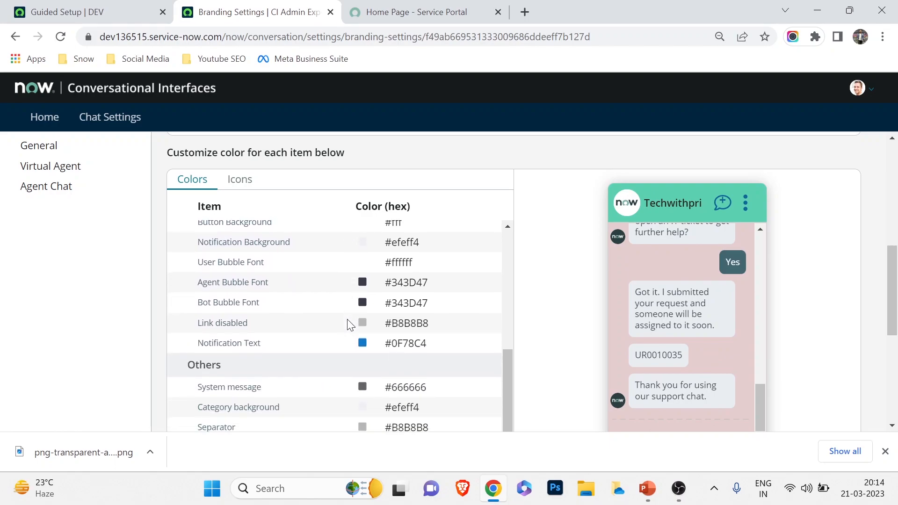
scroll(579, 248, down, 4)
scroll(382, 233, up, 1)
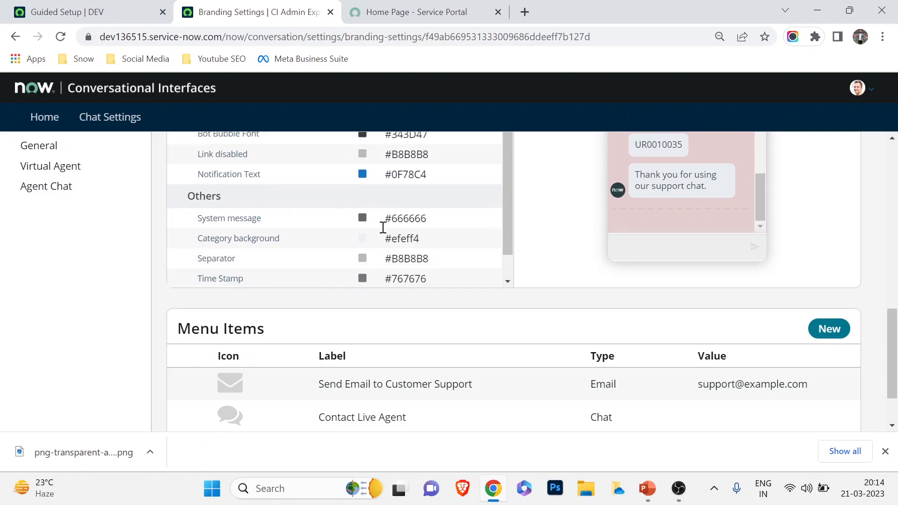
scroll(383, 243, down, 2)
scroll(383, 402, down, 1)
scroll(418, 405, up, 6)
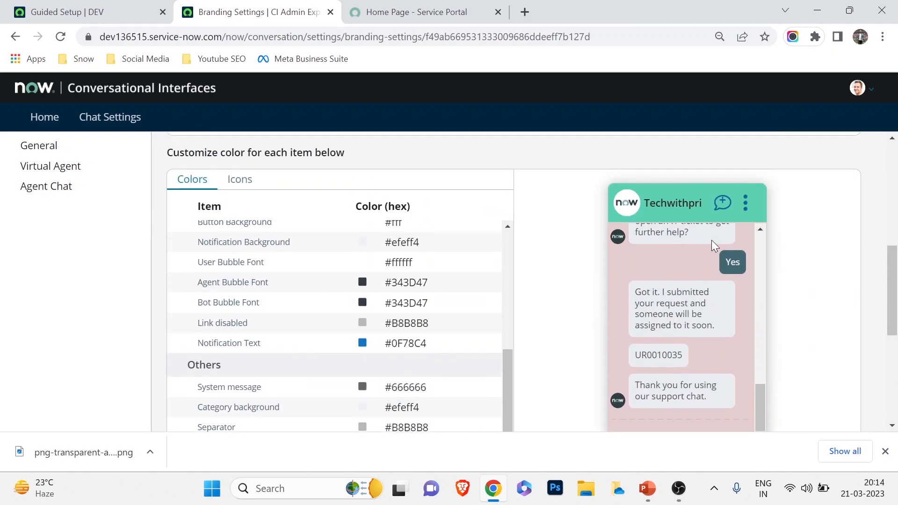
click(741, 206)
scroll(599, 243, down, 5)
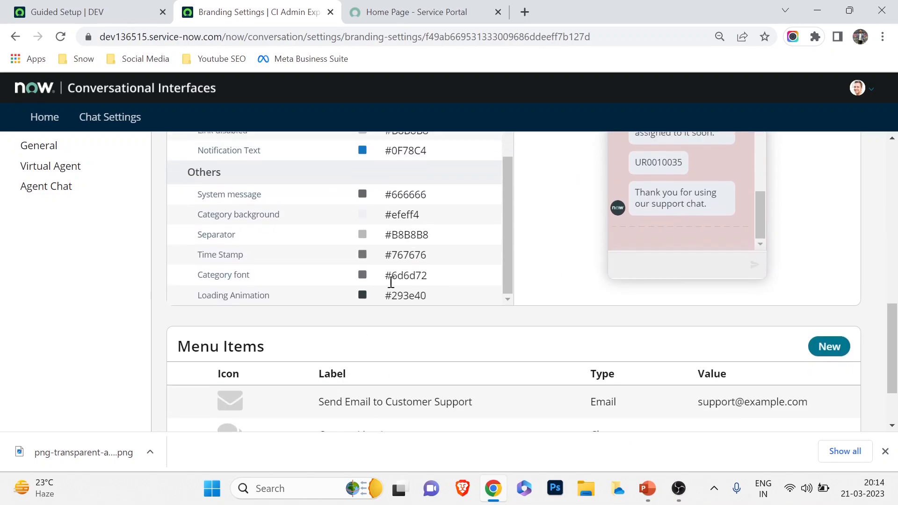
- Reload the Service Portal and view the support options in the chat's Contact Support menu
click(405, 10)
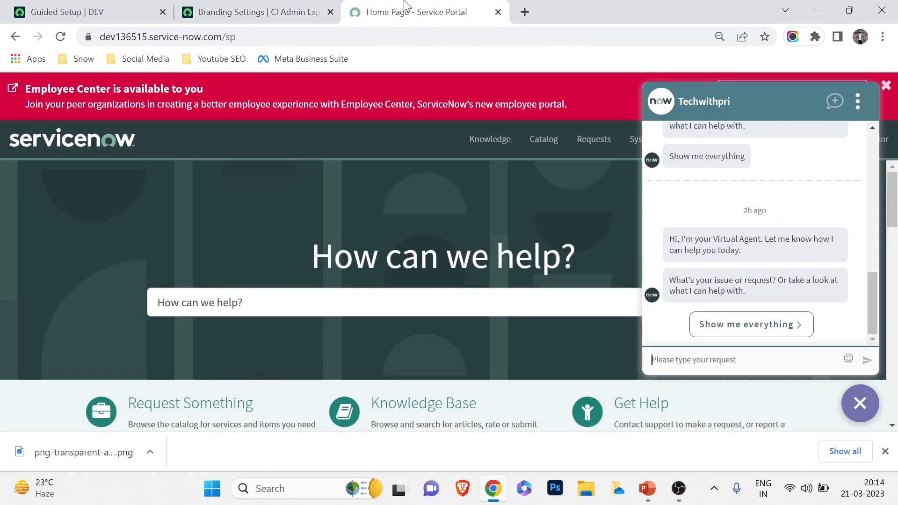
click(62, 39)
click(857, 102)
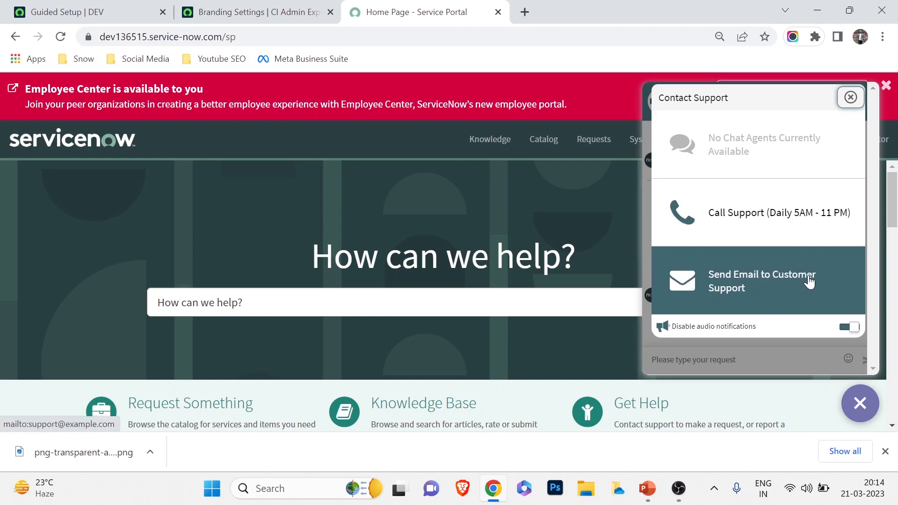
- Return to the Default Branding settings and attach the robot image as the Chat Header Logo
click(264, 11)
scroll(227, 350, down, 1)
scroll(227, 350, down, 2)
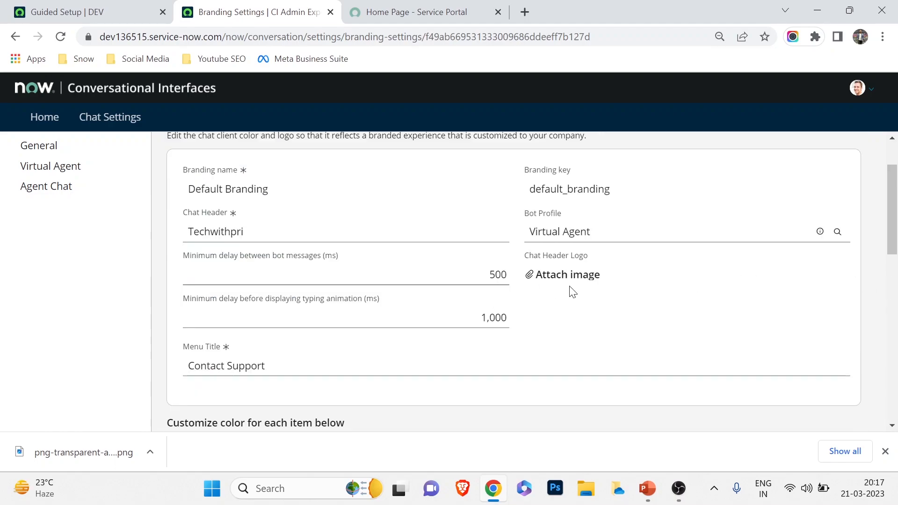
scroll(581, 291, up, 1)
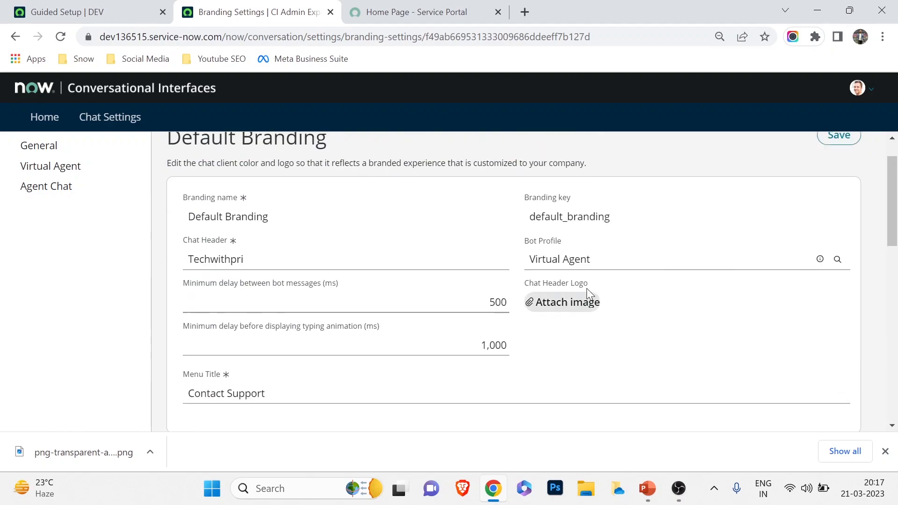
scroll(597, 312, down, 7)
scroll(603, 290, up, 4)
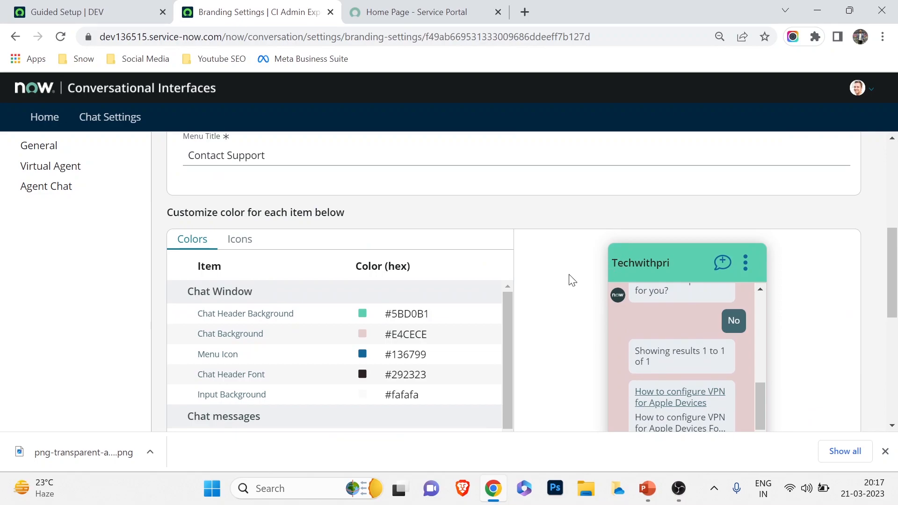
scroll(590, 280, up, 5)
click(581, 348)
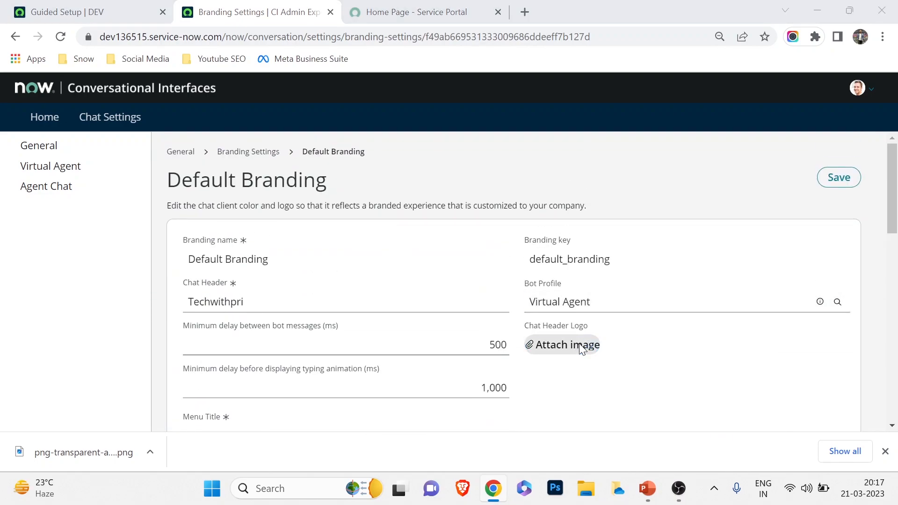
double_click(748, 144)
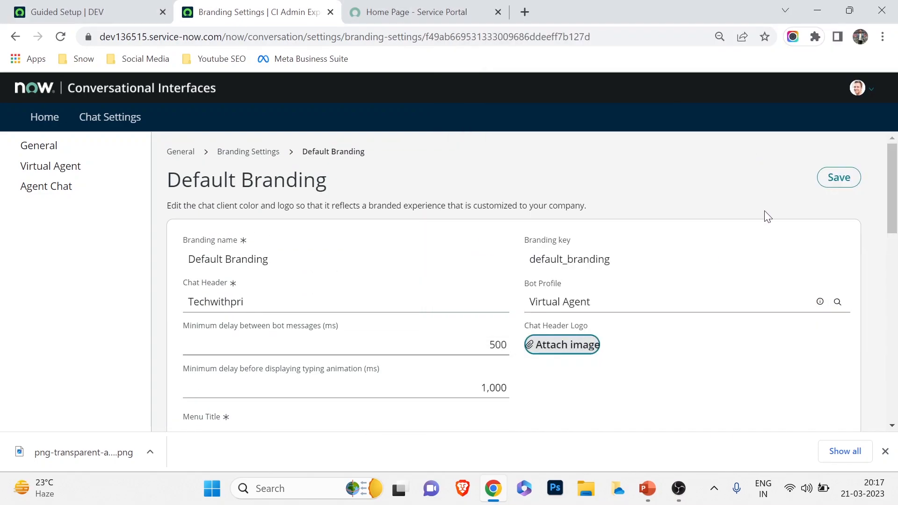
- Check the new header logo in the chat preview and save Default Branding
scroll(727, 348, down, 5)
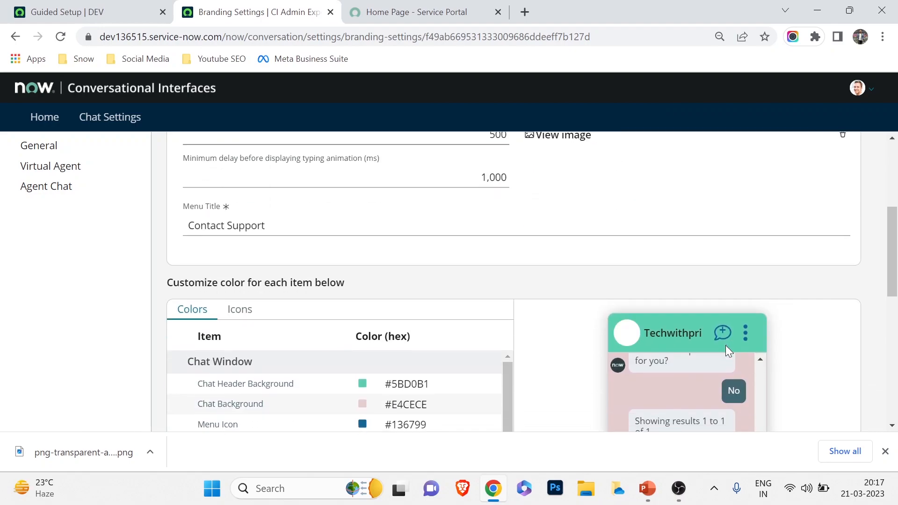
scroll(622, 344, up, 5)
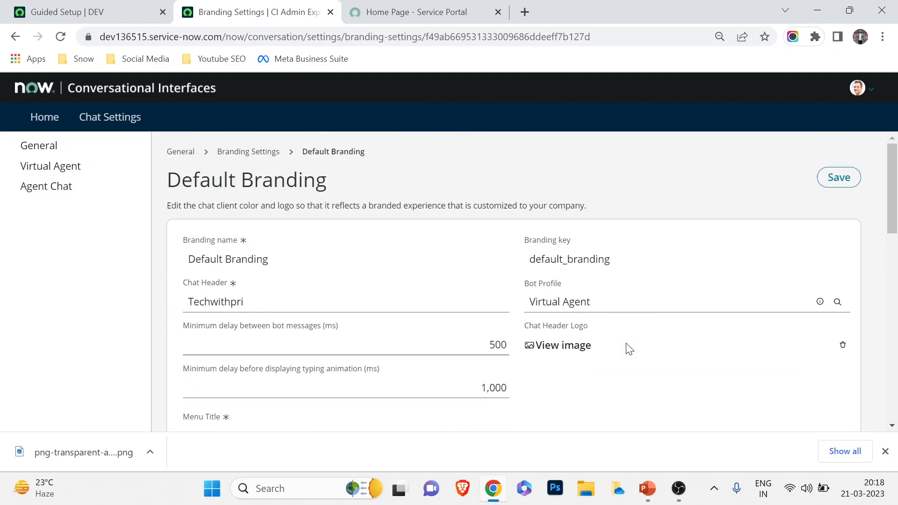
click(838, 177)
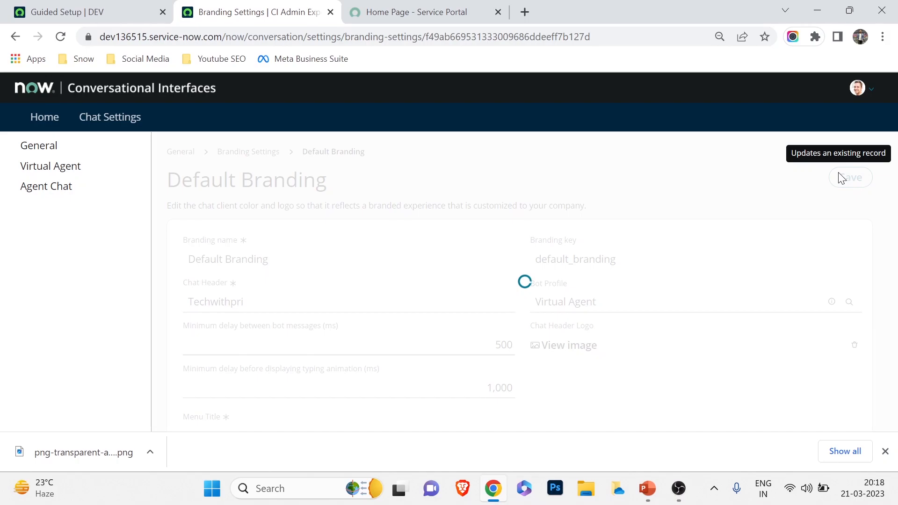
- View the header logo in the branding chat preview and in the Service Portal chat window
scroll(628, 239, down, 6)
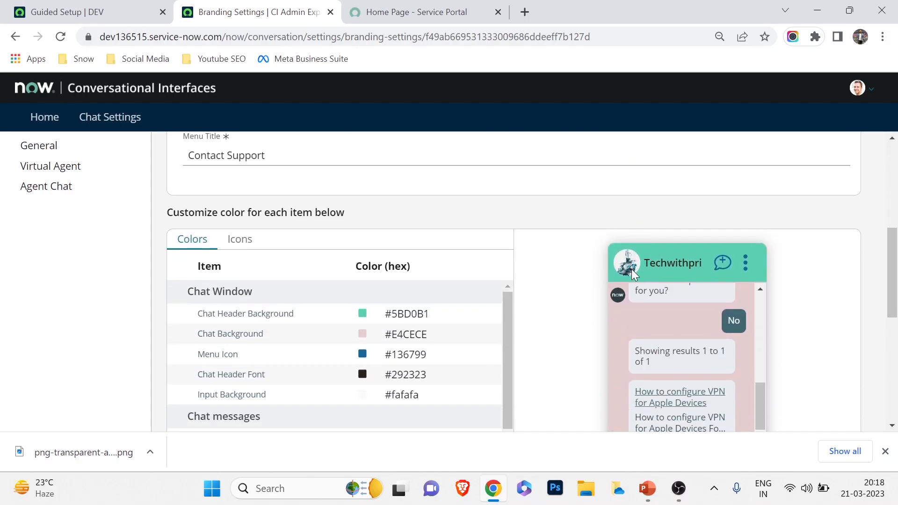
click(454, 13)
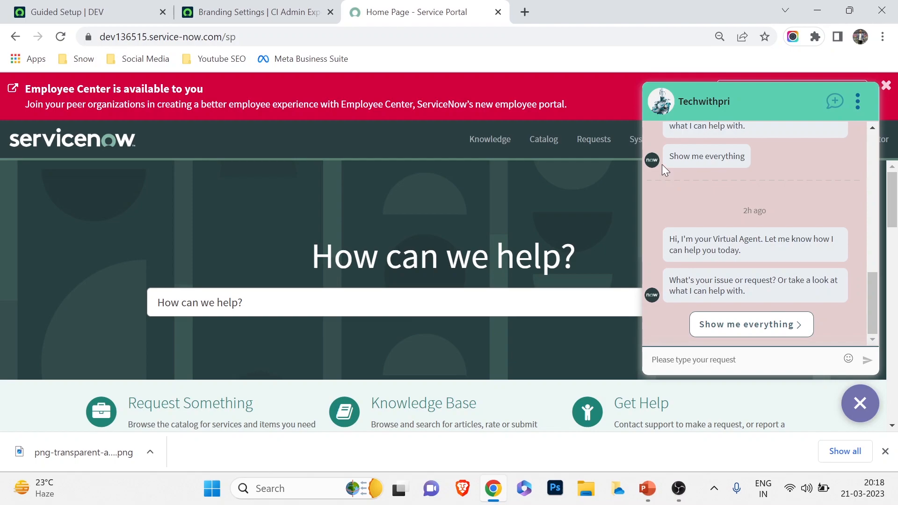
click(308, 12)
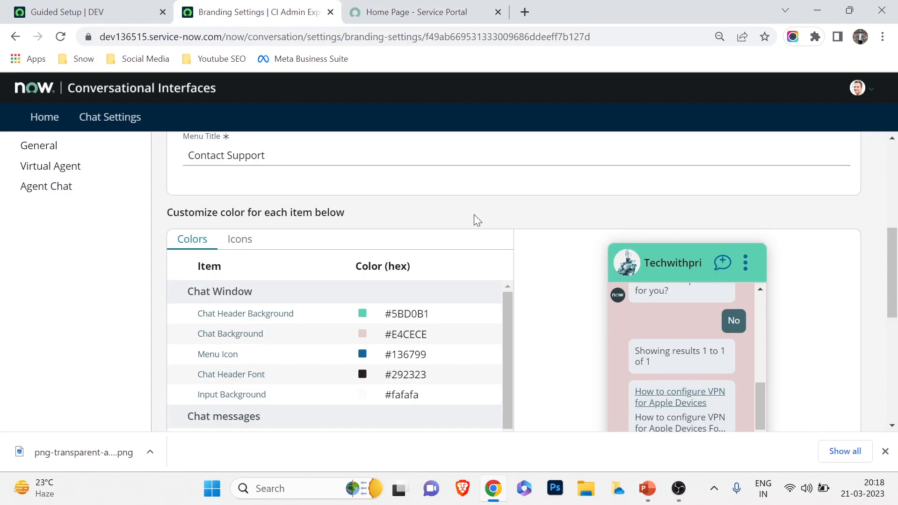
- Open Default Branding's Bot Profile record and switch to its editable version
scroll(801, 310, up, 1)
scroll(801, 309, up, 4)
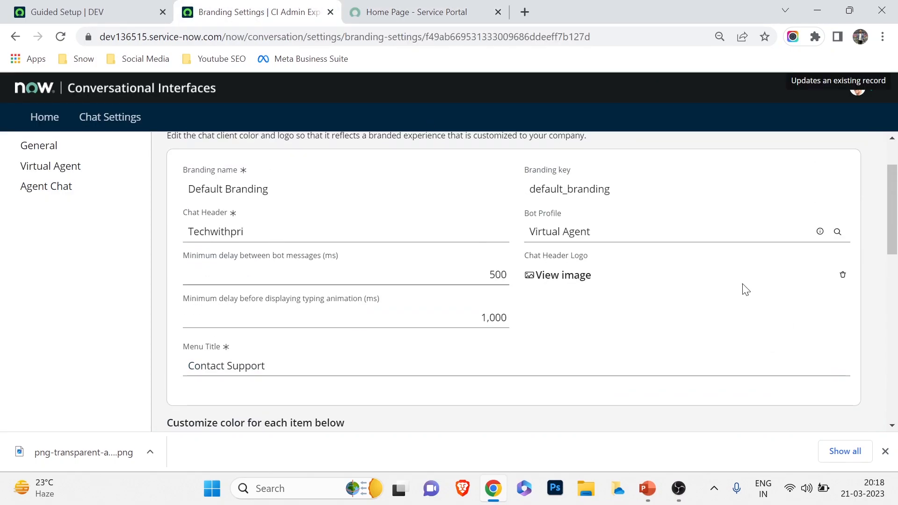
click(821, 232)
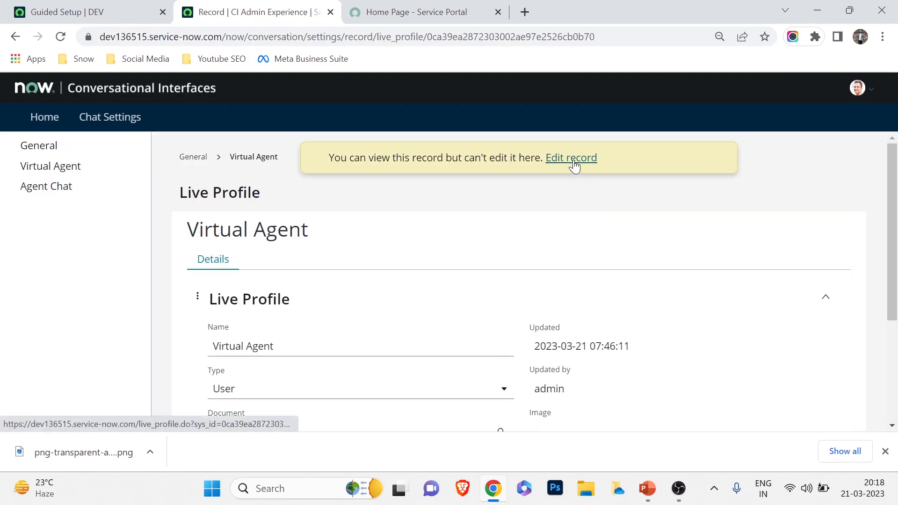
click(575, 159)
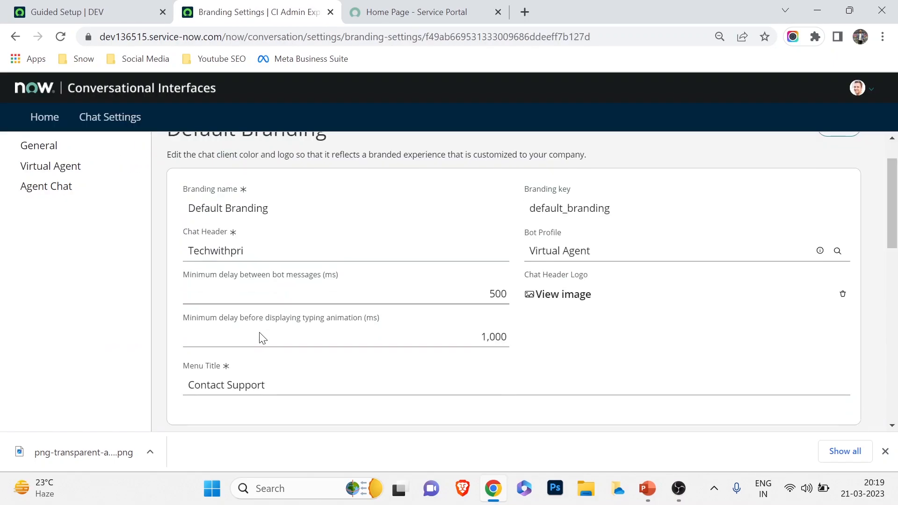
- Compare the chat preview's header logo and bot avatar with the Bot Profile and Chat Header Logo fields
scroll(260, 337, down, 5)
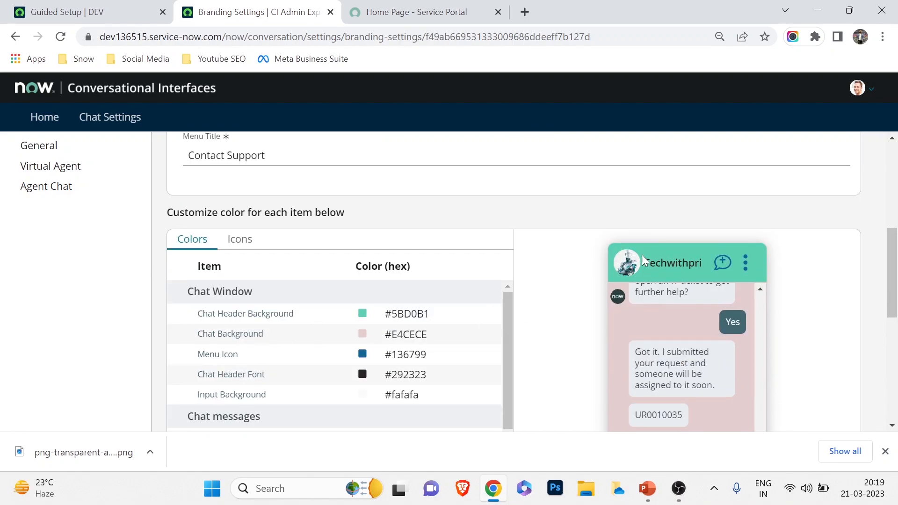
scroll(609, 332, up, 3)
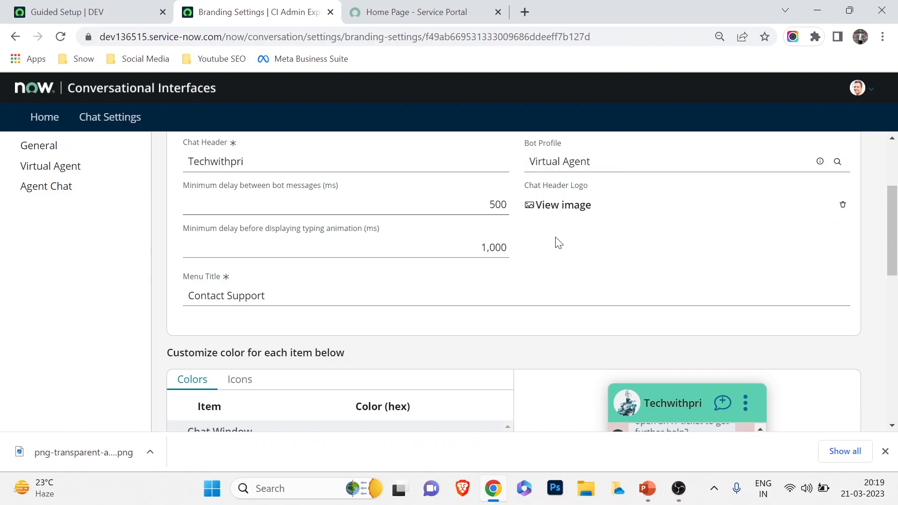
scroll(553, 256, up, 2)
scroll(552, 255, down, 2)
scroll(550, 255, up, 2)
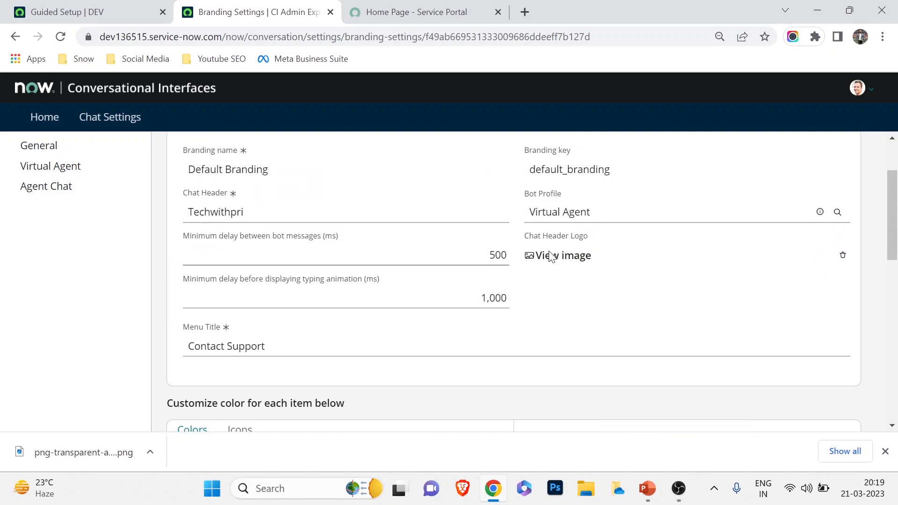
scroll(550, 258, down, 5)
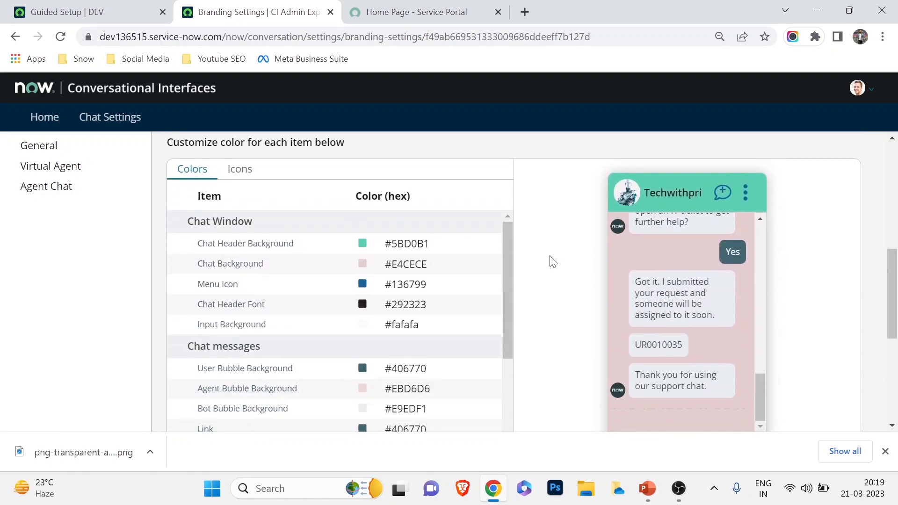
right_click(620, 225)
key(Escape)
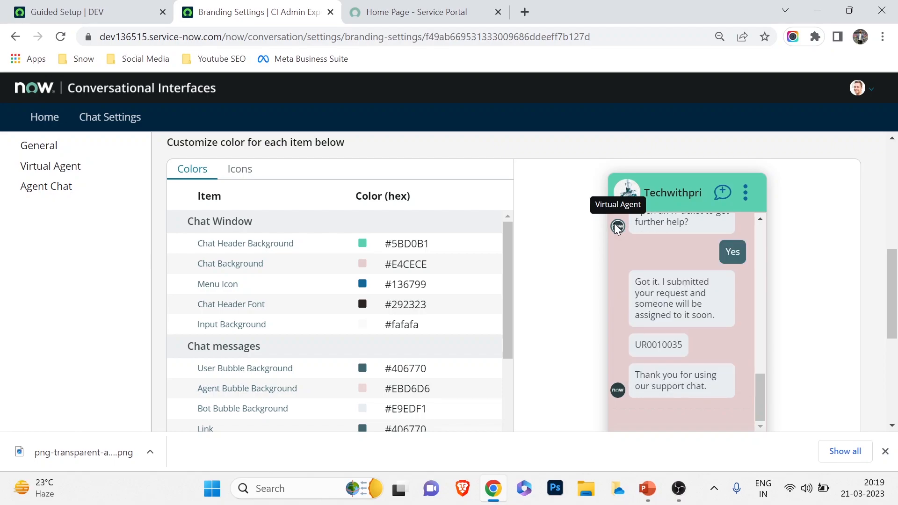
- Open the Virtual Agent live profile from the Bot Profile field and view its attached photo
scroll(579, 230, up, 6)
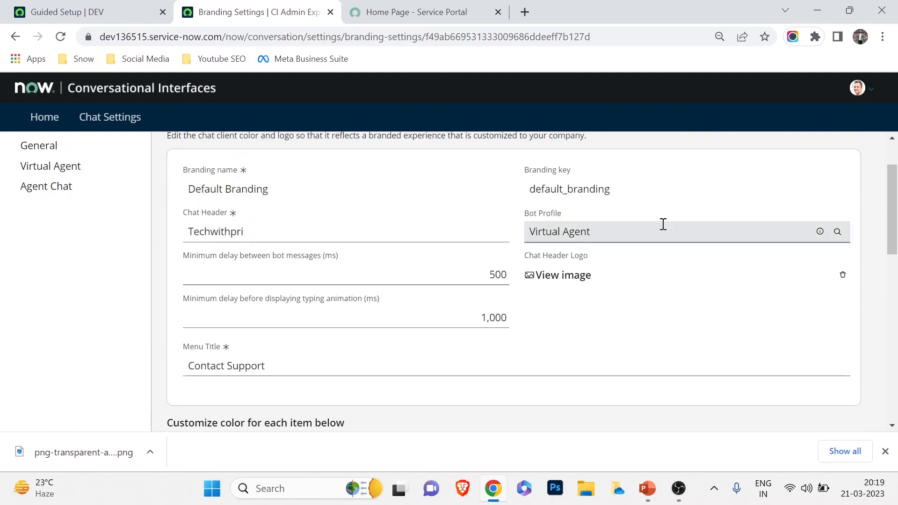
click(817, 231)
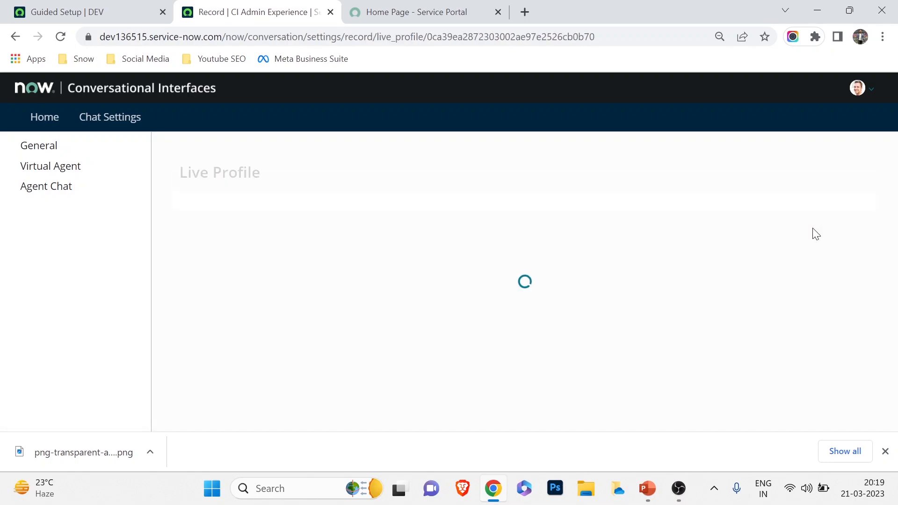
scroll(314, 373, down, 3)
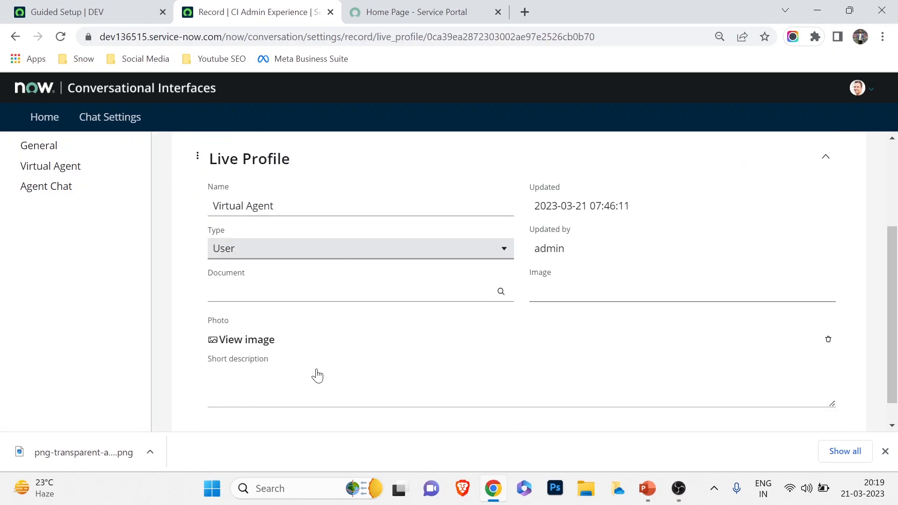
click(224, 341)
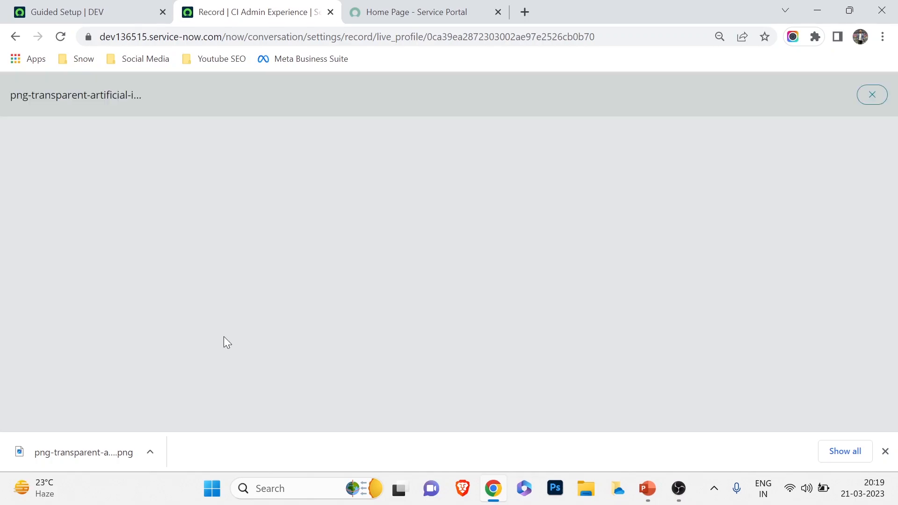
scroll(490, 286, down, 4)
scroll(490, 280, up, 4)
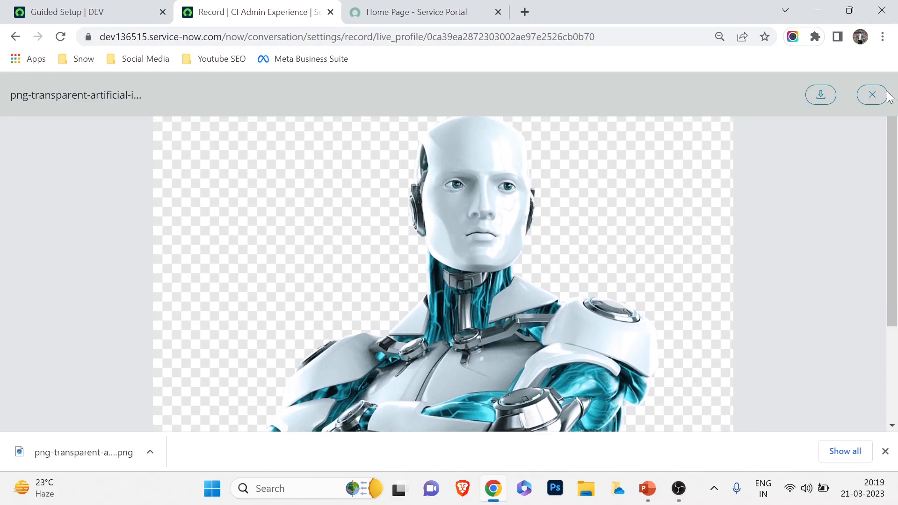
click(872, 94)
scroll(352, 365, up, 3)
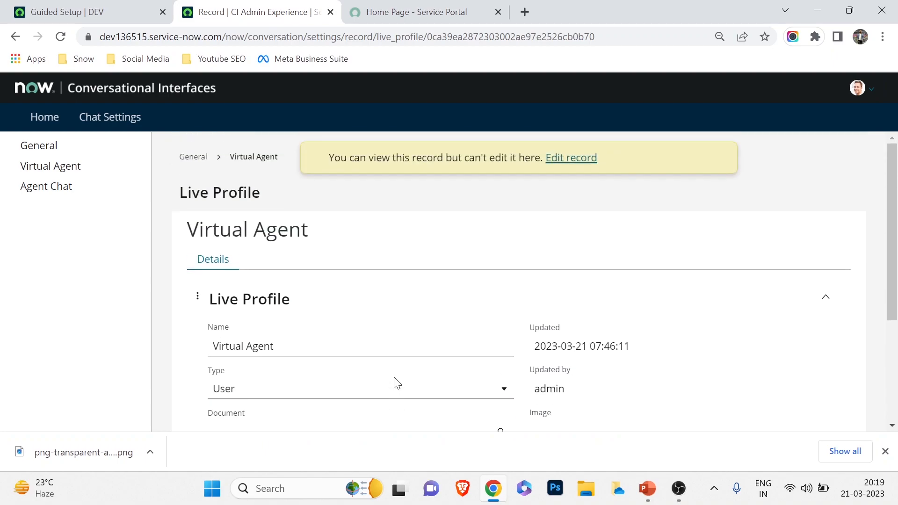
- Open the editable Virtual Agent live profile and compare its photo with the bot avatar in the Service Portal chat
click(565, 161)
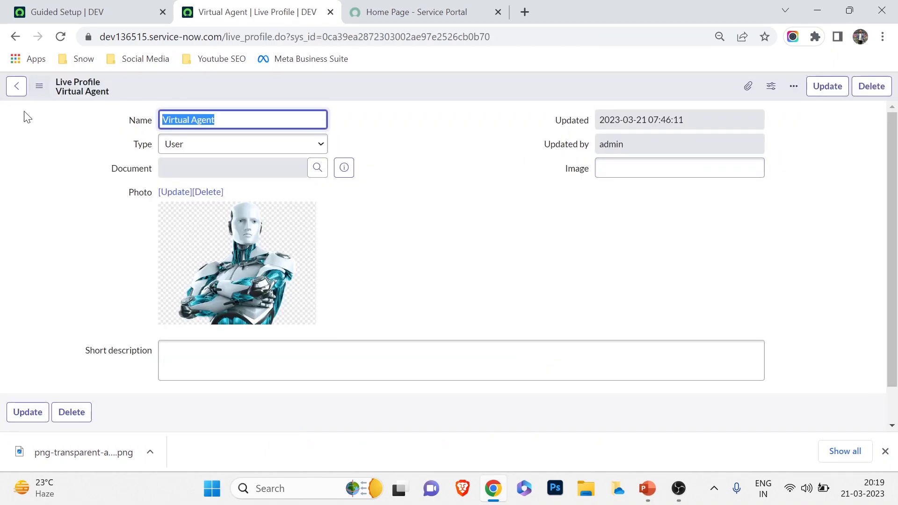
scroll(178, 294, down, 1)
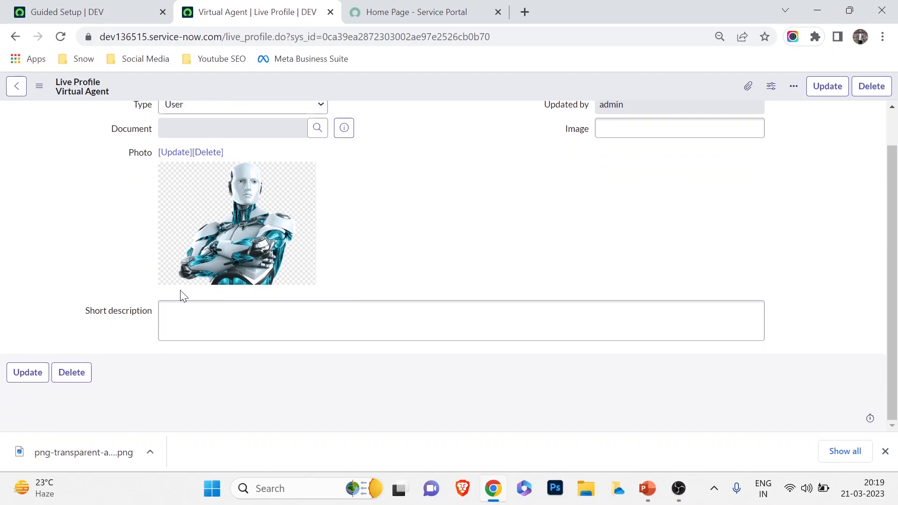
scroll(180, 234, up, 1)
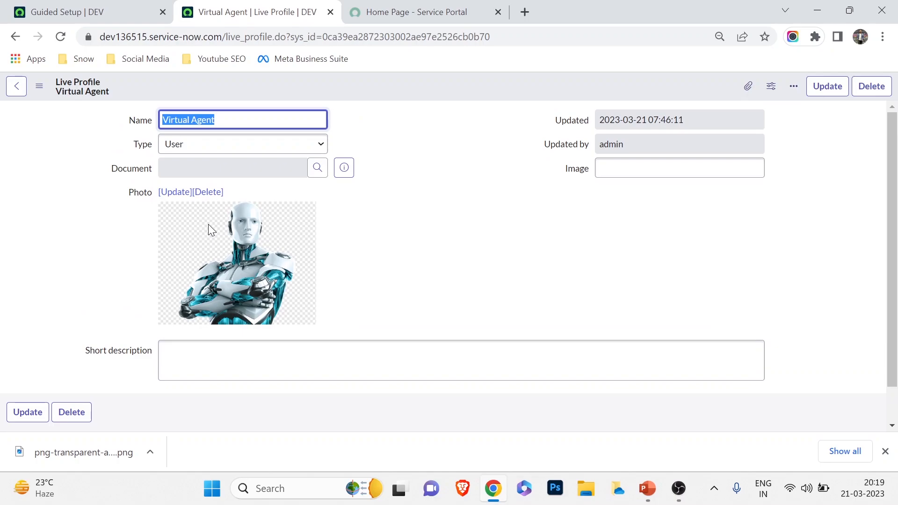
click(374, 7)
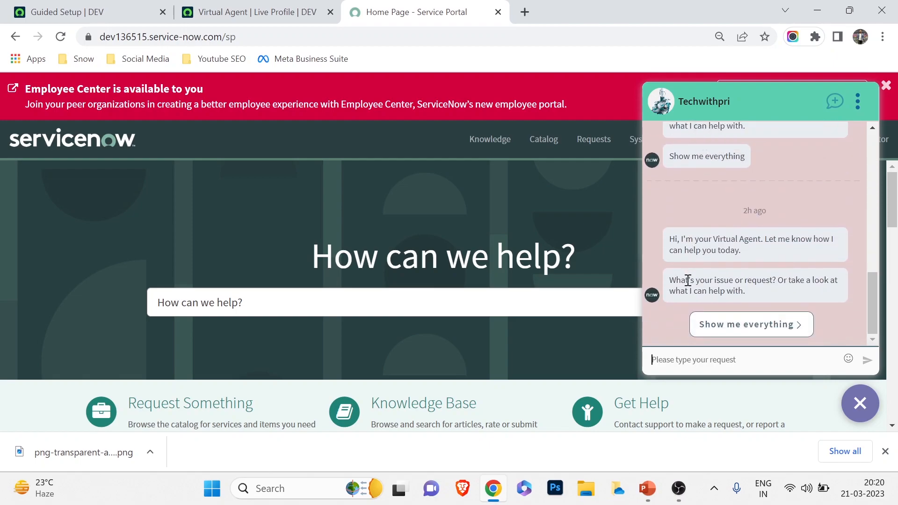
click(253, 12)
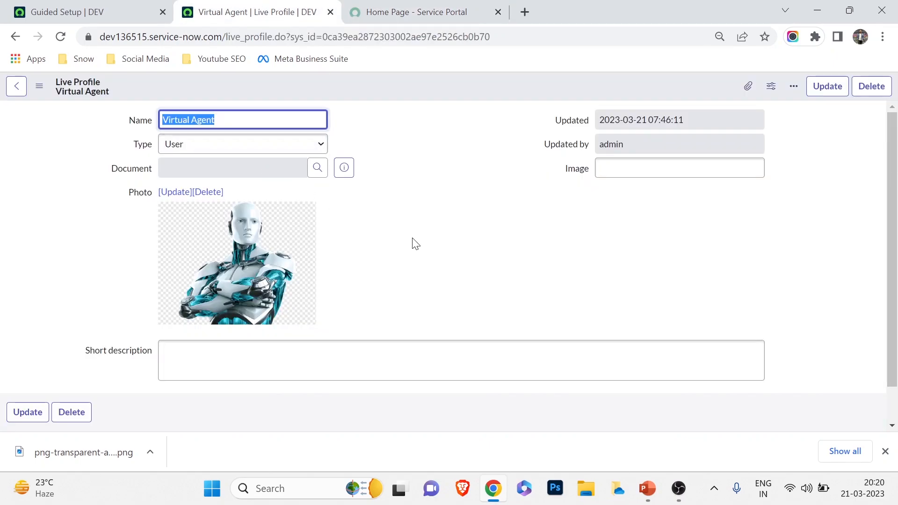
- Reopen the Web client branding configuration from Guided Setup and select the minimum delay between bot messages
click(123, 6)
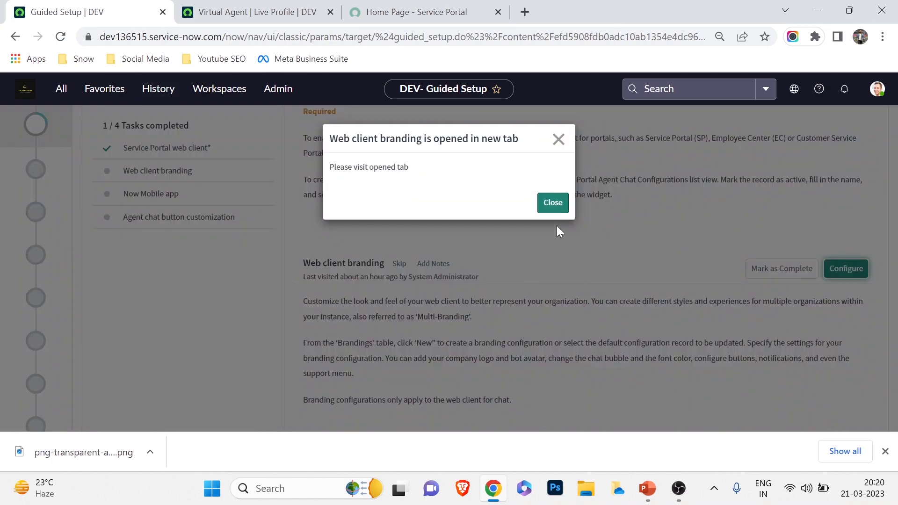
click(560, 230)
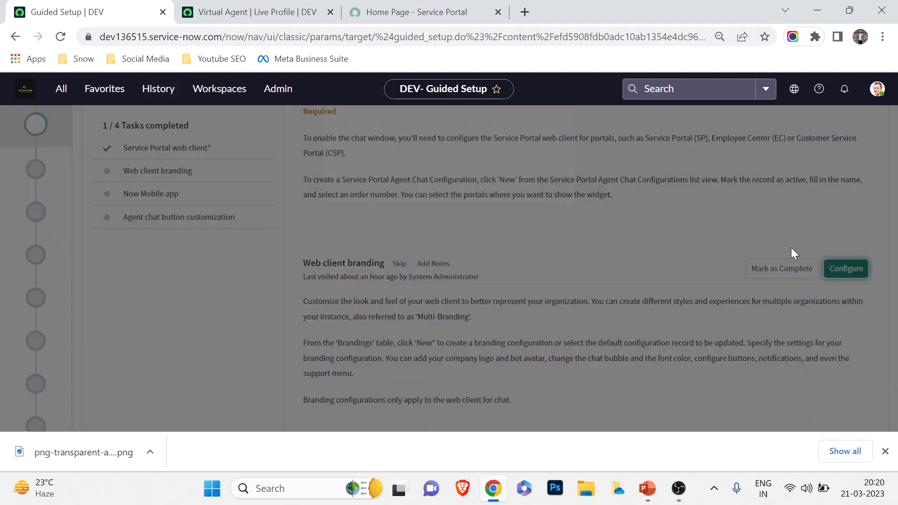
click(847, 269)
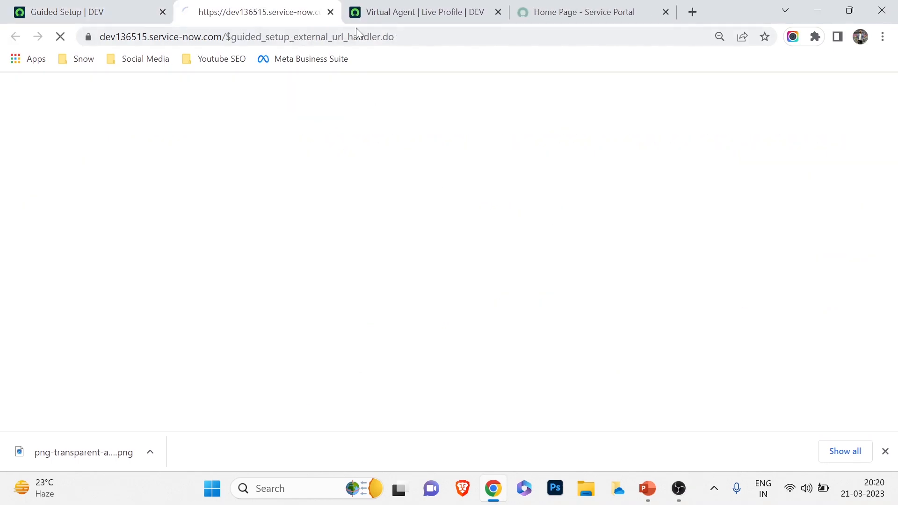
scroll(426, 293, down, 5)
scroll(426, 293, up, 3)
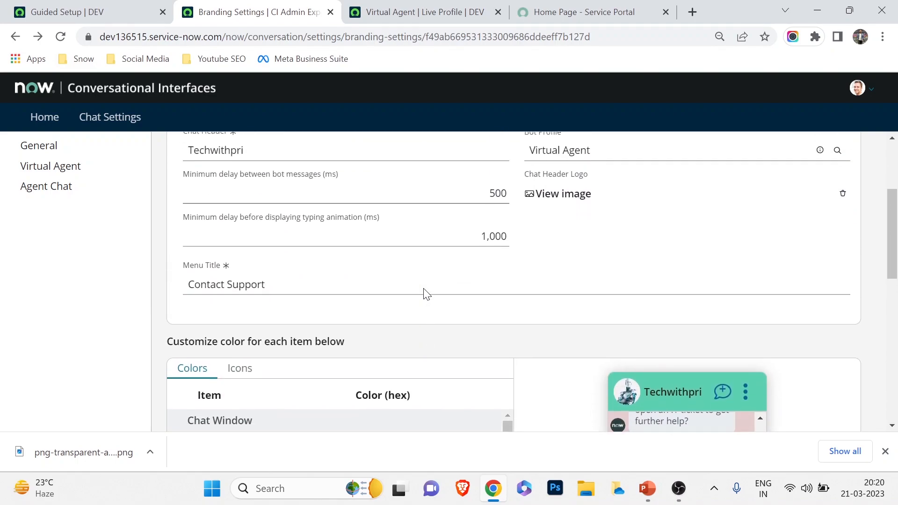
double_click(486, 271)
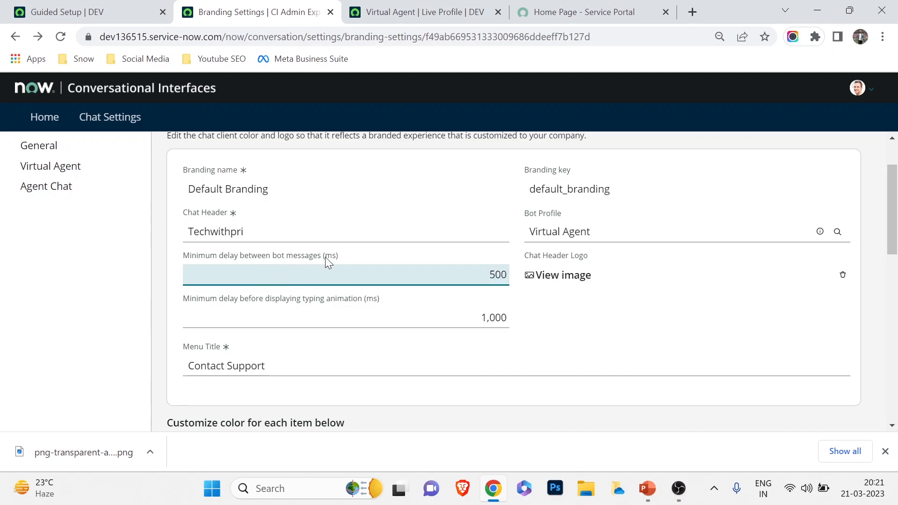
- Check the minimum delay between bot messages by reloading the Service Portal and sending "Hi" in its chat
drag(325, 256, 331, 256)
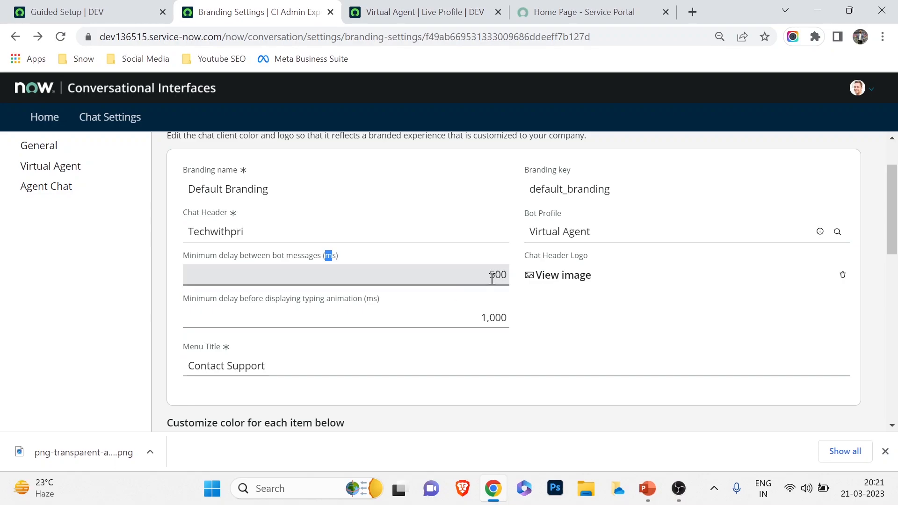
double_click(504, 281)
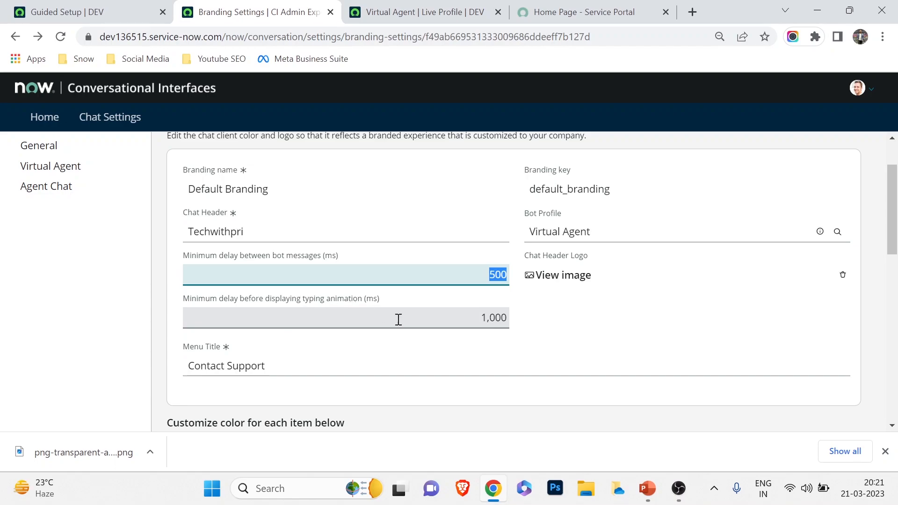
click(535, 8)
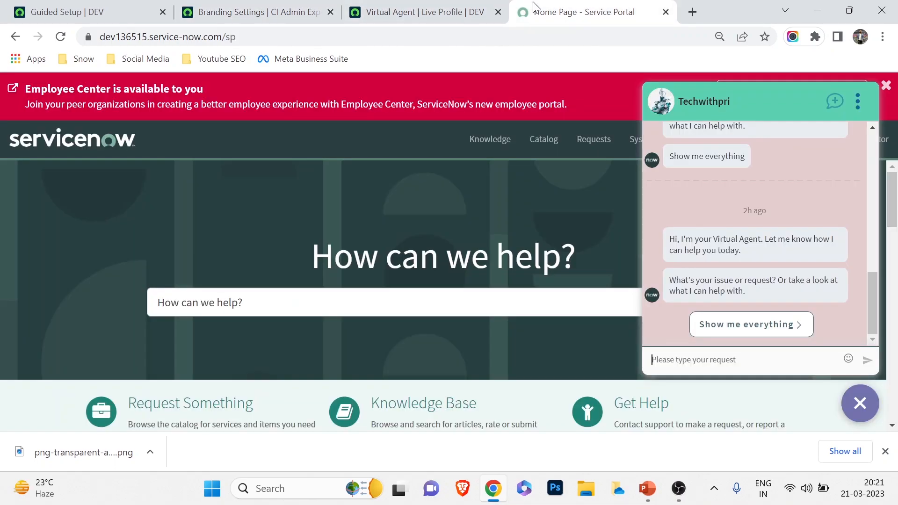
click(60, 36)
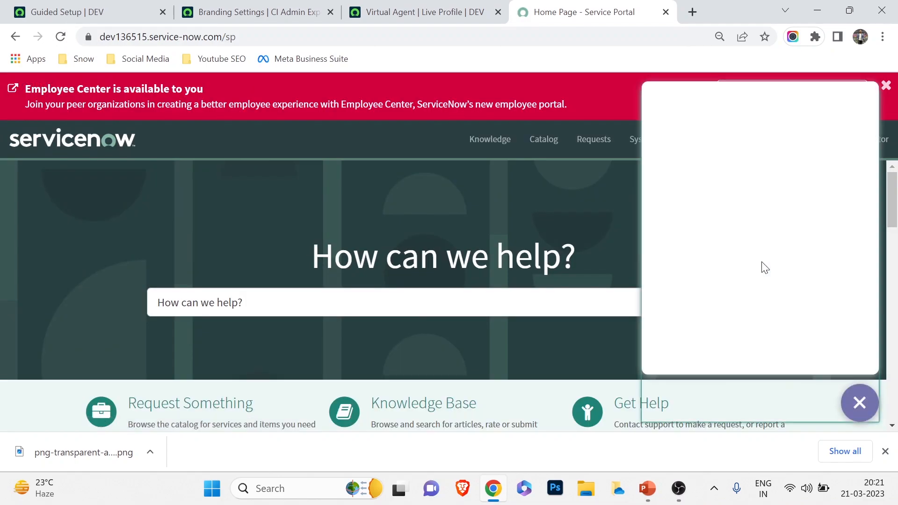
text(Hi)
key(Return)
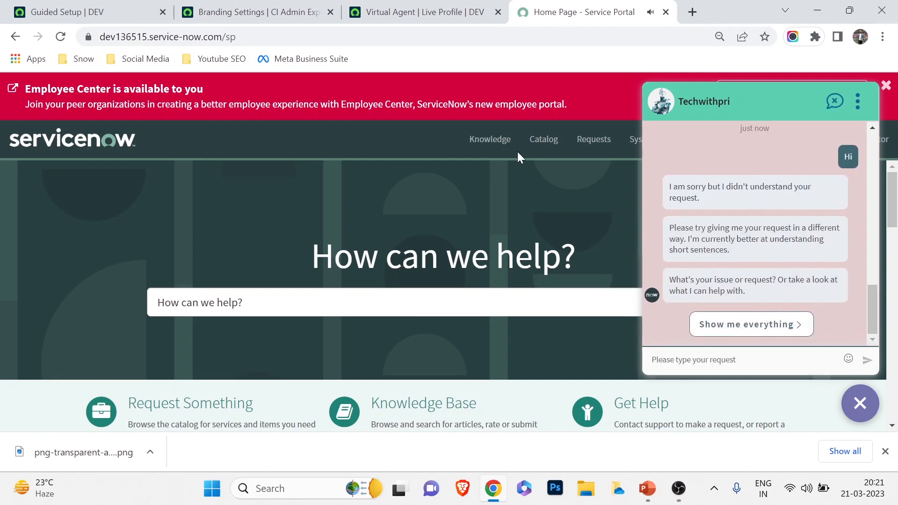
- Select the minimum delay before displaying typing animation in Branding Settings and test it by sending "hi" in the Service Portal chat
click(434, 6)
click(282, 9)
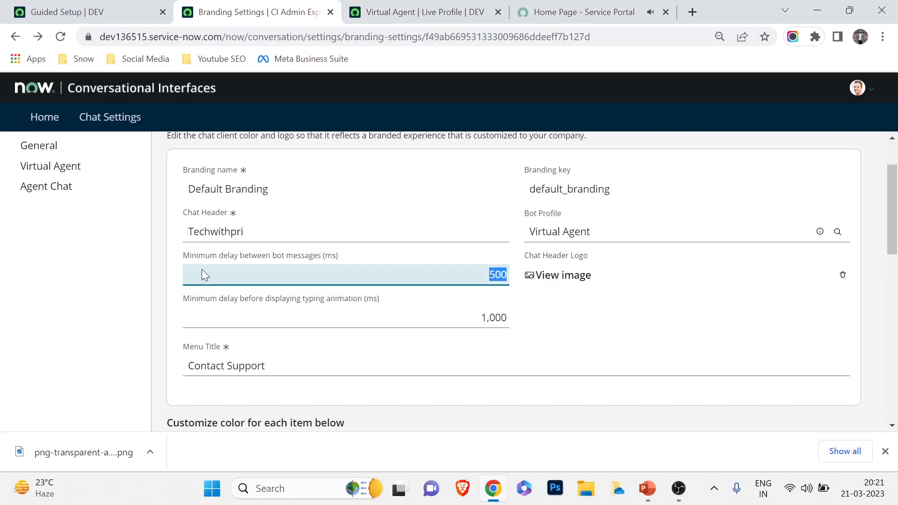
click(344, 317)
double_click(489, 318)
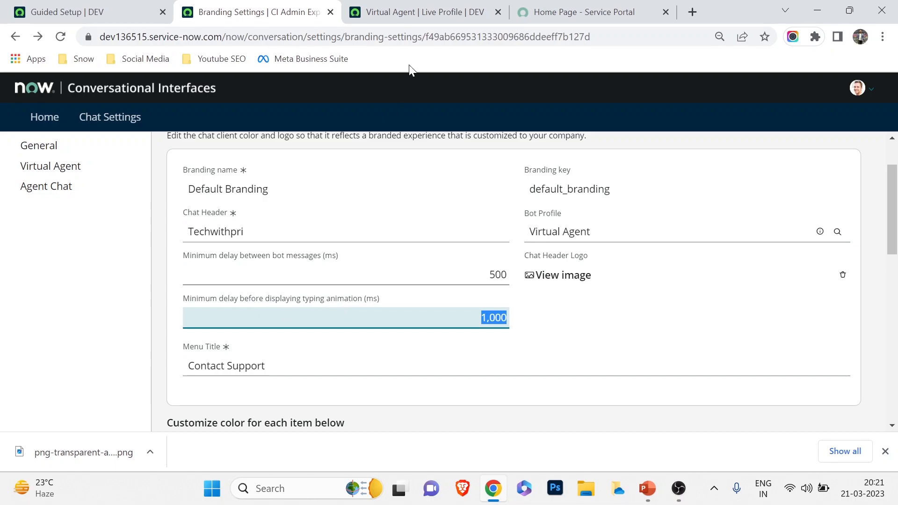
click(440, 12)
click(638, 13)
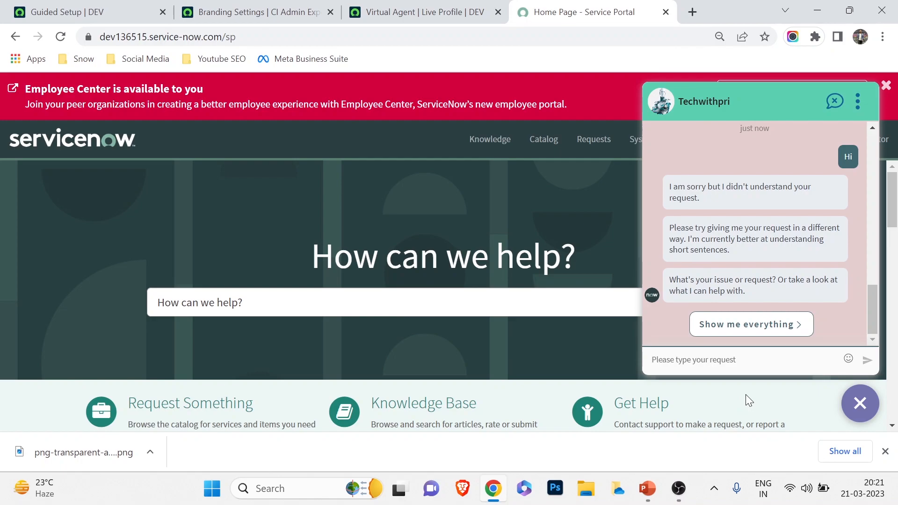
text(hi)
key(Return)
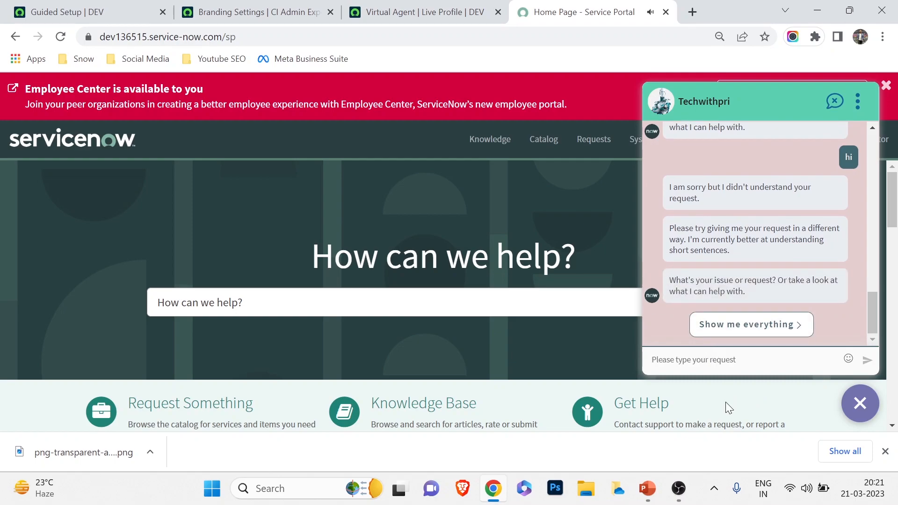
- Examine the header title, bot avatar and earlier messages in the Service Portal chat history
scroll(692, 281, up, 5)
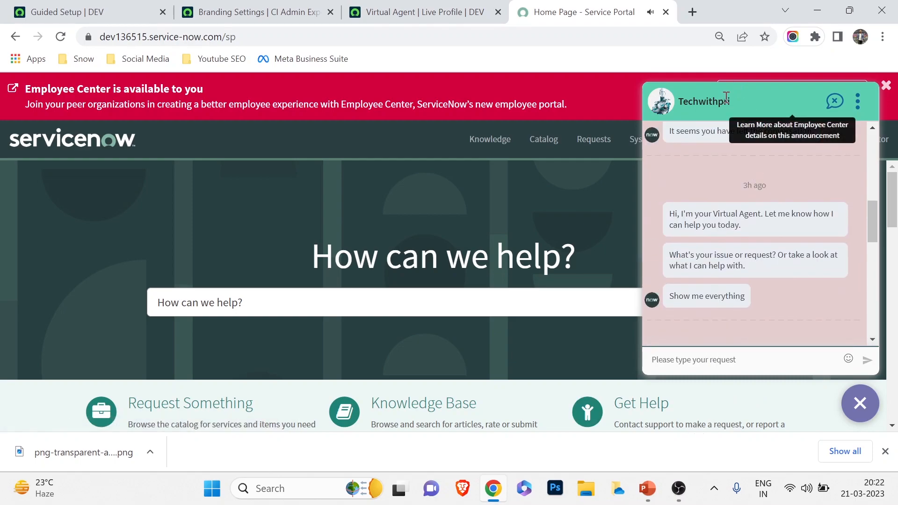
drag(740, 99, 646, 92)
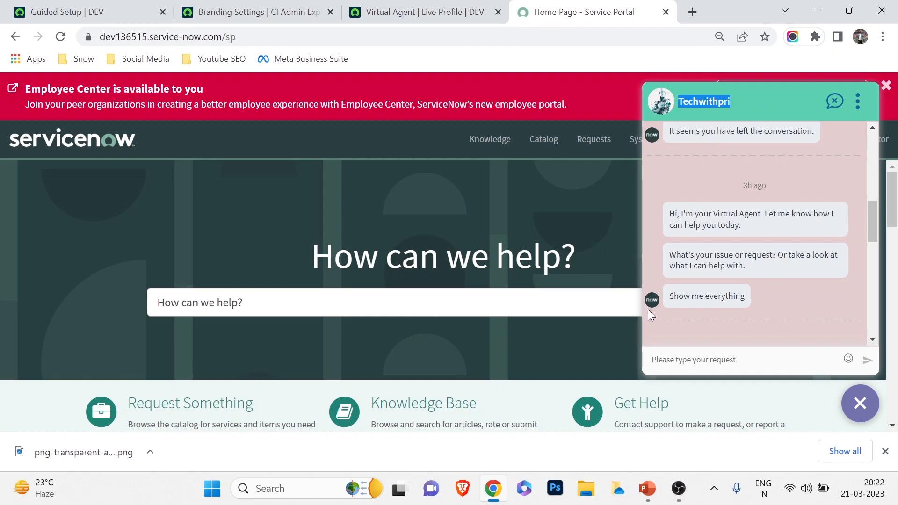
scroll(683, 238, down, 5)
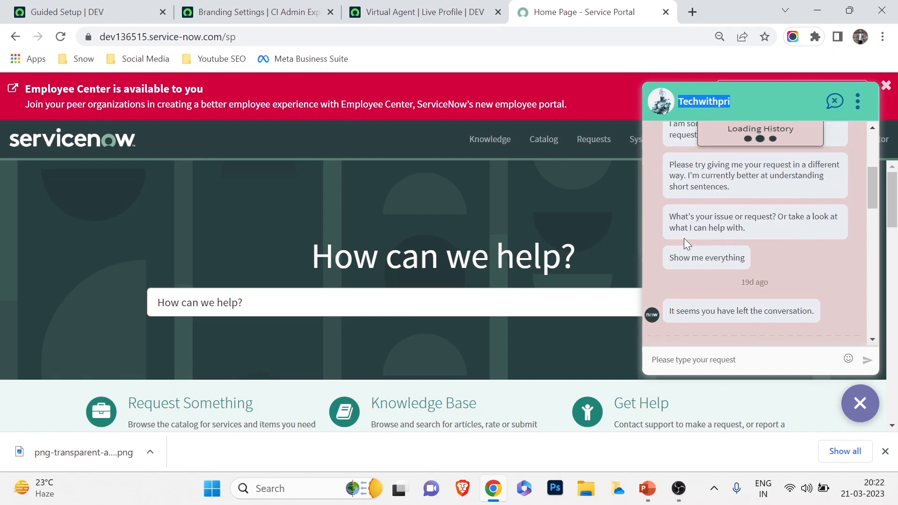
click(394, 9)
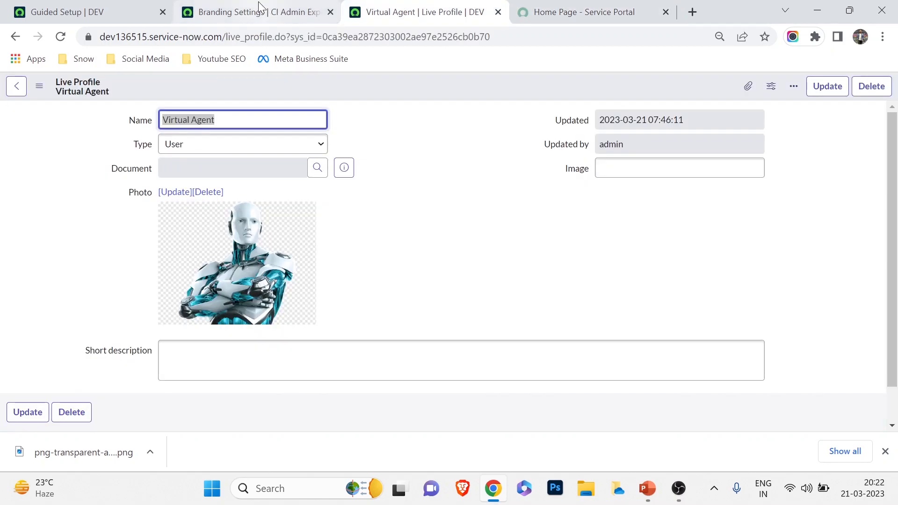
click(261, 10)
click(575, 12)
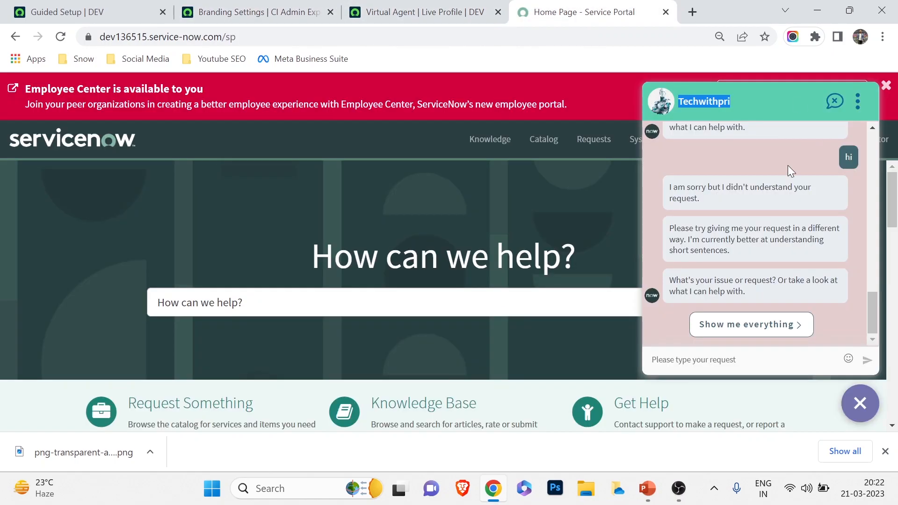
scroll(773, 255, up, 8)
scroll(773, 255, down, 8)
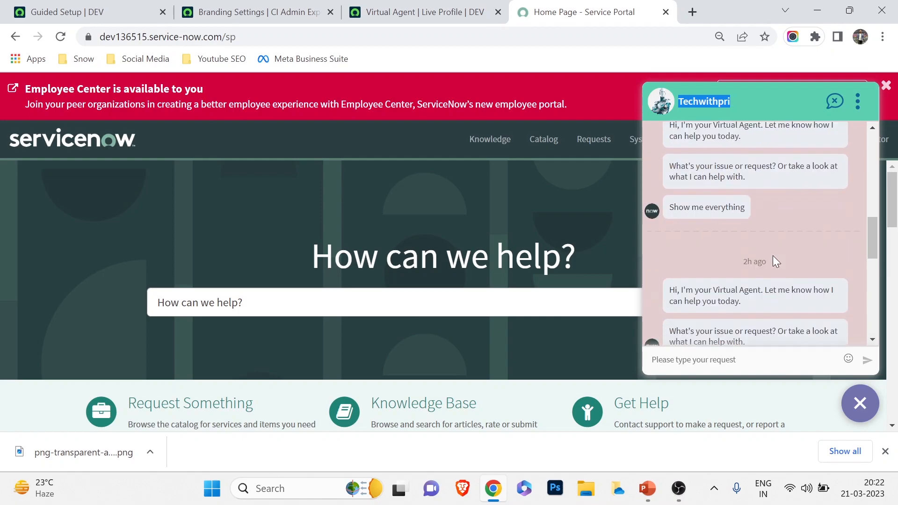
- End the current Virtual Agent chat in the Service Portal and start a new conversation
click(834, 101)
click(710, 266)
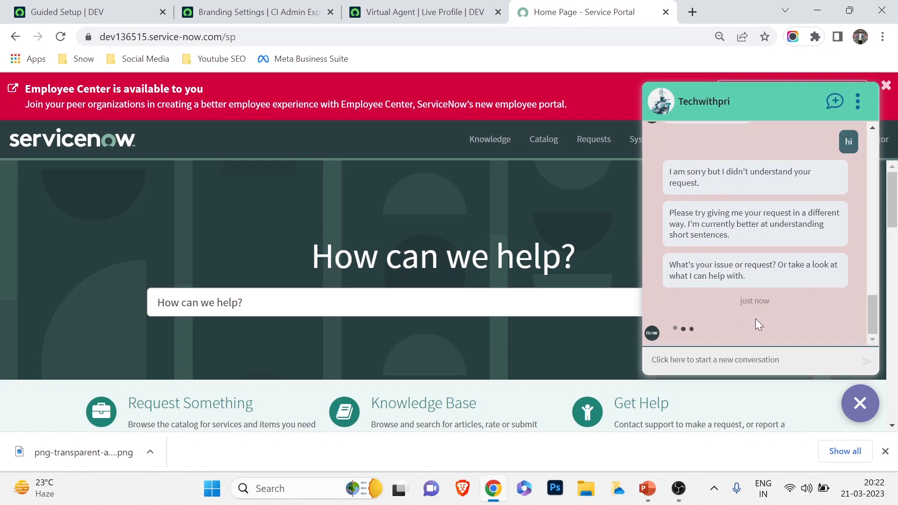
click(722, 364)
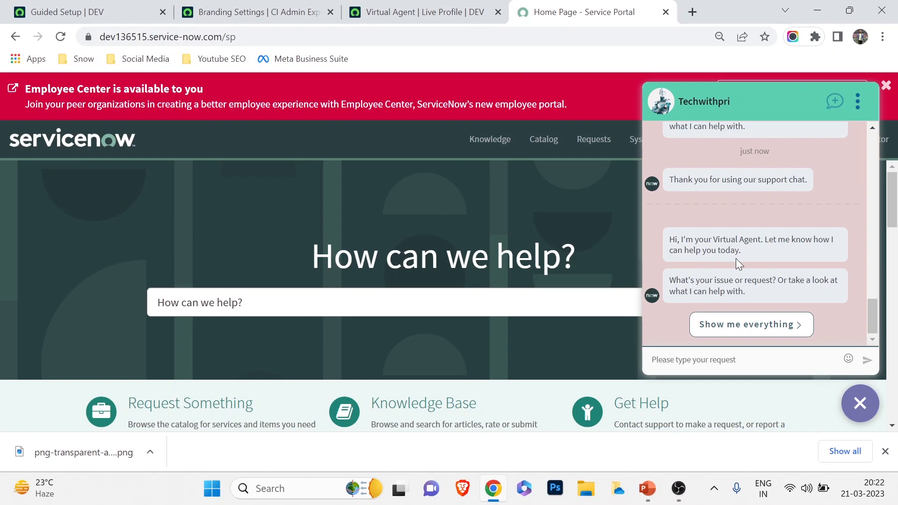
- Close the Virtual Agent live profile page and review the Default Branding settings
click(440, 10)
click(318, 11)
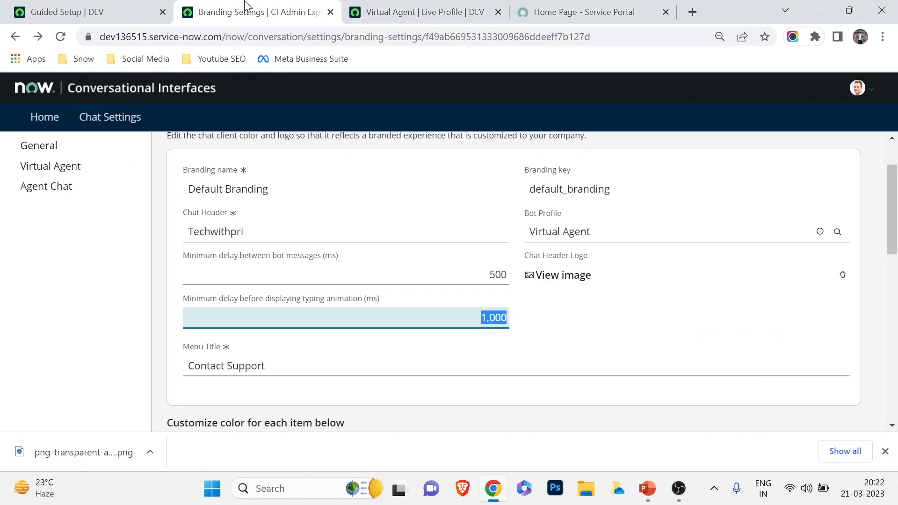
click(383, 12)
click(498, 13)
click(323, 6)
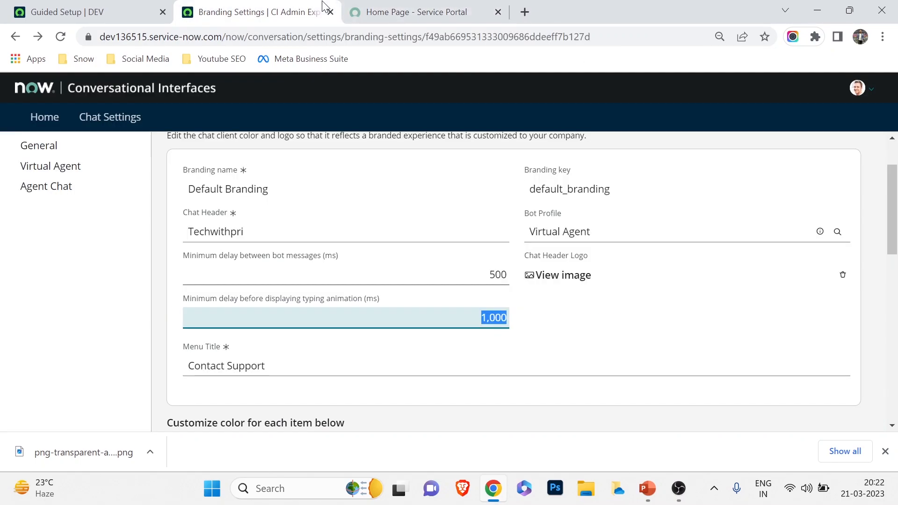
scroll(251, 276, down, 8)
scroll(251, 276, down, 5)
scroll(250, 276, up, 5)
- Mark the Web client branding task as complete in Guided Setup
click(139, 7)
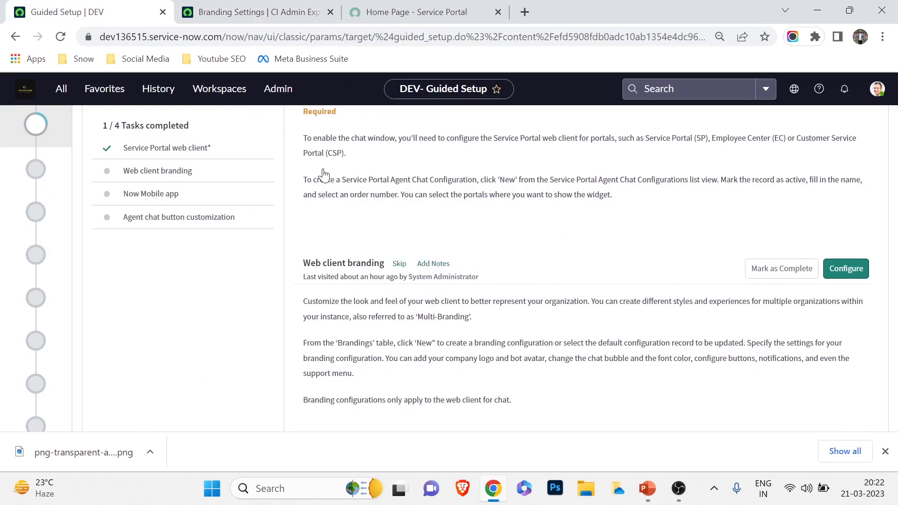
click(844, 274)
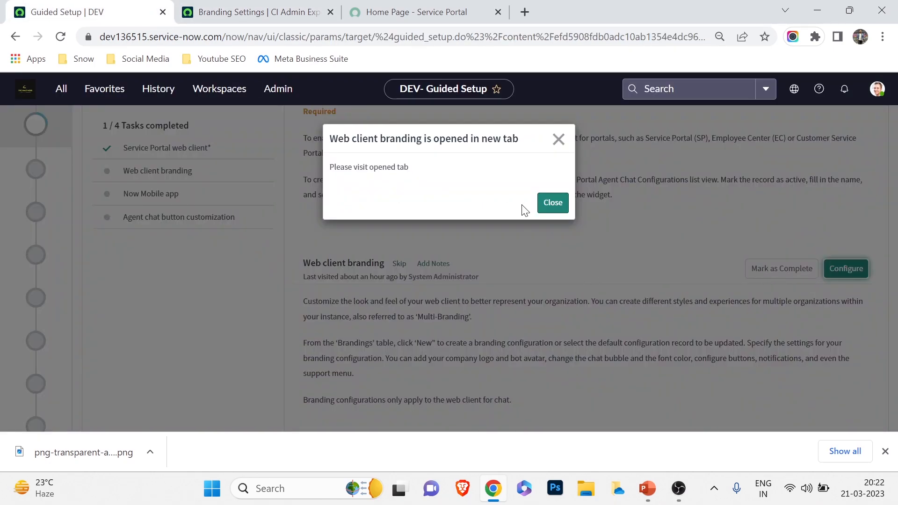
click(552, 203)
click(760, 268)
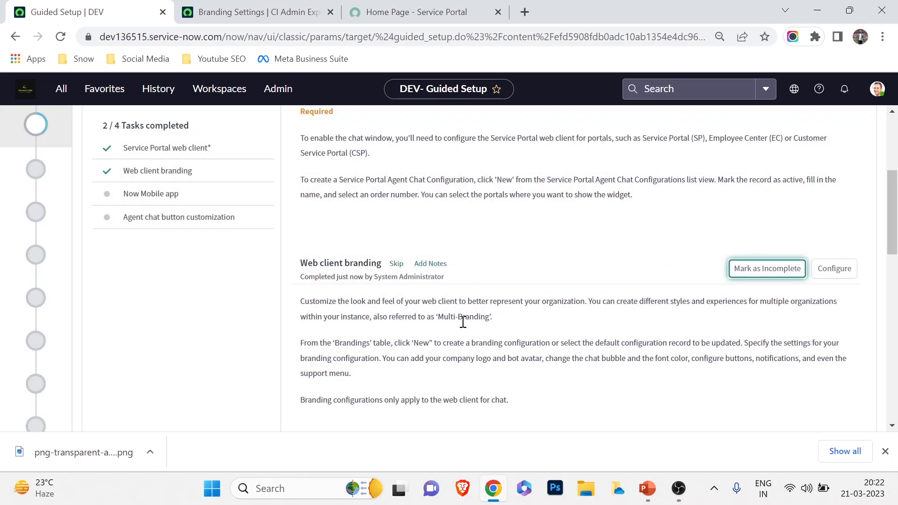
- Review the remaining Client configuration tasks and open the Custom Greetings & Setup task in the Virtual Agent section
scroll(443, 337, down, 6)
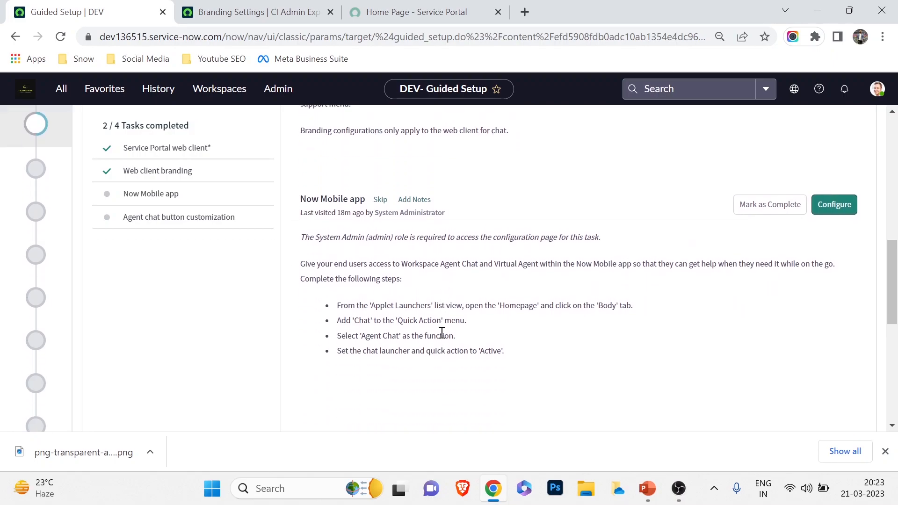
scroll(442, 335, down, 3)
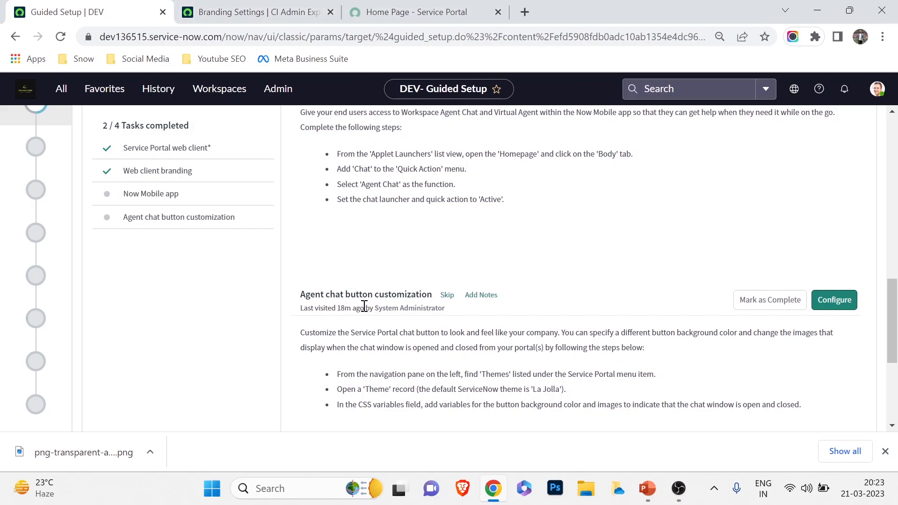
scroll(397, 294, up, 12)
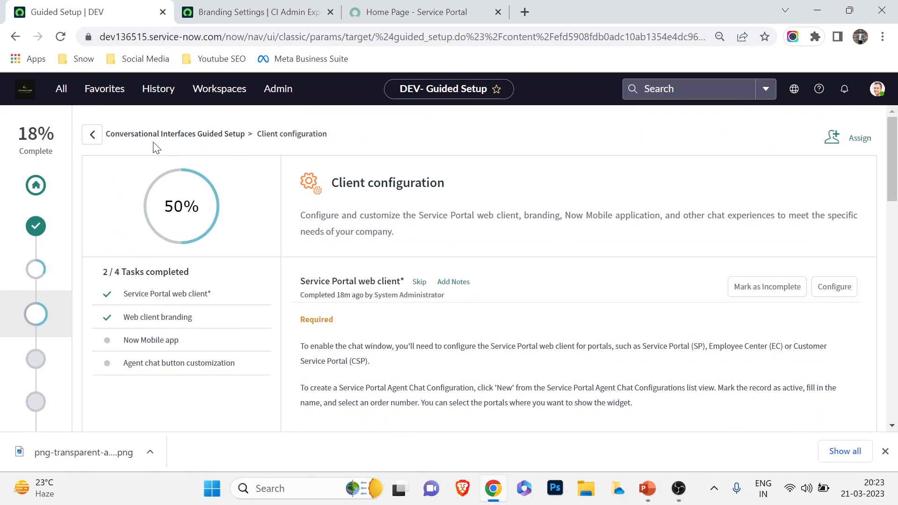
click(92, 139)
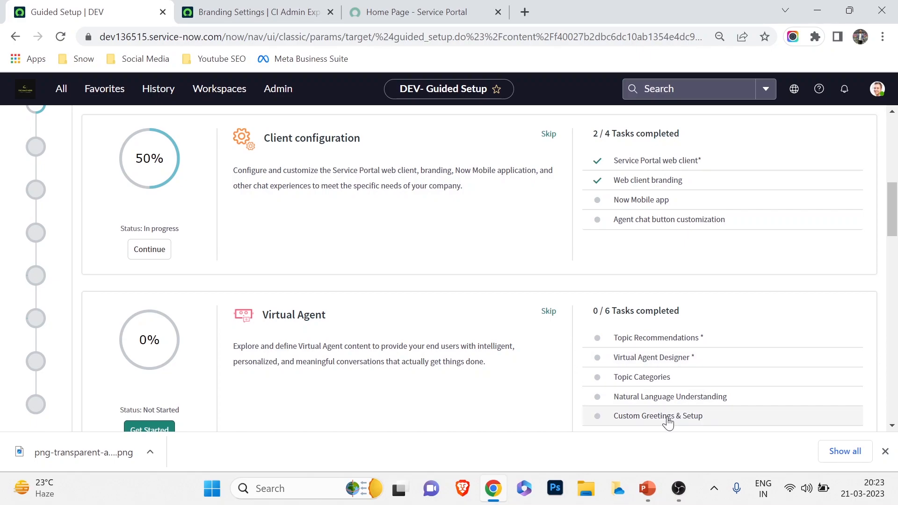
click(635, 418)
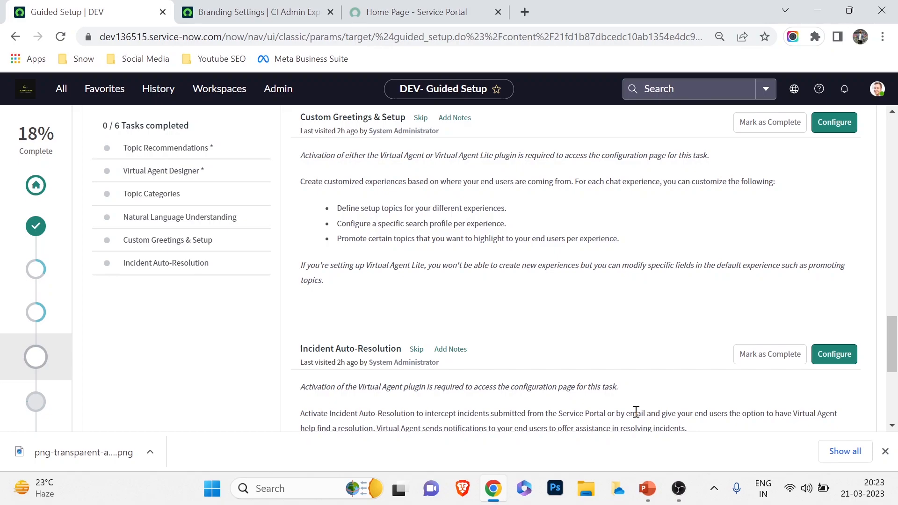
- Read the Custom Greetings & Setup task description and open its configuration page
scroll(605, 347, up, 5)
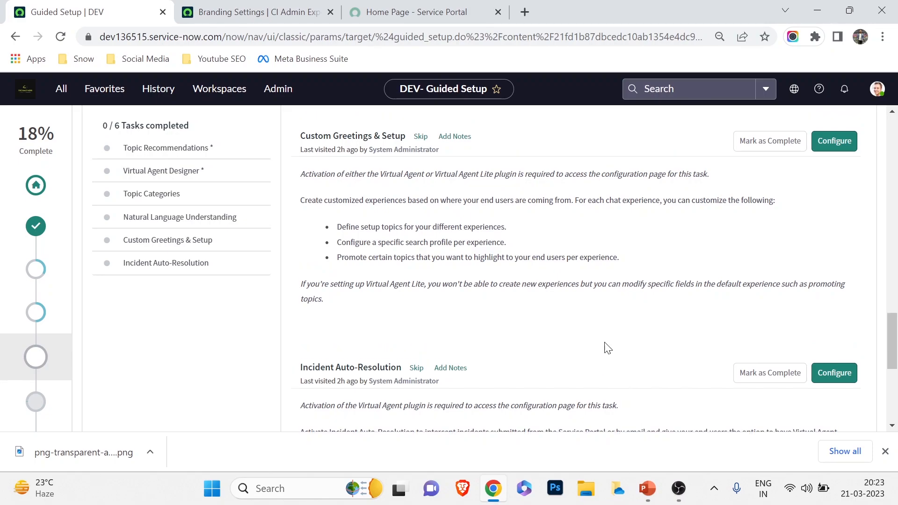
scroll(468, 304, down, 2)
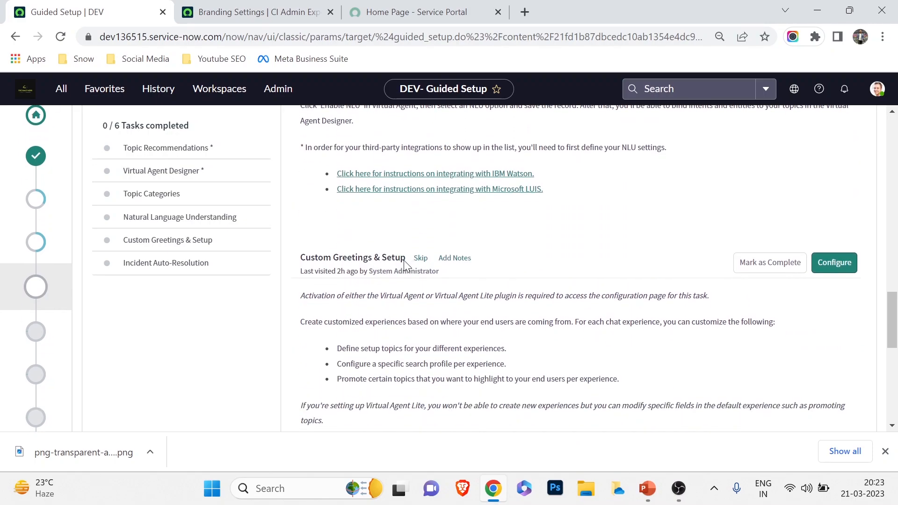
drag(302, 295, 651, 320)
click(376, 319)
drag(310, 322, 455, 322)
click(496, 324)
double_click(496, 324)
click(826, 270)
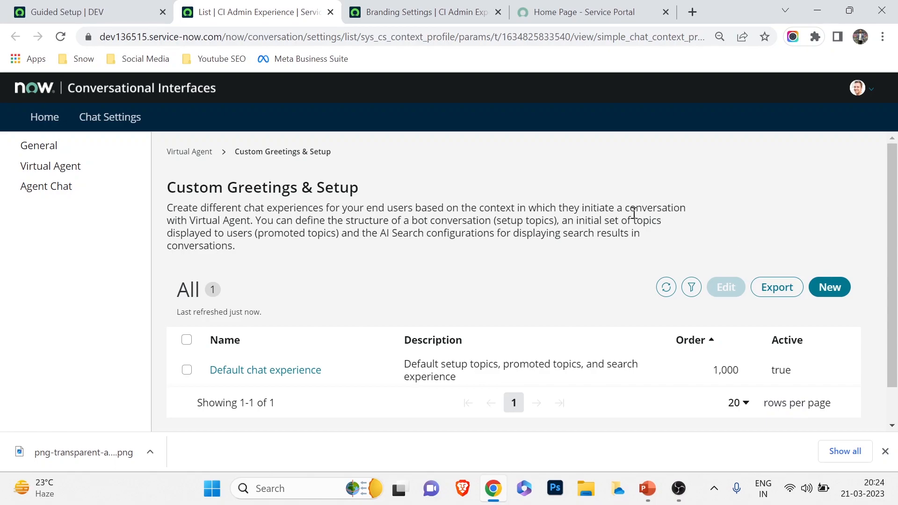
- Open the Default chat experience record and review its setup topic types and their assigned topics
click(278, 380)
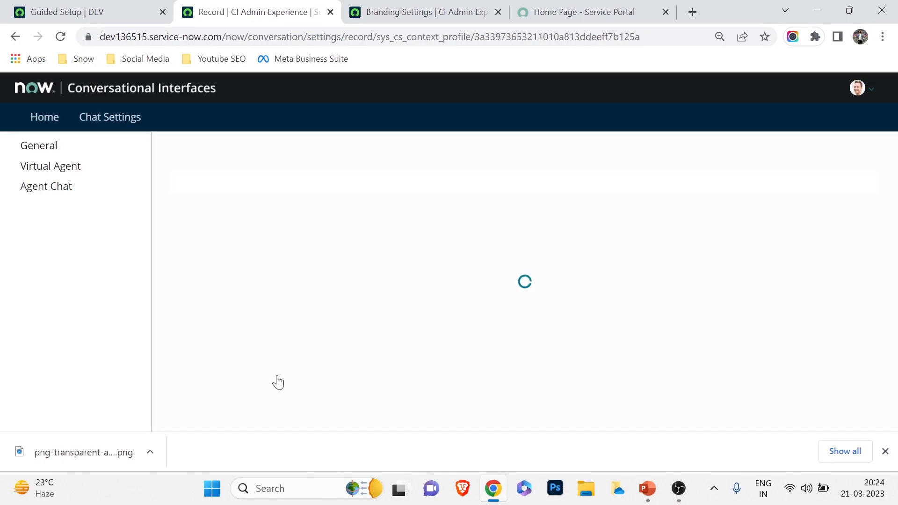
scroll(281, 377, down, 3)
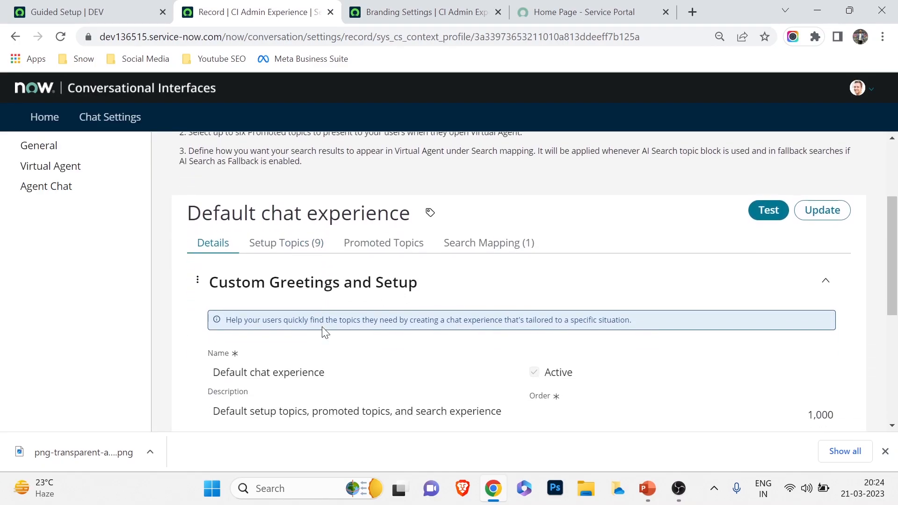
click(287, 242)
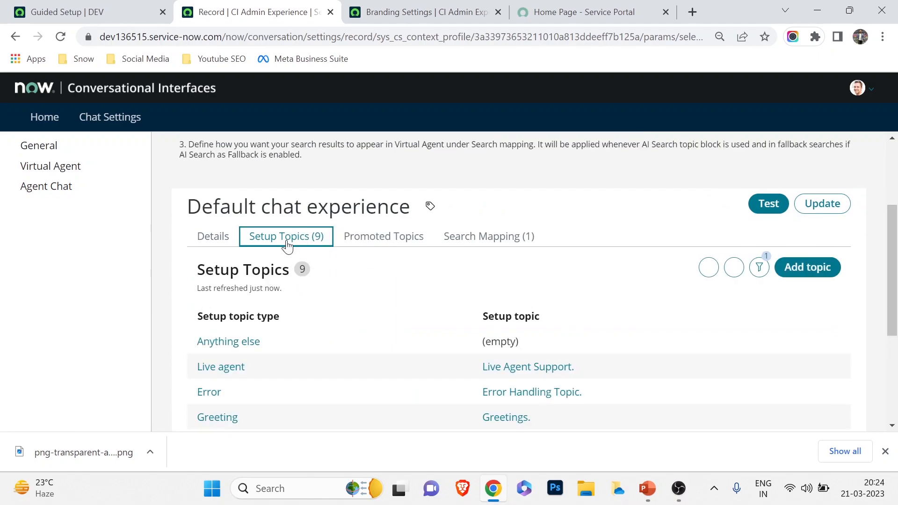
scroll(287, 245, down, 3)
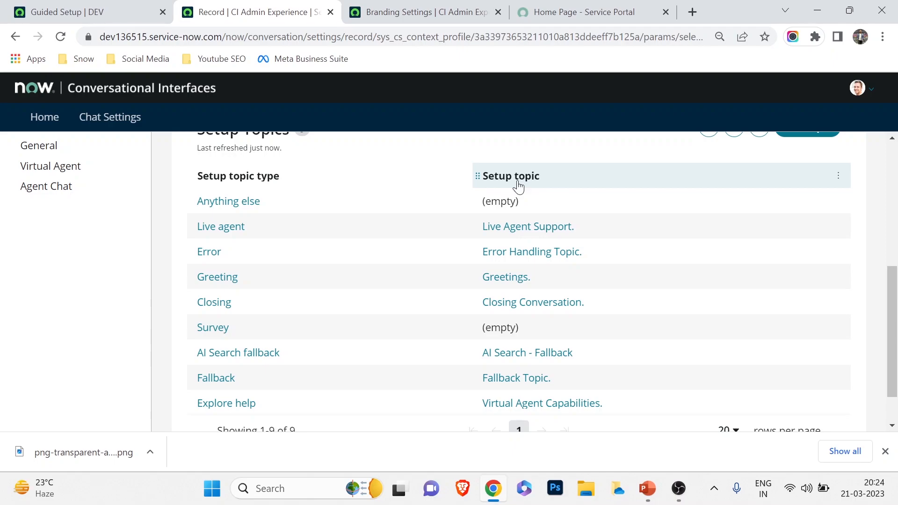
scroll(518, 186, down, 2)
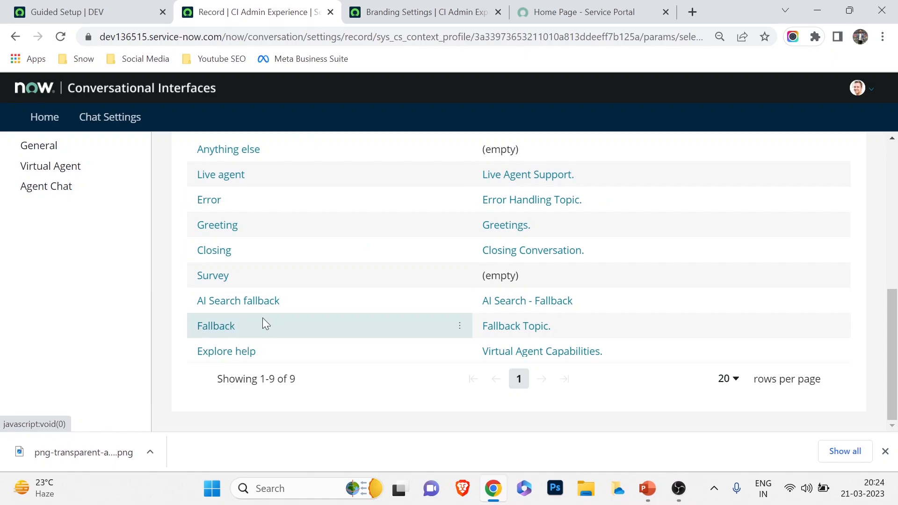
- Set the setup topic for the Greeting type to "Dynamic Greeting Topic." and save the record
scroll(319, 310, up, 2)
click(217, 299)
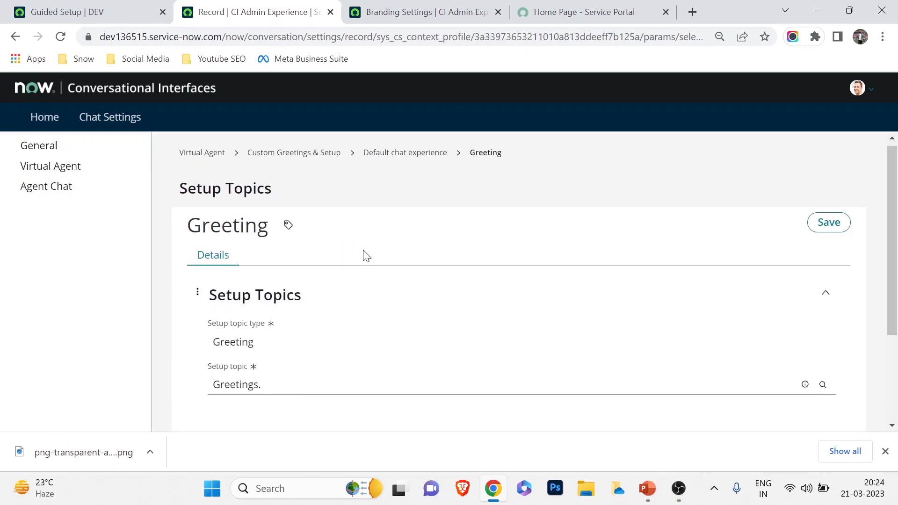
scroll(366, 256, down, 3)
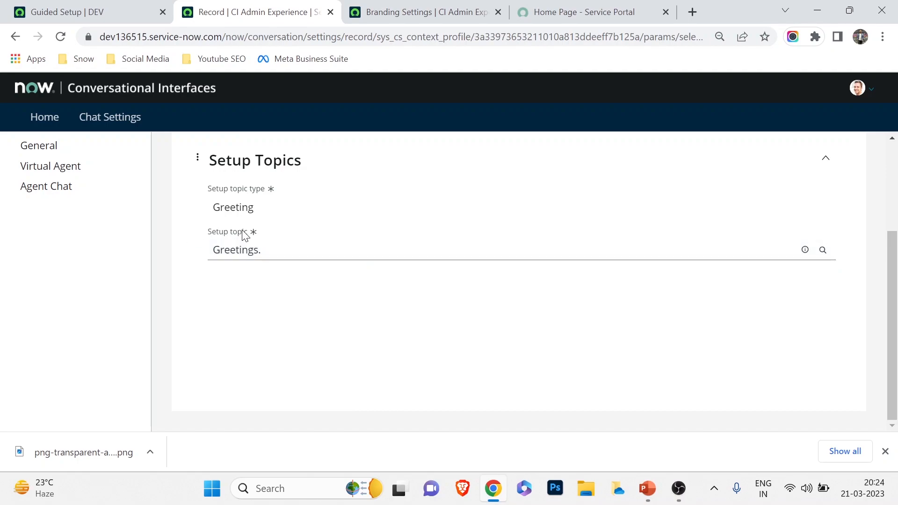
click(283, 253)
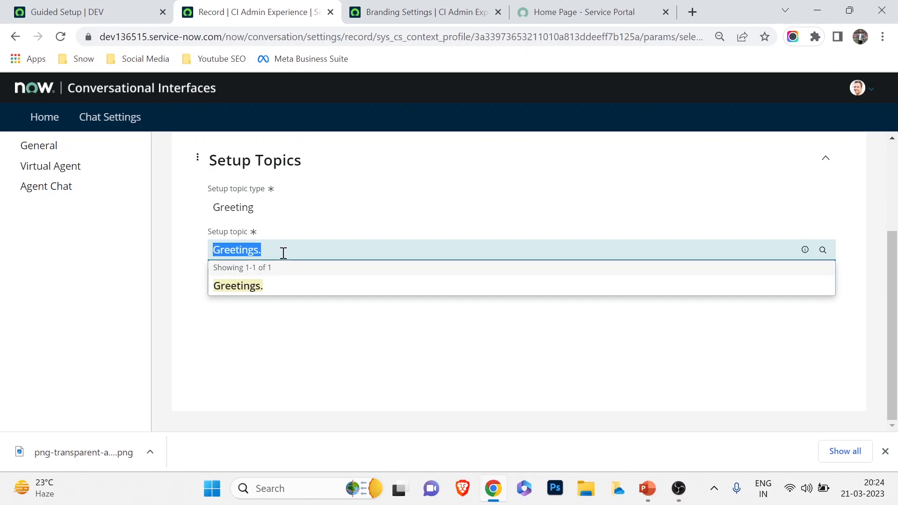
key(BackSpace)
text(dyn)
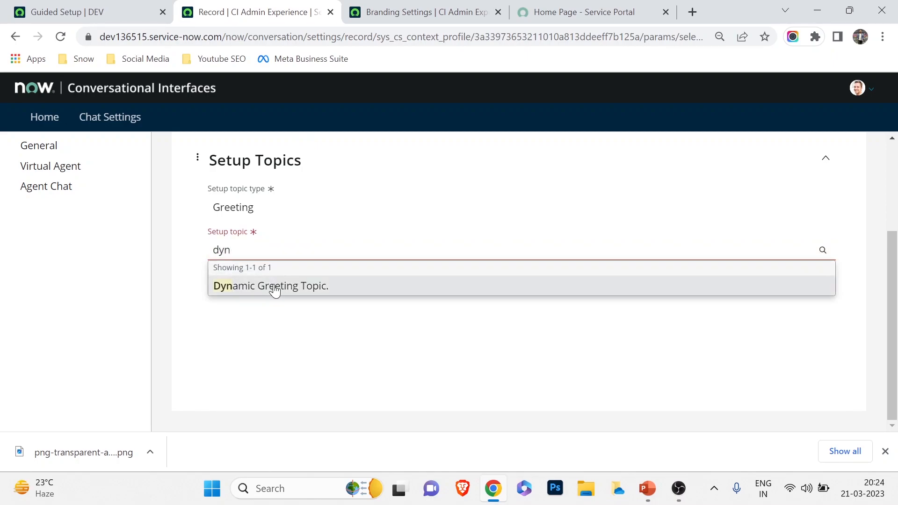
click(284, 286)
scroll(507, 313, up, 3)
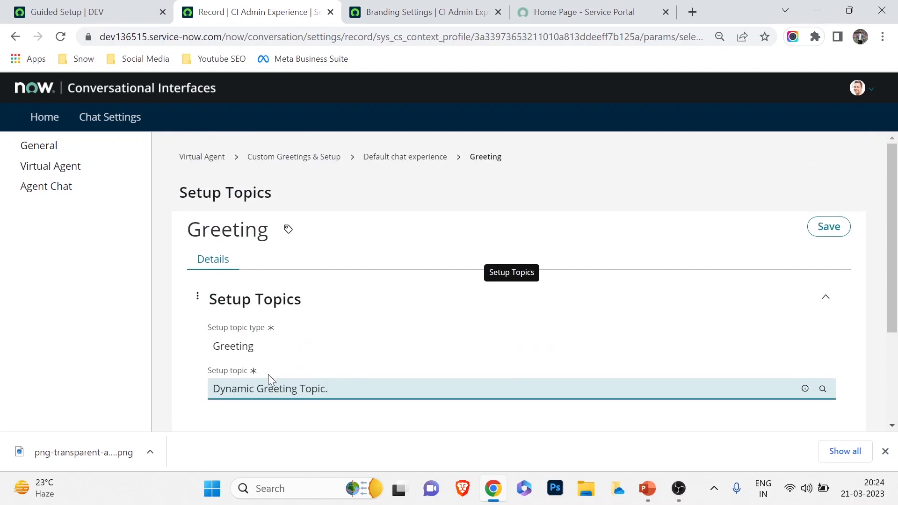
scroll(280, 369, down, 2)
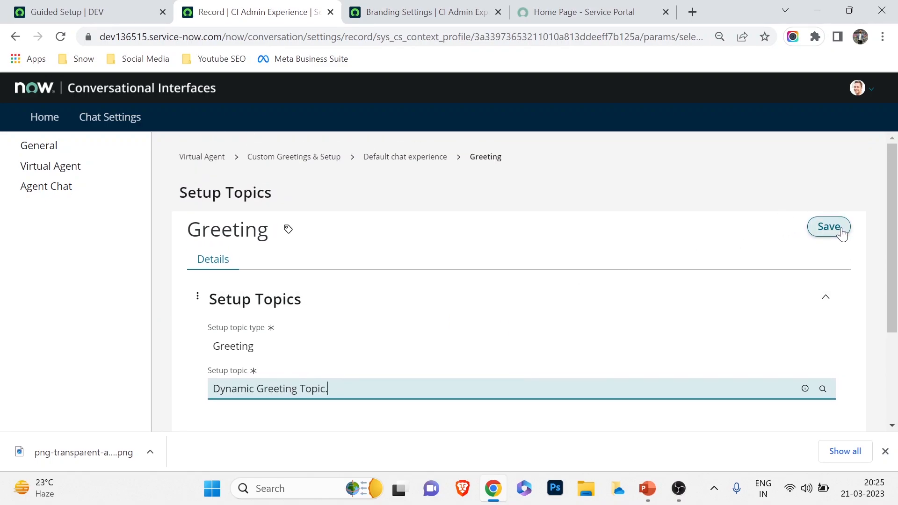
click(841, 231)
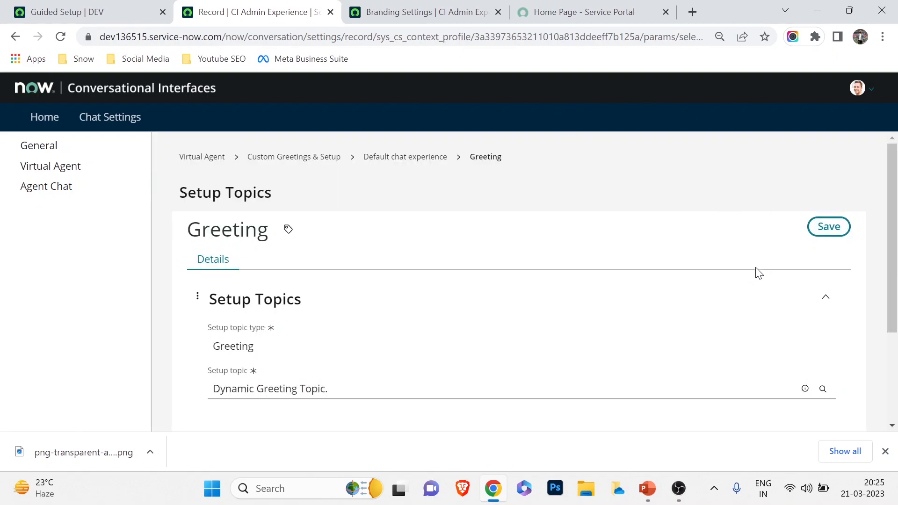
- Reload the Service Portal home page and check the Virtual Agent's greeting for the logged-in account's name and open-issues line
click(575, 10)
drag(575, 11, 415, 10)
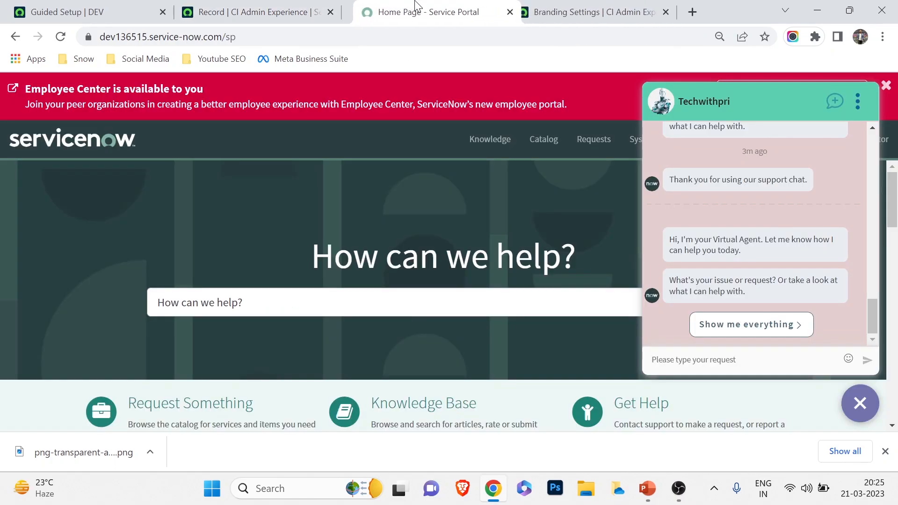
click(61, 37)
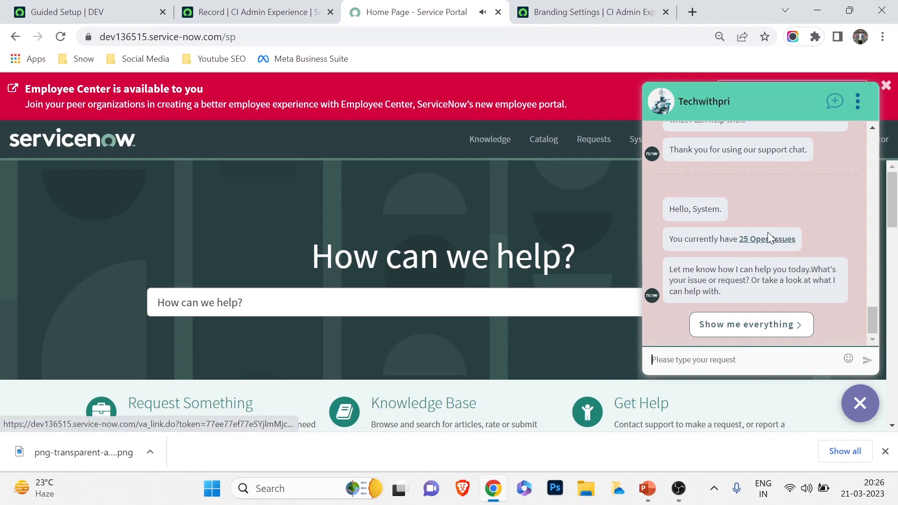
double_click(714, 211)
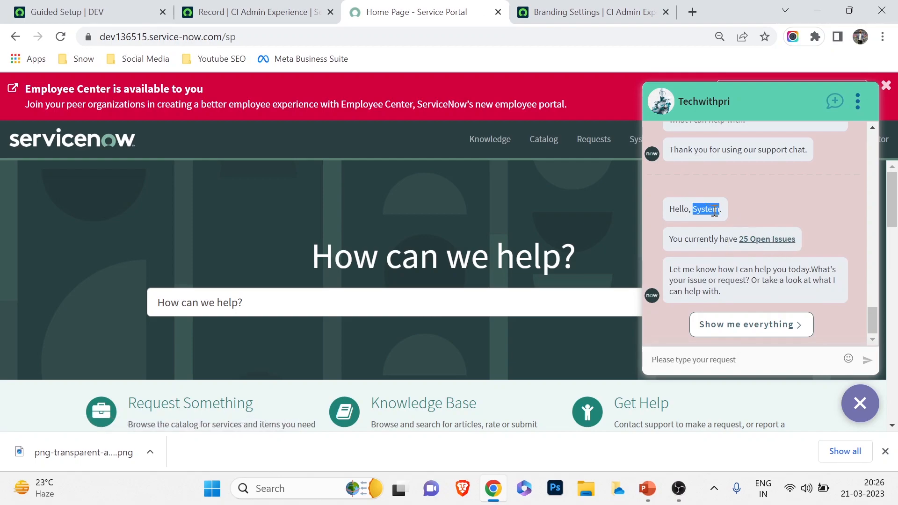
click(317, 7)
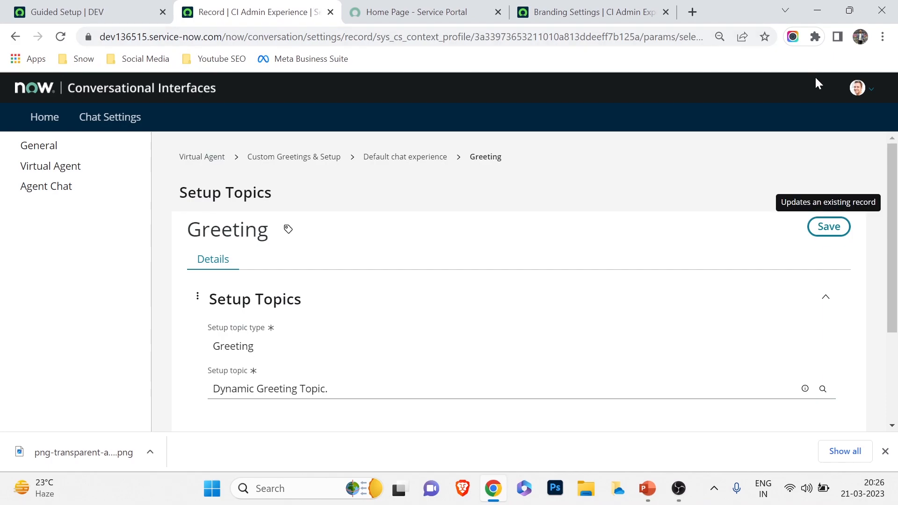
click(850, 92)
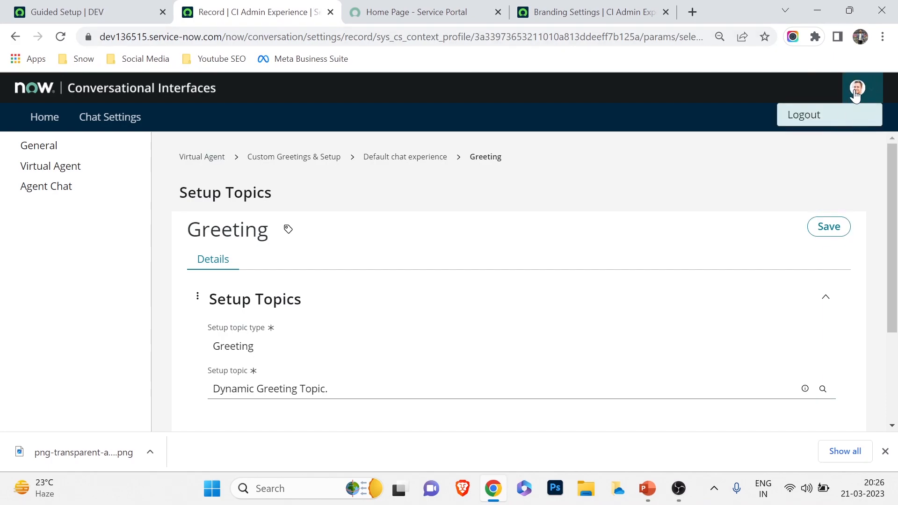
click(400, 10)
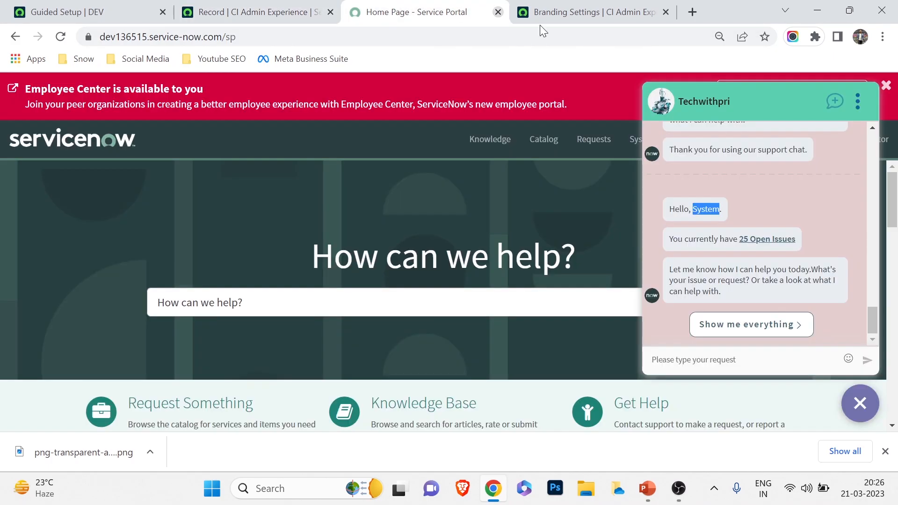
double_click(706, 209)
triple_click(705, 234)
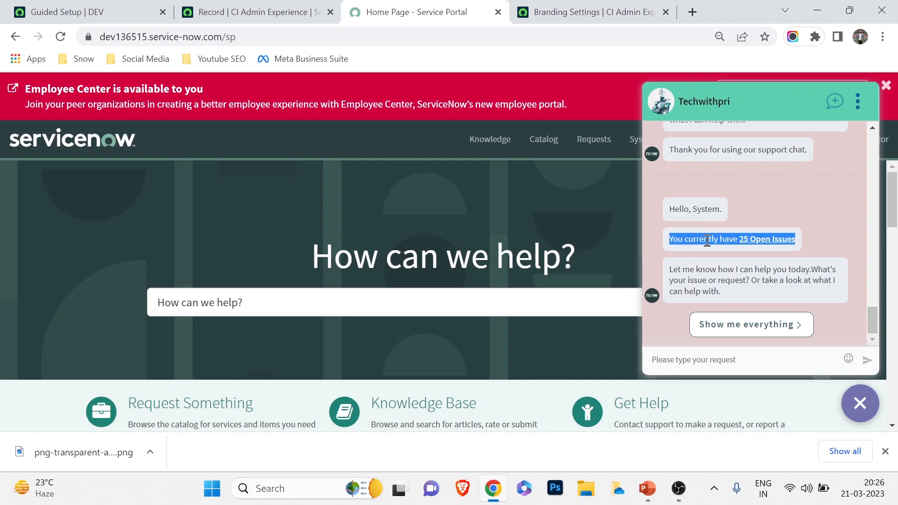
click(706, 236)
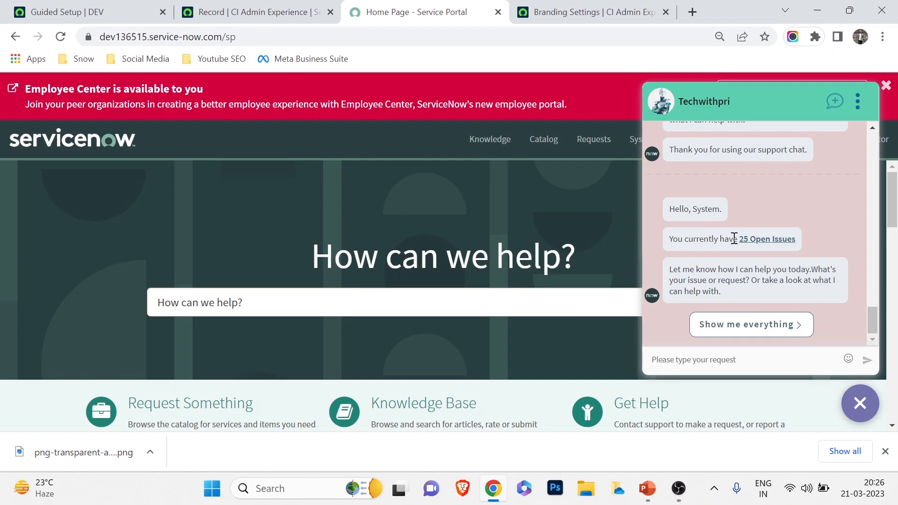
- Follow the open-issues link in the chat greeting, review the My Requests list, and return to the portal home page
click(762, 239)
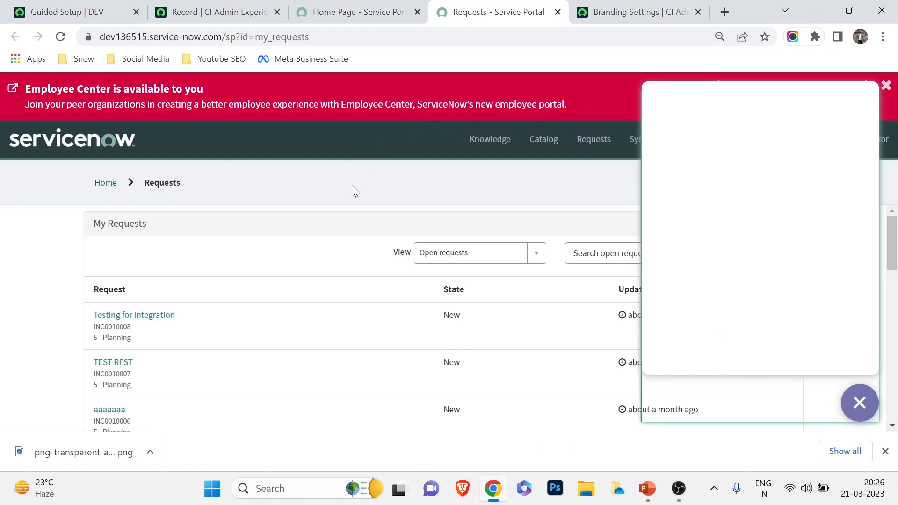
scroll(153, 276, down, 7)
scroll(156, 318, down, 6)
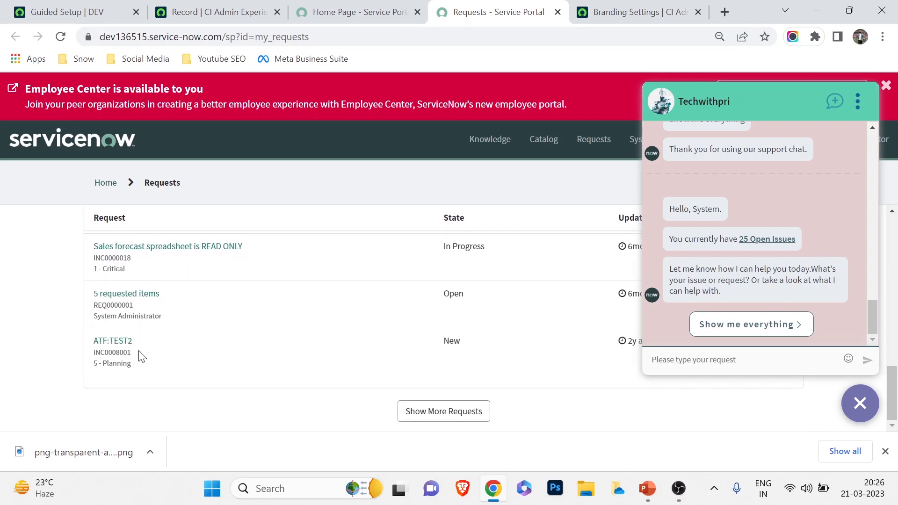
scroll(251, 357, up, 8)
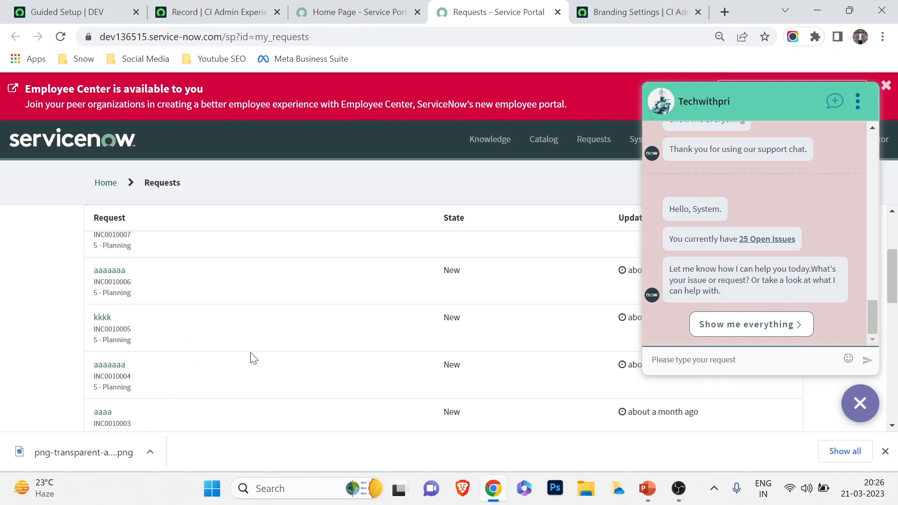
scroll(253, 358, up, 3)
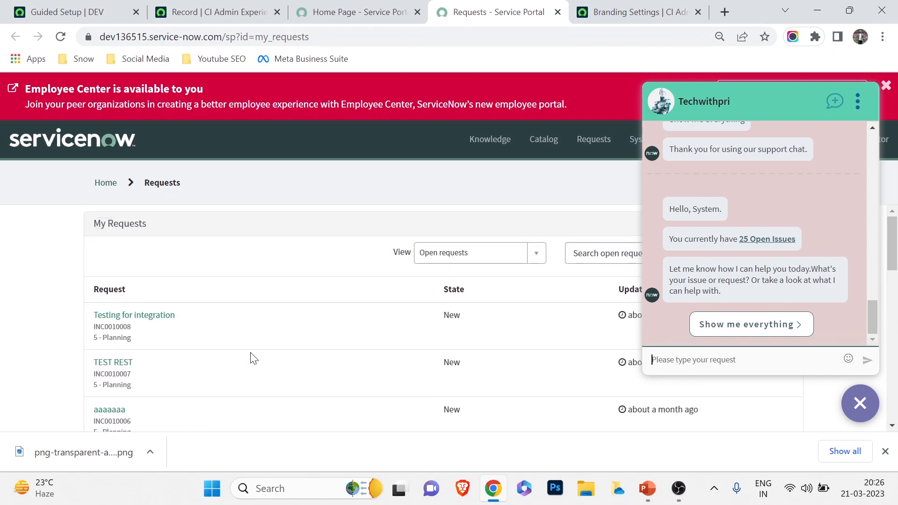
click(351, 12)
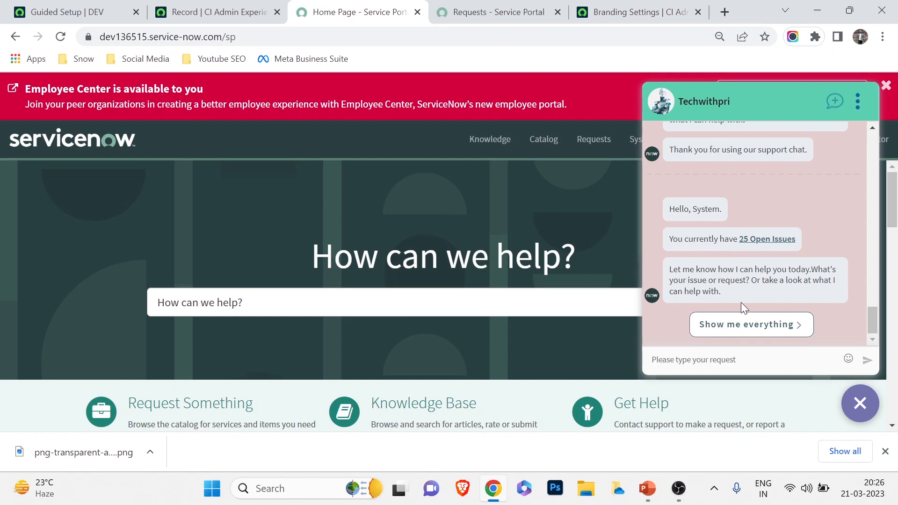
- Show all available topics in the chat, try the Live Agent Support topic, and return to the conversation
drag(693, 241, 728, 242)
click(744, 327)
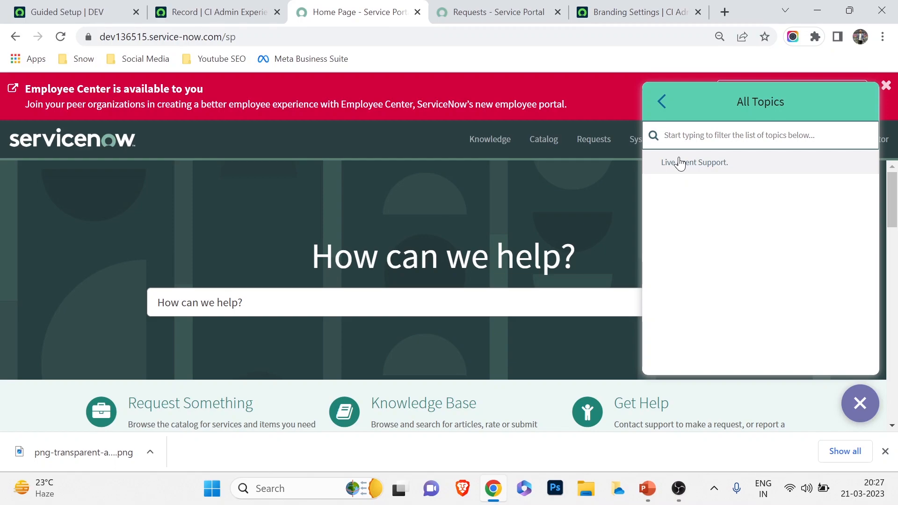
click(692, 160)
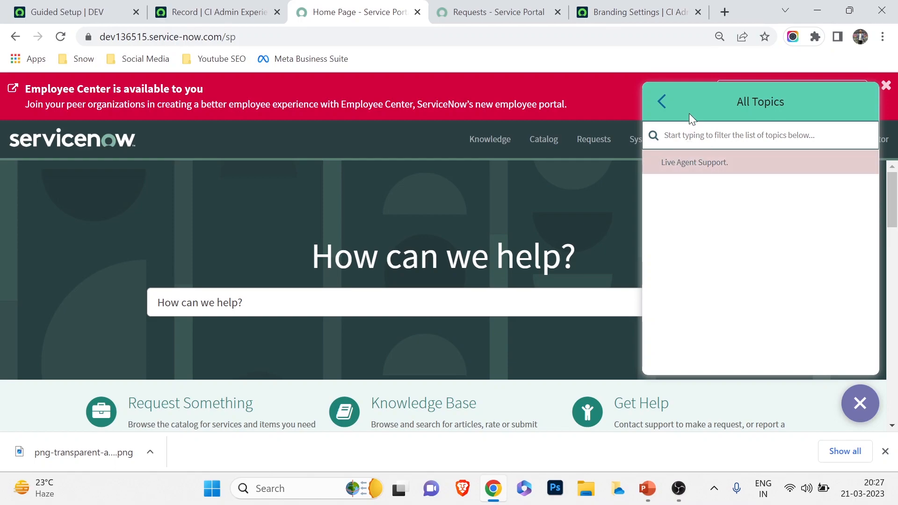
click(662, 101)
scroll(751, 268, up, 3)
scroll(751, 269, down, 3)
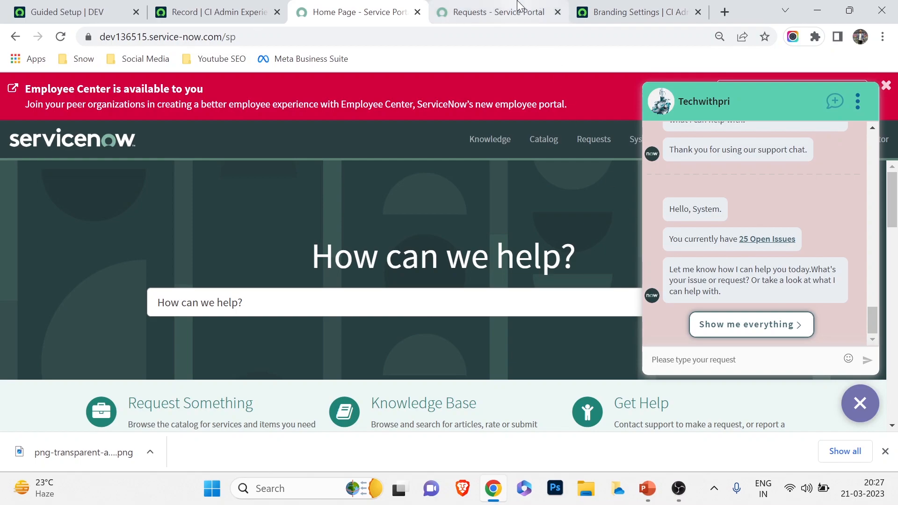
- Go back to the Default chat experience record from the Greeting record and display its setup topics
click(598, 7)
click(525, 6)
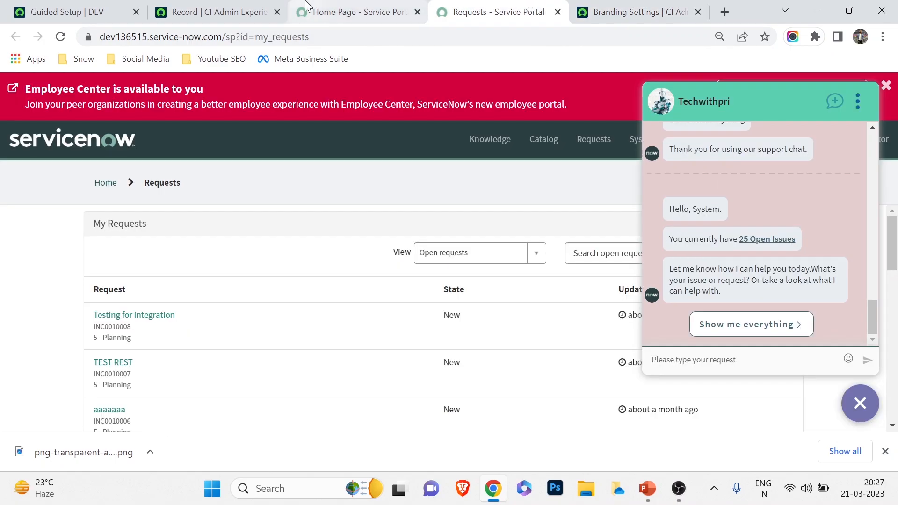
click(355, 6)
click(230, 6)
scroll(232, 313, down, 3)
scroll(280, 313, up, 3)
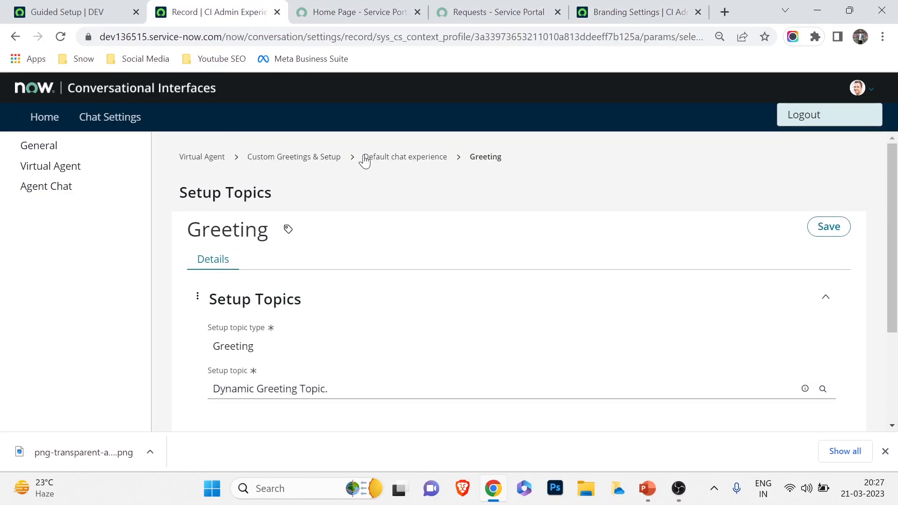
click(405, 158)
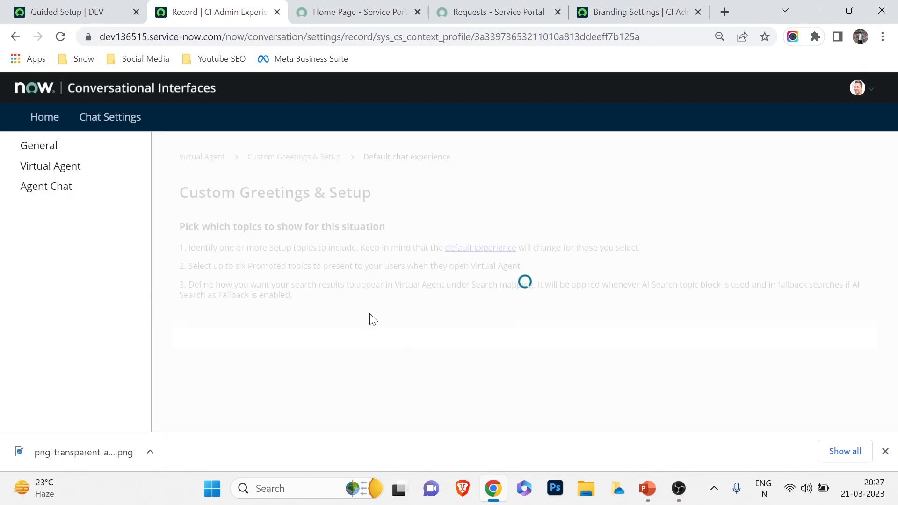
scroll(316, 325, down, 4)
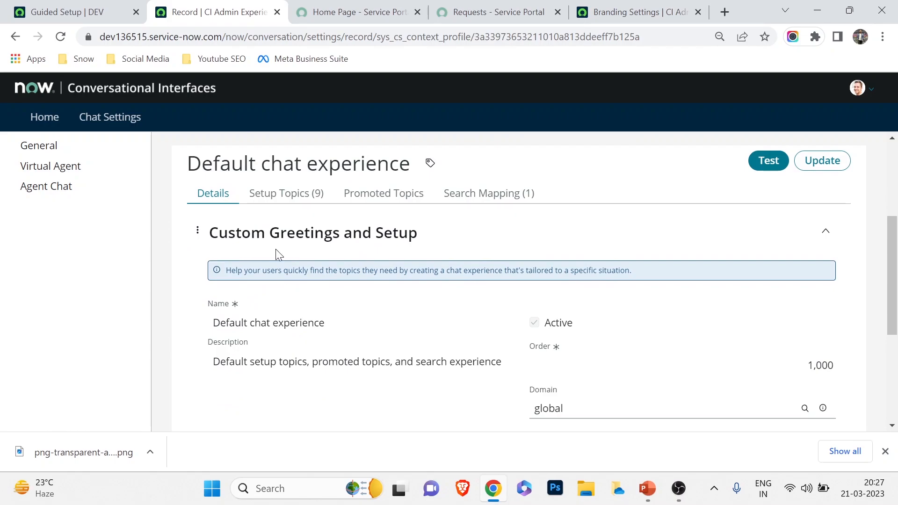
click(276, 192)
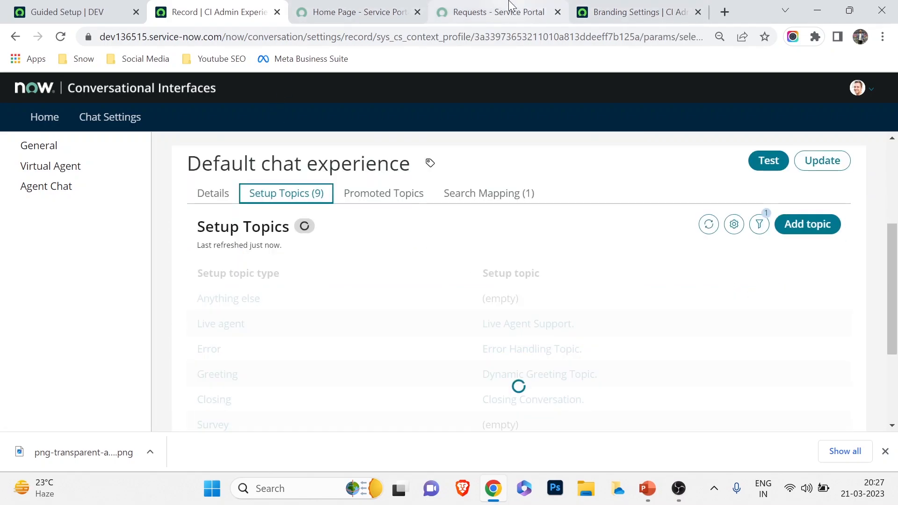
- Send the message "I need a laptop" to the Virtual Agent in the chat on the portal's Requests page
click(515, 10)
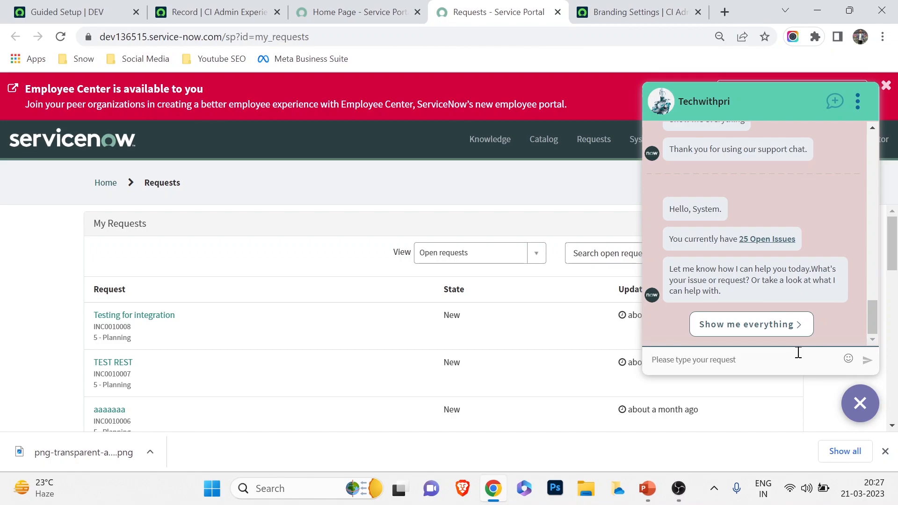
text(Lap)
key(BackSpace)
key(BackSpace)
key(BackSpace)
text(I need a lapto)
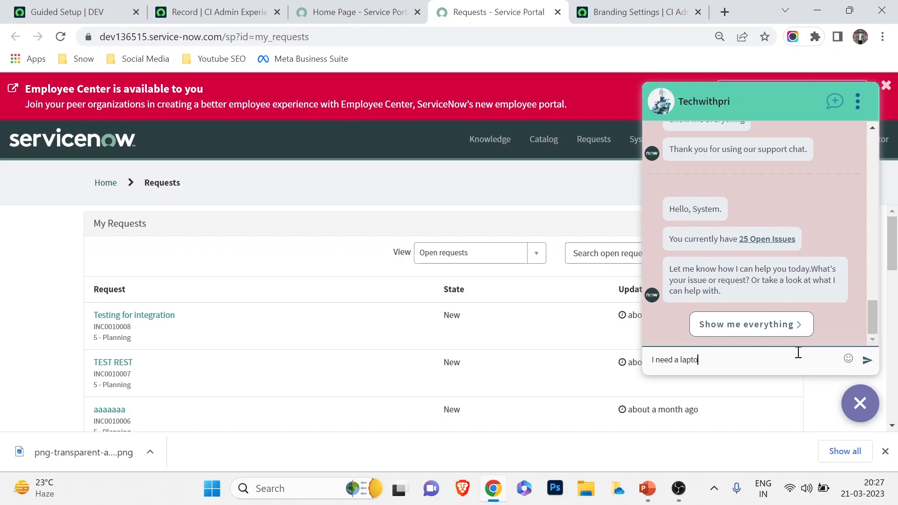
text(p)
key(Return)
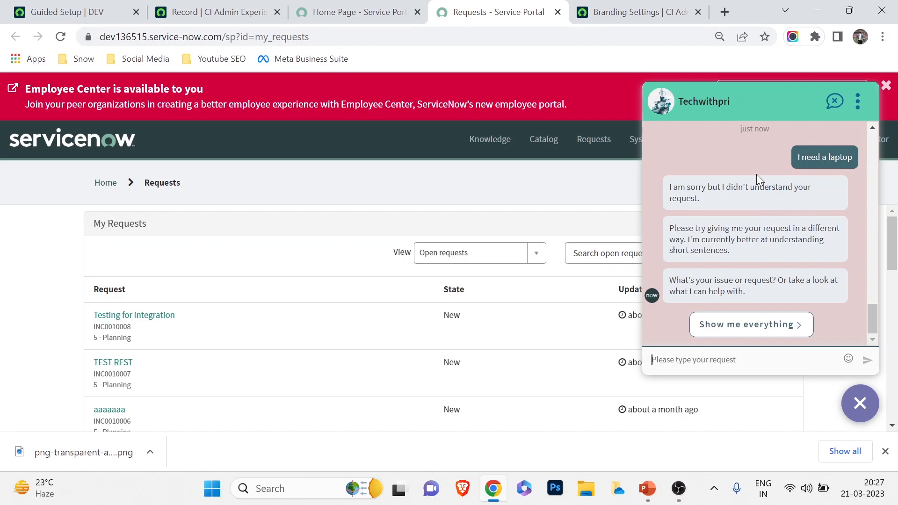
- Review the conversation on the Requests page, from the greeting to the Virtual Agent's reply to the laptop request
click(375, 9)
click(472, 9)
scroll(772, 210, up, 8)
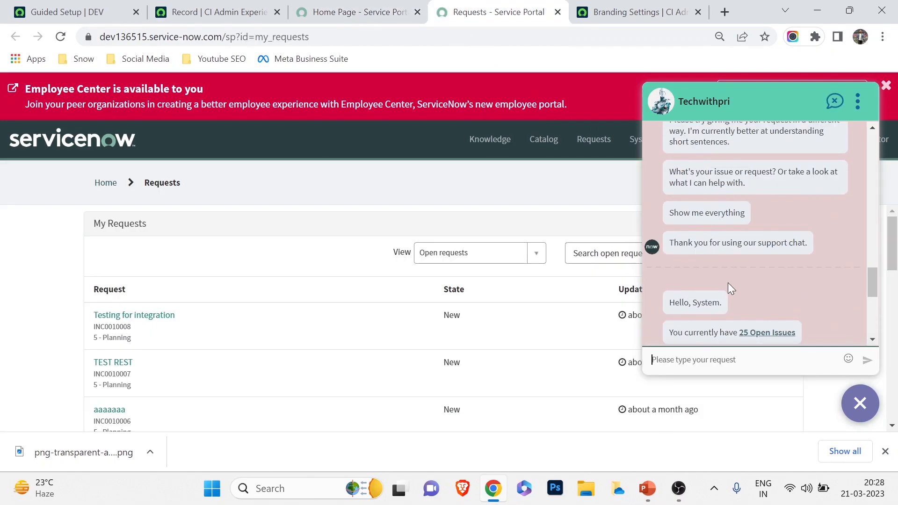
scroll(728, 279, down, 3)
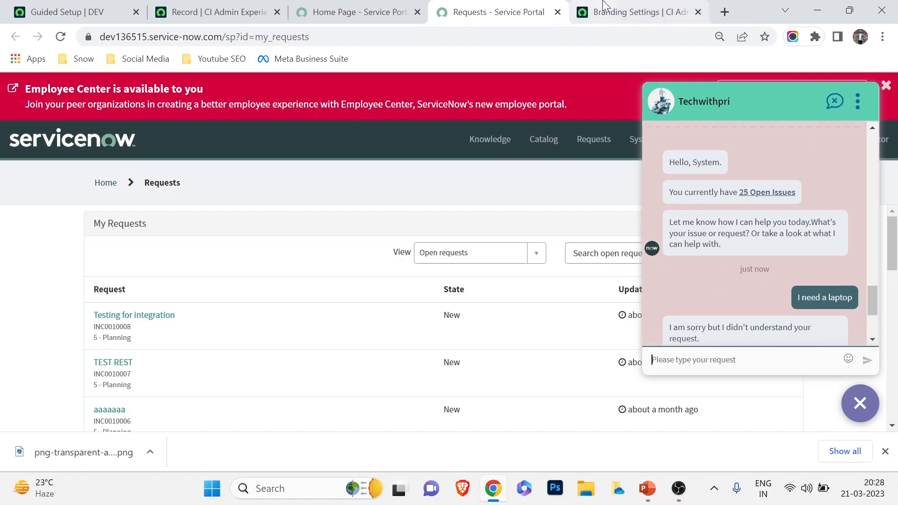
- Return to the Default chat experience's setup topics and locate the Fallback type and its assigned topic
click(243, 6)
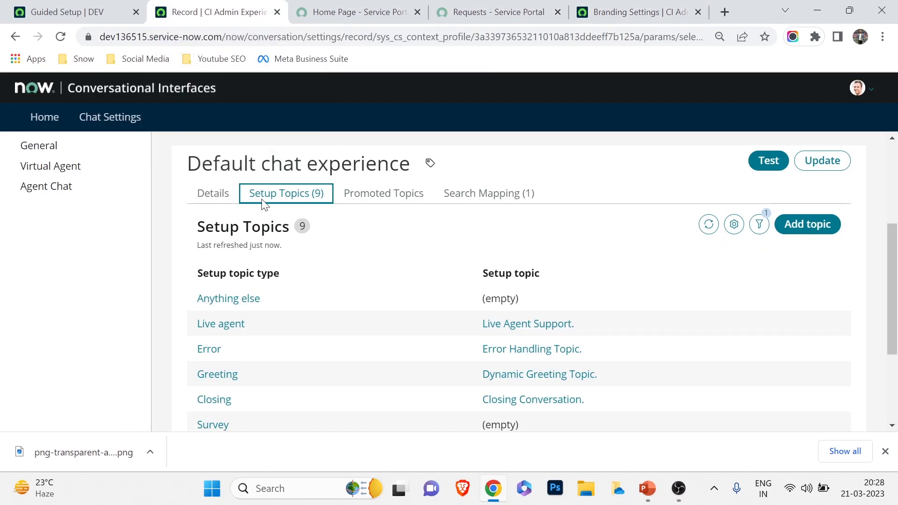
scroll(239, 360, down, 3)
scroll(240, 382, down, 2)
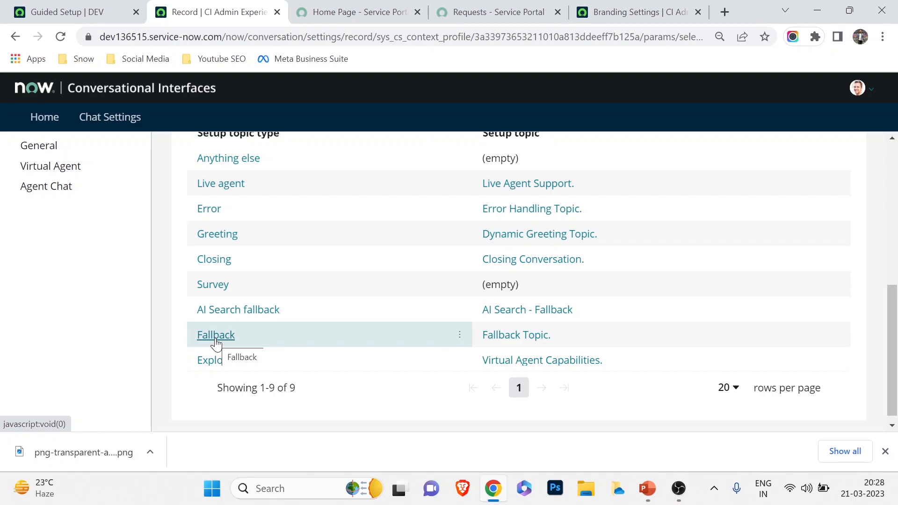
- Check the Virtual Agent's reply to the laptop request in the portal chat and return to the Default chat experience's setup topics
click(522, 10)
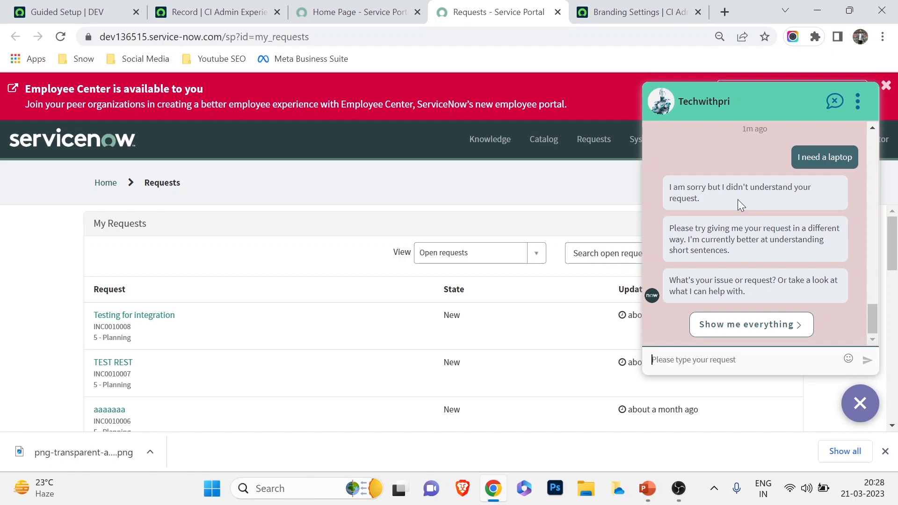
click(369, 12)
click(495, 12)
click(343, 6)
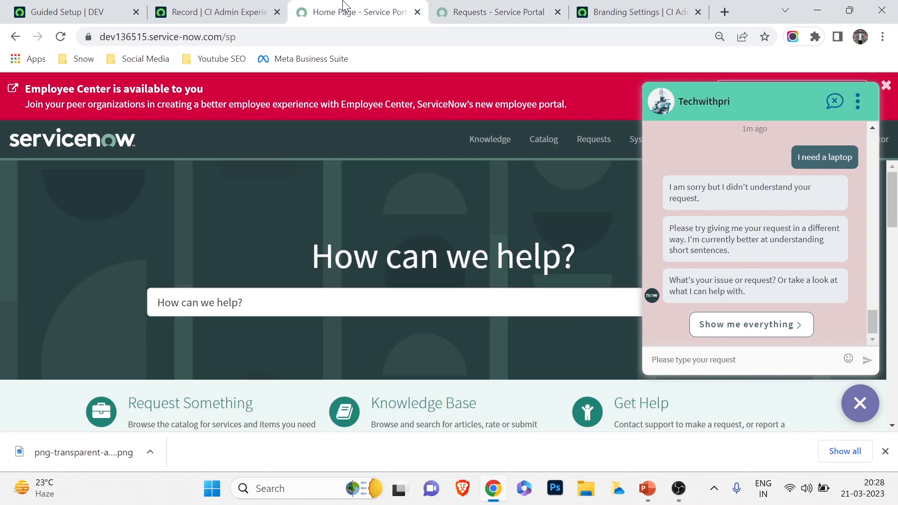
click(241, 8)
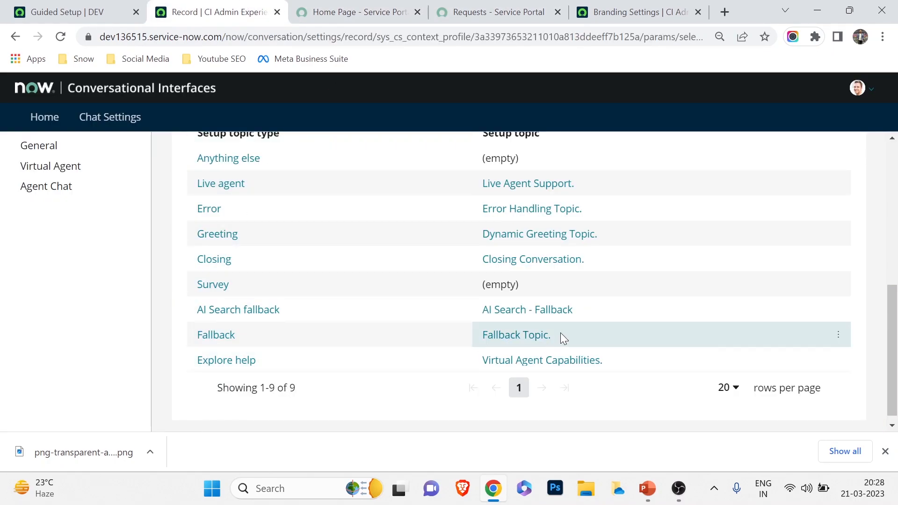
- Change the Fallback type's setup topic to "Search Fallback Topic." and save the record
click(204, 340)
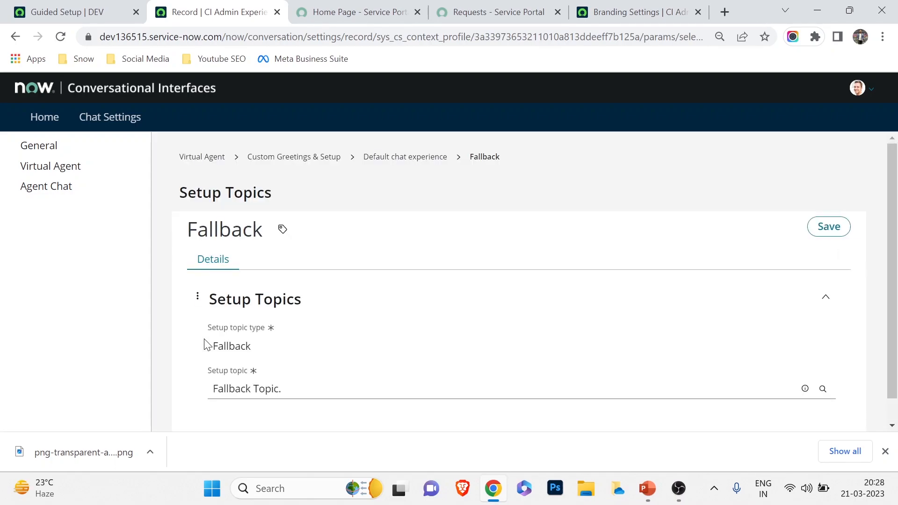
scroll(333, 308, down, 2)
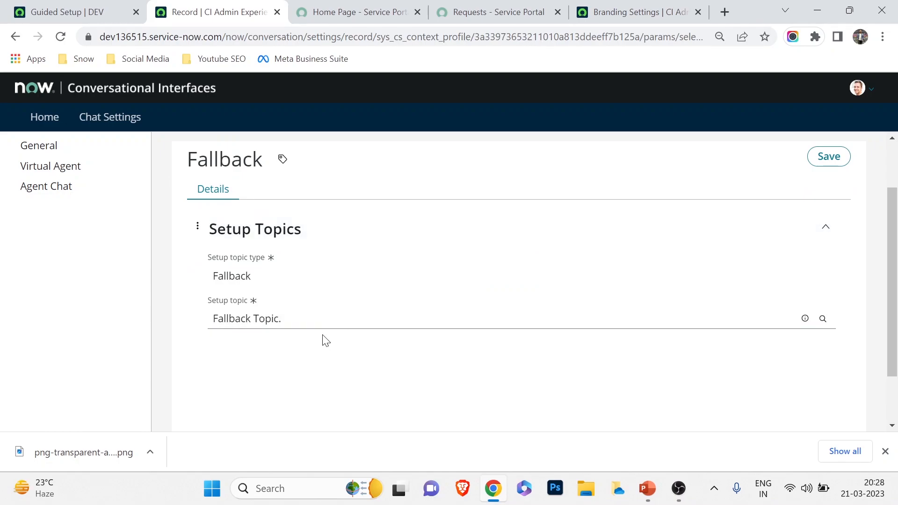
scroll(323, 341, down, 2)
click(299, 251)
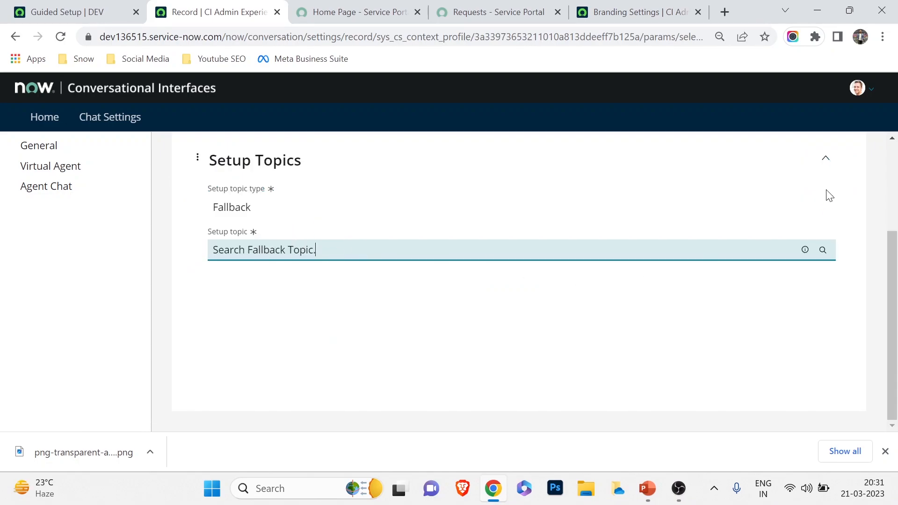
scroll(829, 192, up, 3)
click(849, 229)
click(849, 229)
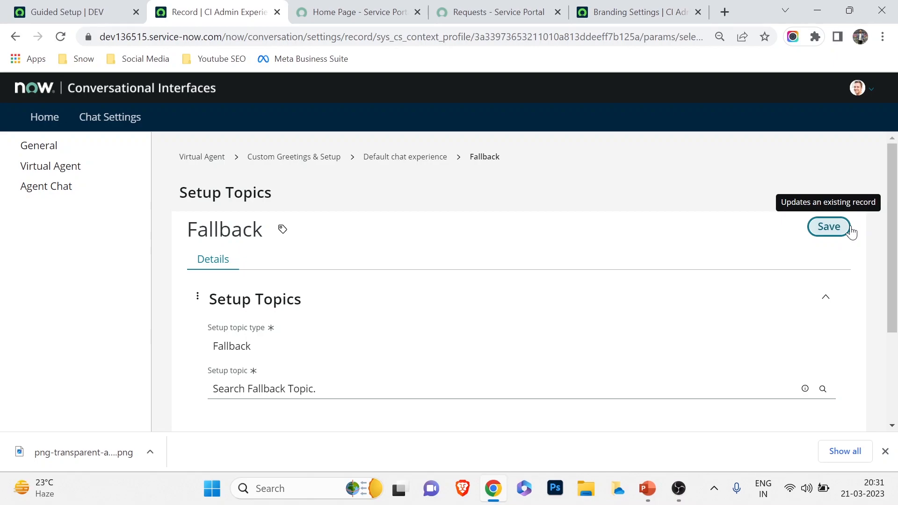
- Reload the Service Portal home page and send "I need a laptop" to the Virtual Agent in a new conversation
click(582, 12)
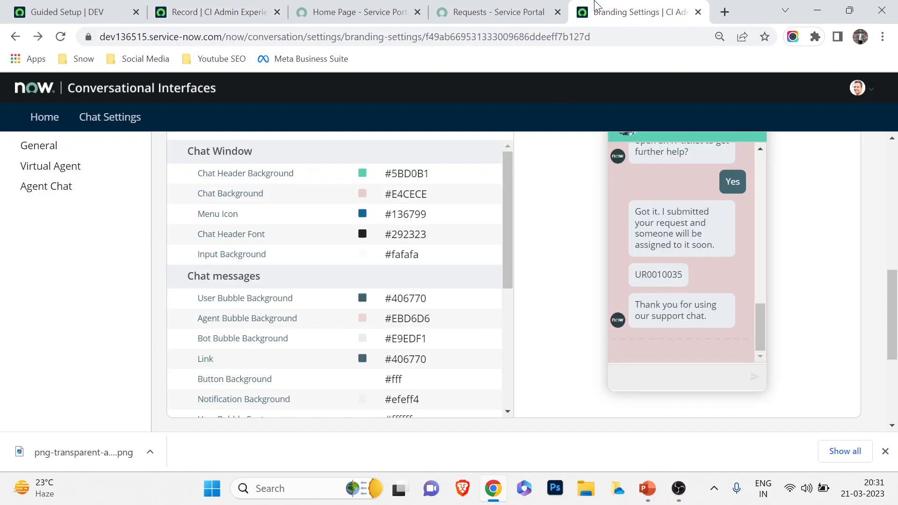
click(376, 9)
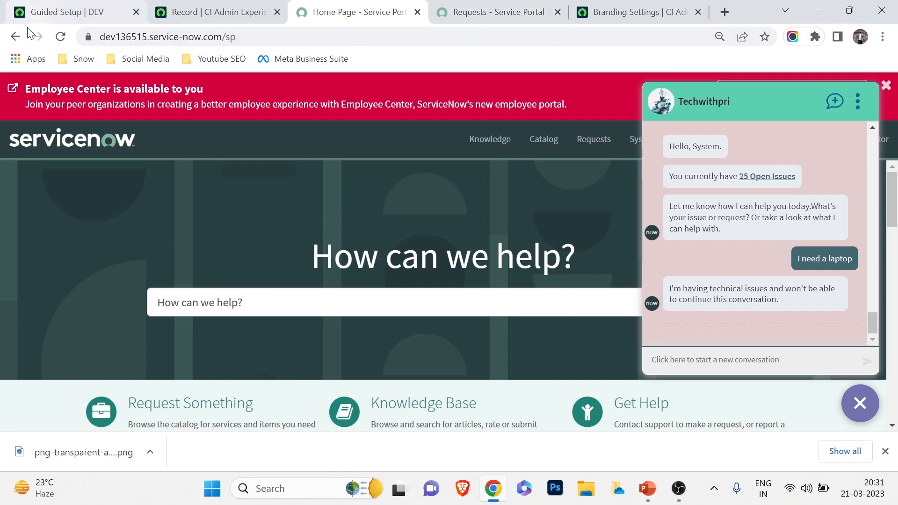
click(55, 41)
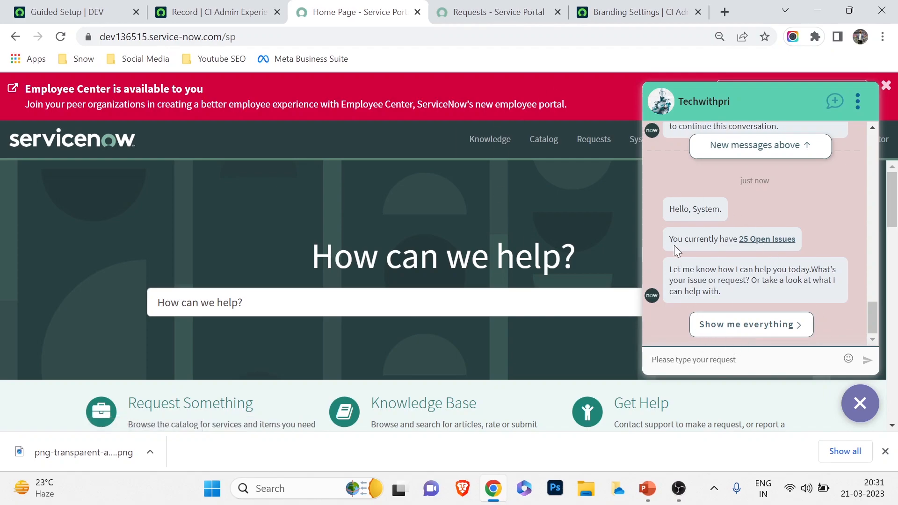
click(711, 363)
text(I need a laptop)
key(Return)
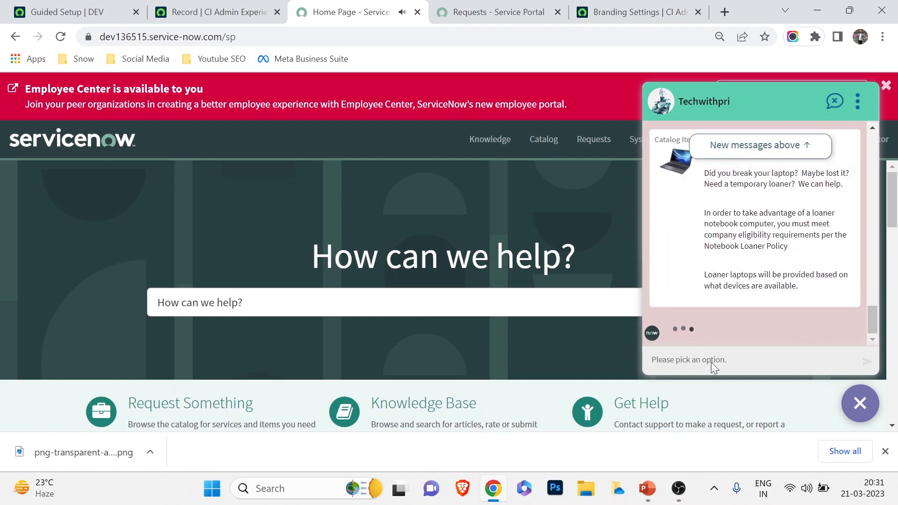
- Read through the Loaner Laptop catalog item offered in the chat and choose "Request this item"
scroll(732, 313, up, 2)
scroll(732, 311, up, 2)
scroll(736, 233, down, 2)
scroll(729, 206, up, 2)
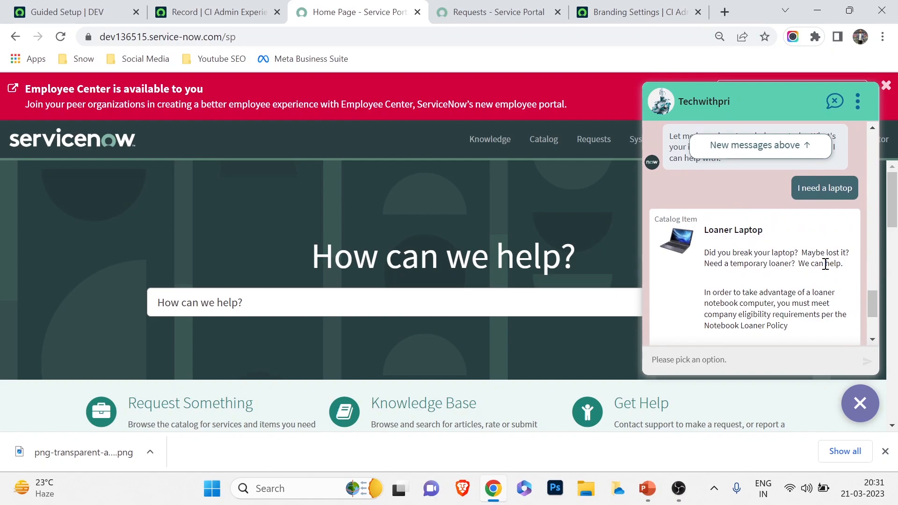
scroll(840, 285, down, 1)
scroll(805, 238, down, 2)
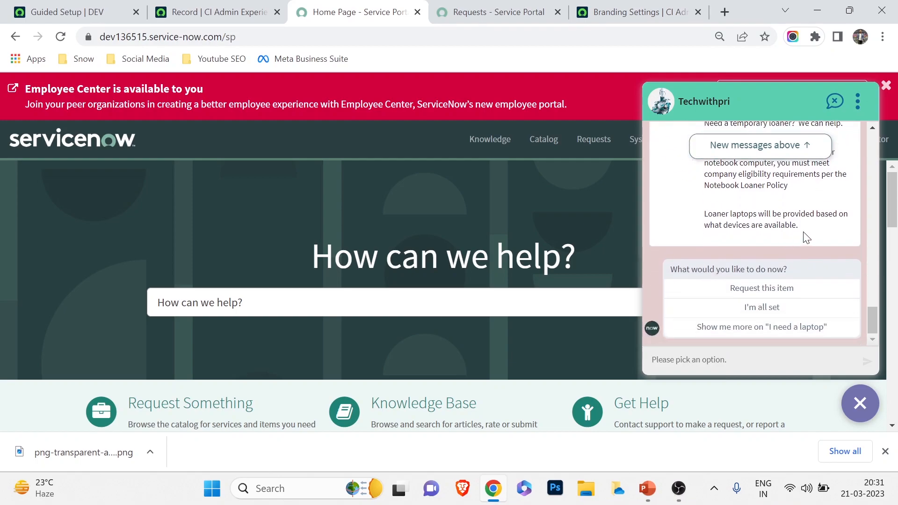
click(735, 294)
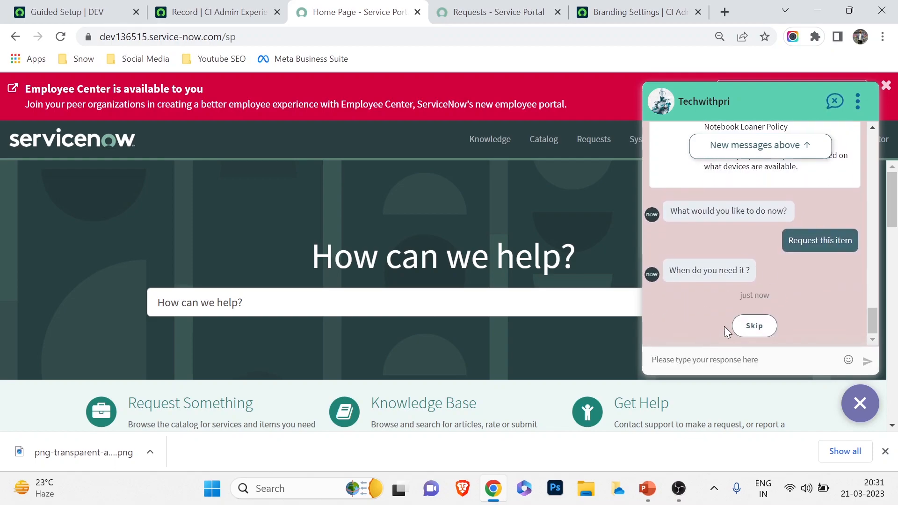
- Skip the needed-by date, accept 1 day as the loan duration, decline an attachment and submit the Loaner Laptop request
click(765, 328)
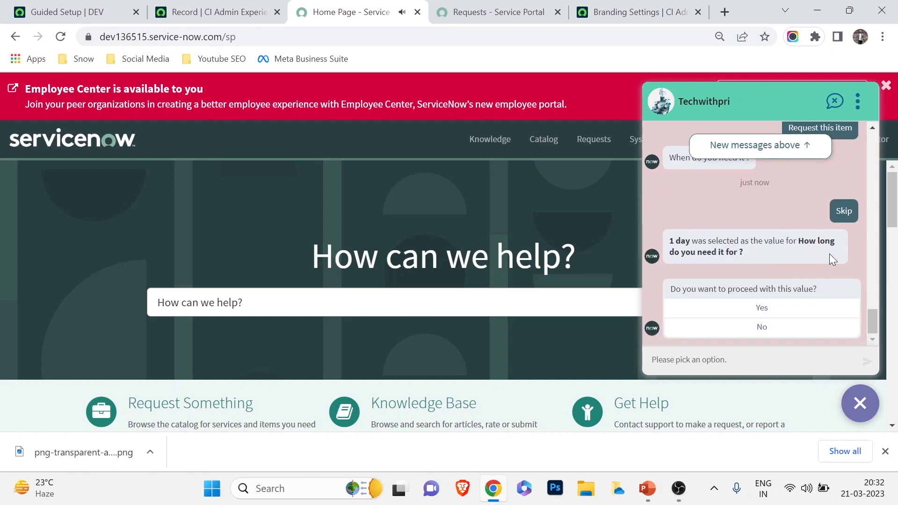
click(739, 312)
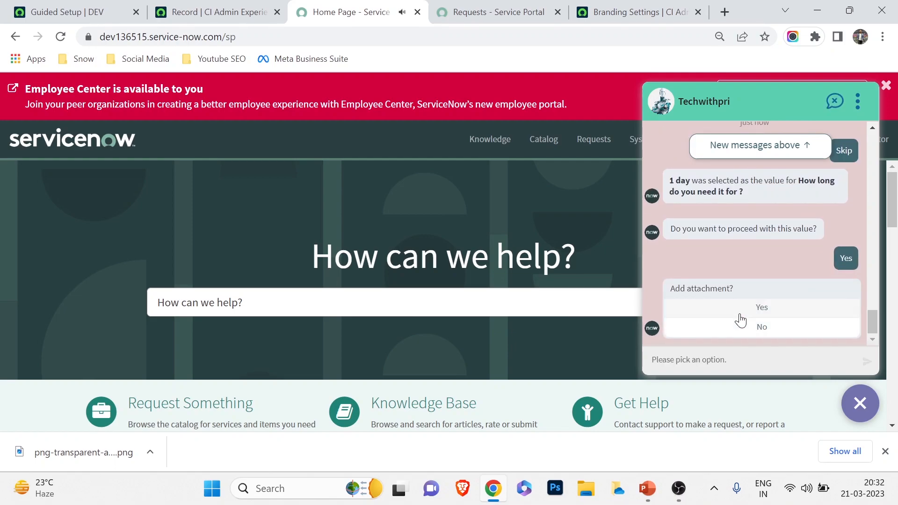
click(755, 327)
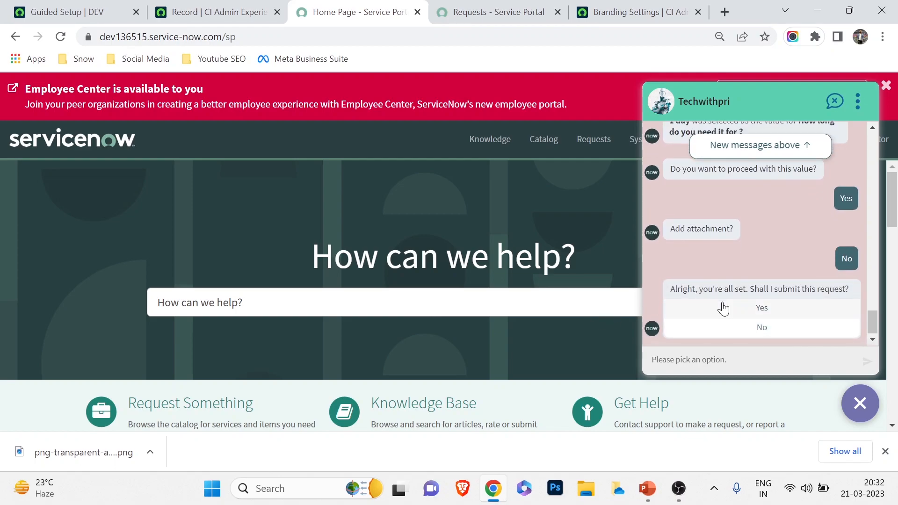
click(724, 307)
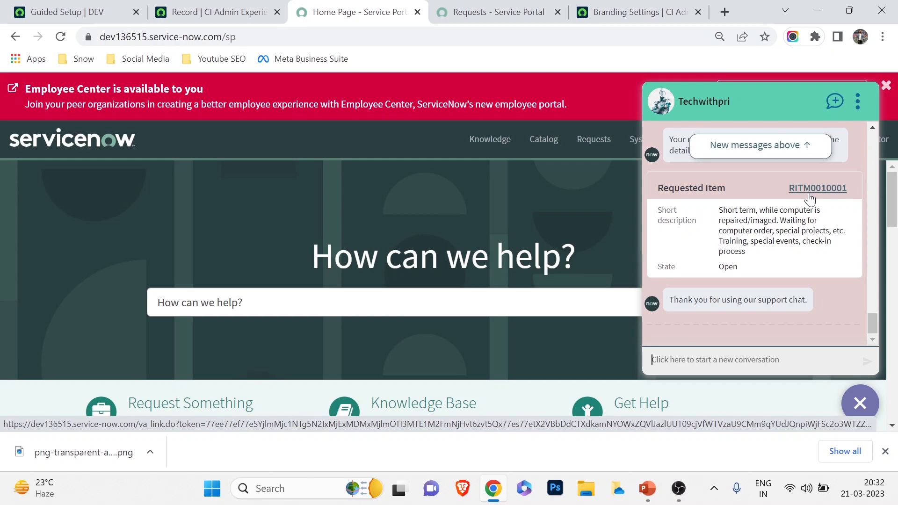
- Review the laptop request conversation in the chat, from the answered questions to the requested item's details
scroll(795, 201, up, 5)
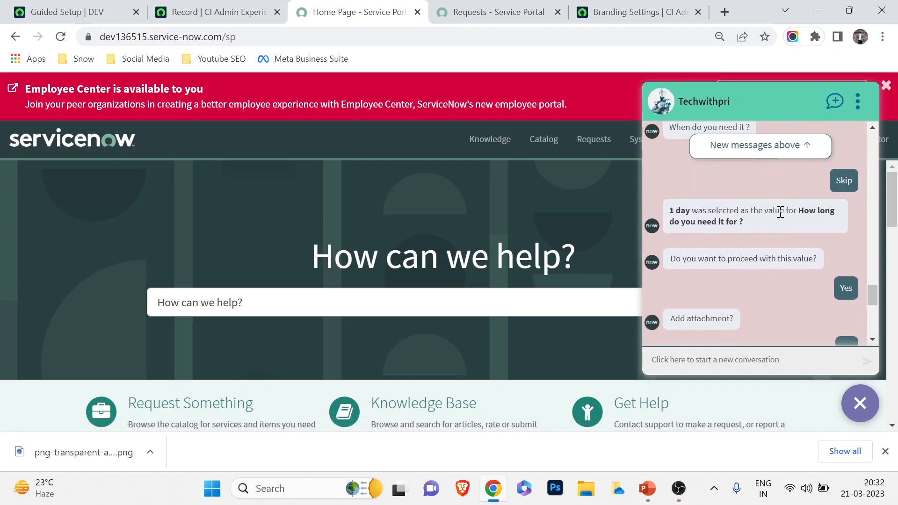
scroll(779, 211, up, 3)
scroll(736, 281, down, 4)
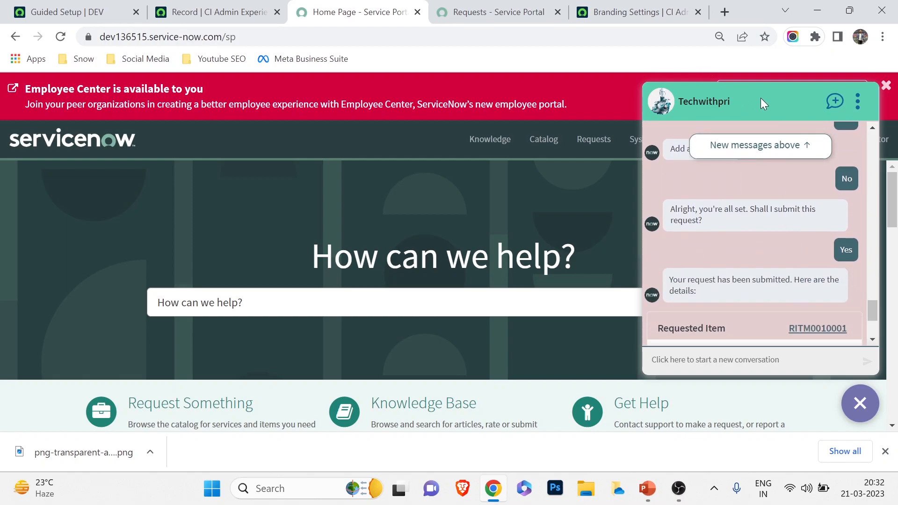
scroll(731, 238, up, 2)
scroll(730, 238, down, 2)
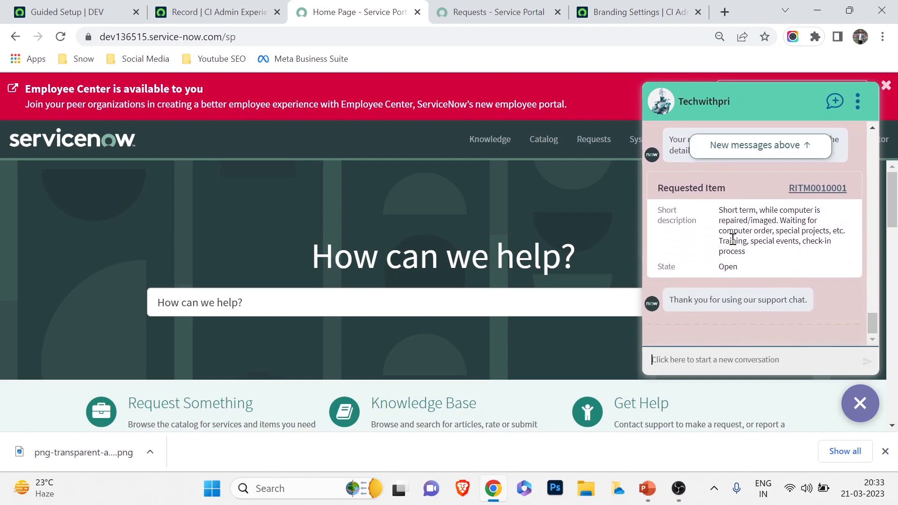